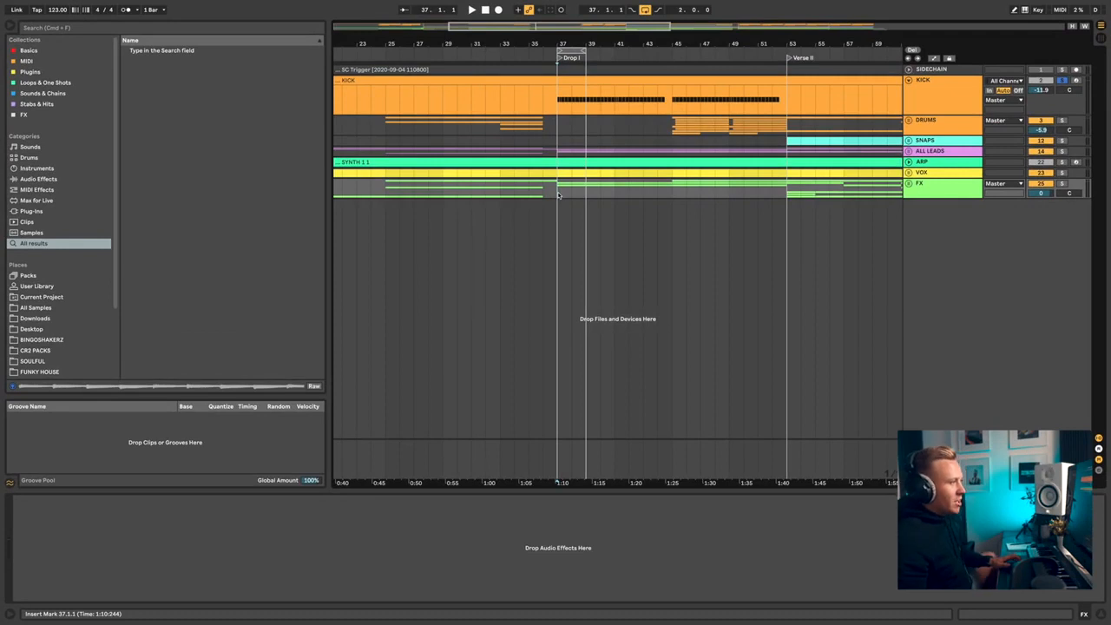
Step: Show the KICK track's devices and move the Clean Kick sample's end marker slightly earlier
key(minus)
click(922, 105)
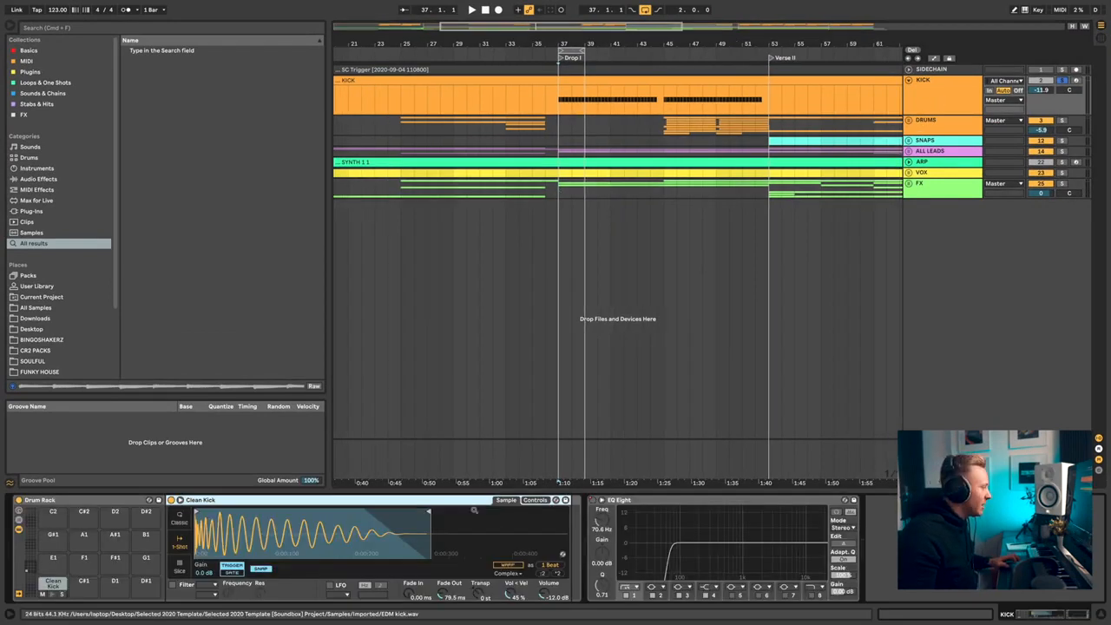
drag(429, 512, 423, 512)
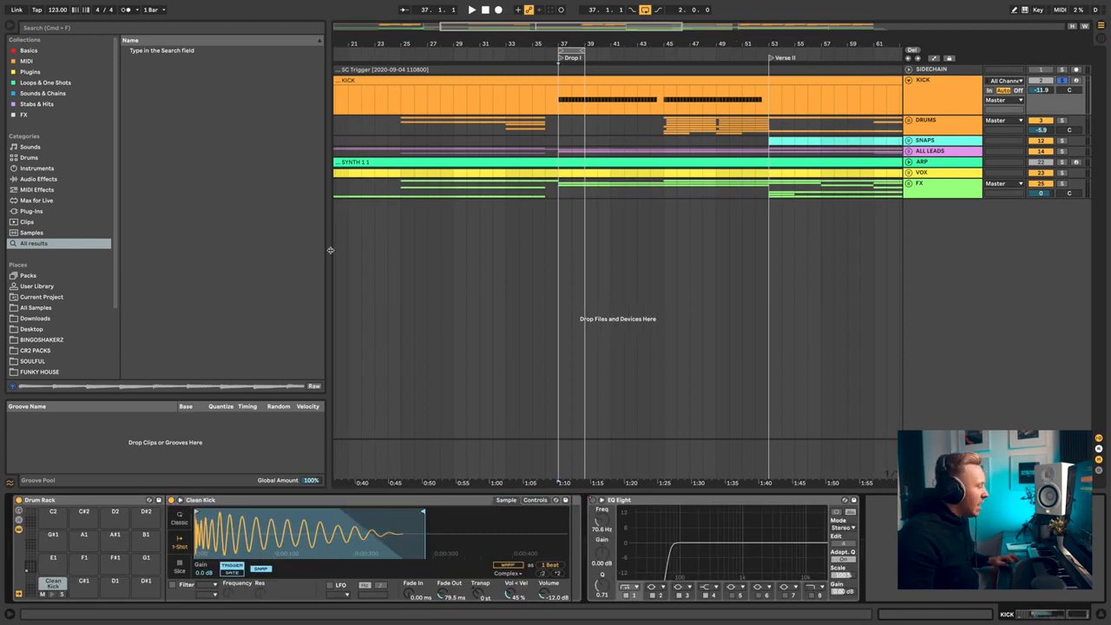
Step: Search the browser for "vedh bassdr" samples
key(super+f)
text(vedh bass)
key(BackSpace)
text(adr)
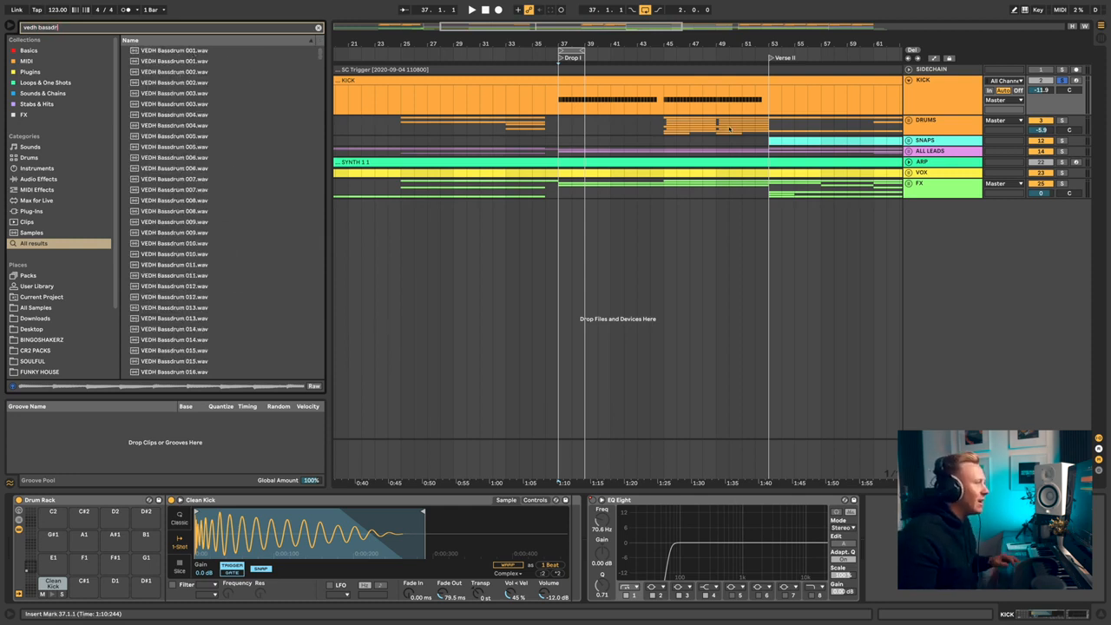
Step: Play the soloed kick from bar 37 at the Drop I marker, then stop playback
click(560, 105)
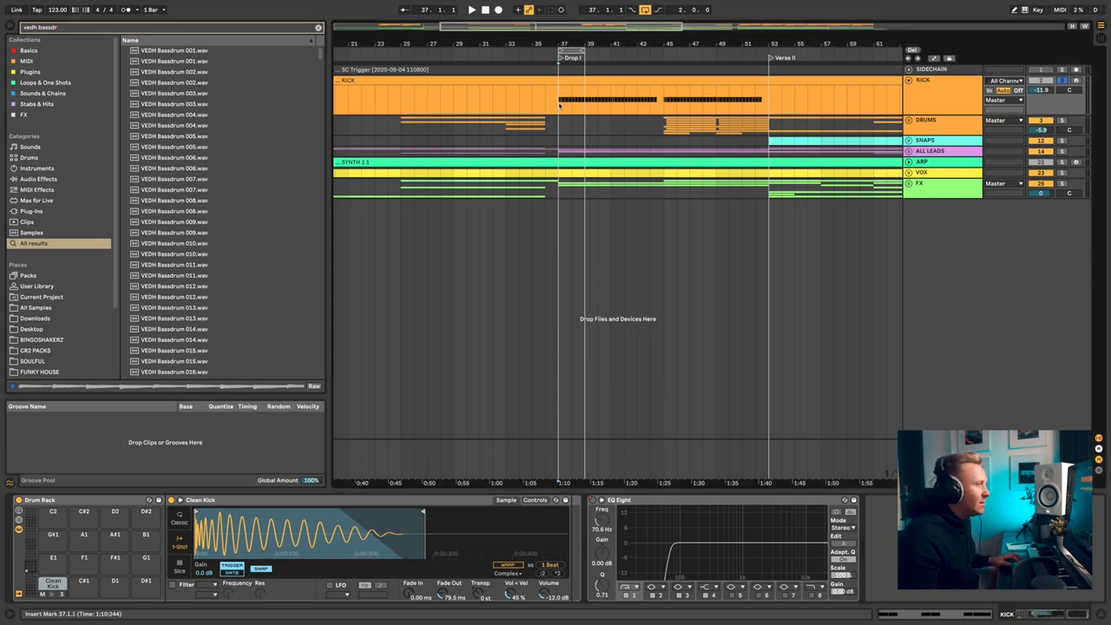
key(space)
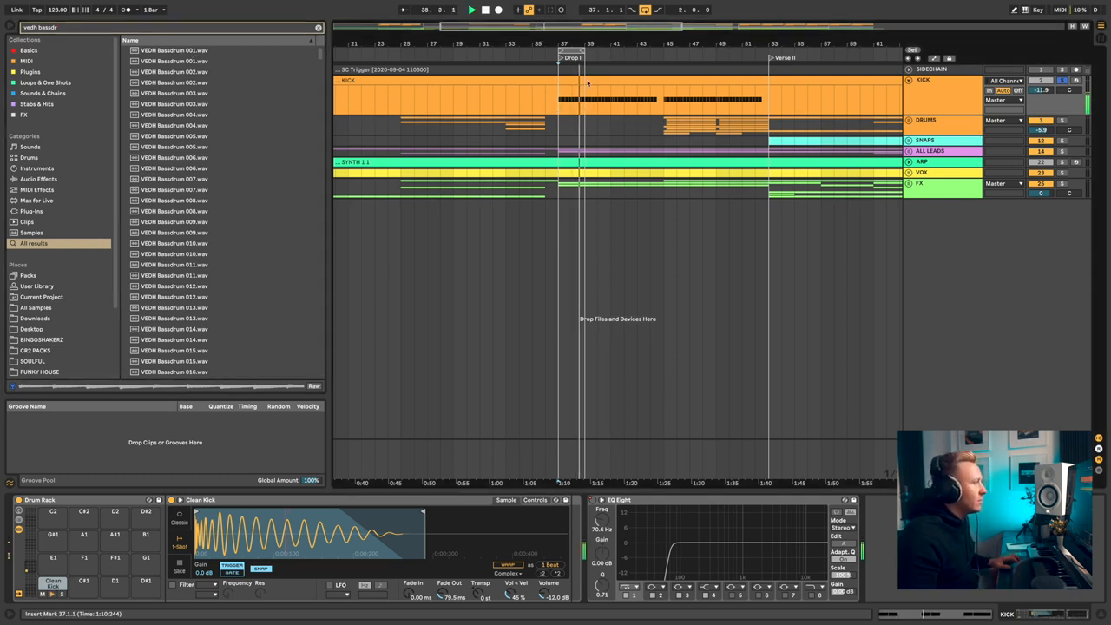
key(space)
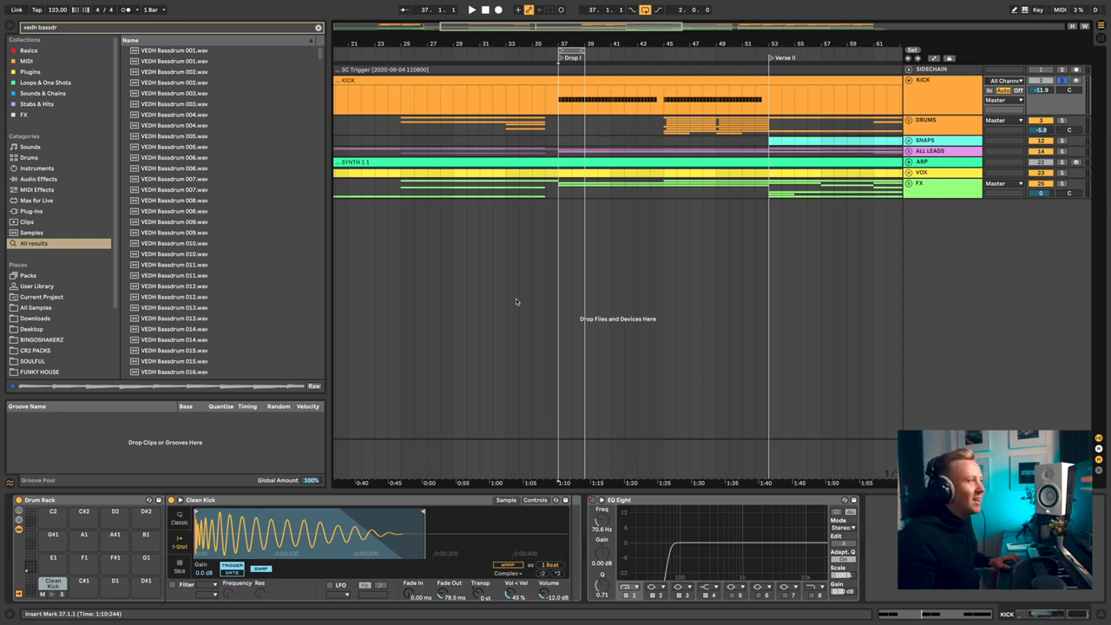
Step: Unfold the DRUMS group and set the loop to the Clap clip from bar 45 to bar 49
scroll(592, 203, down, 2)
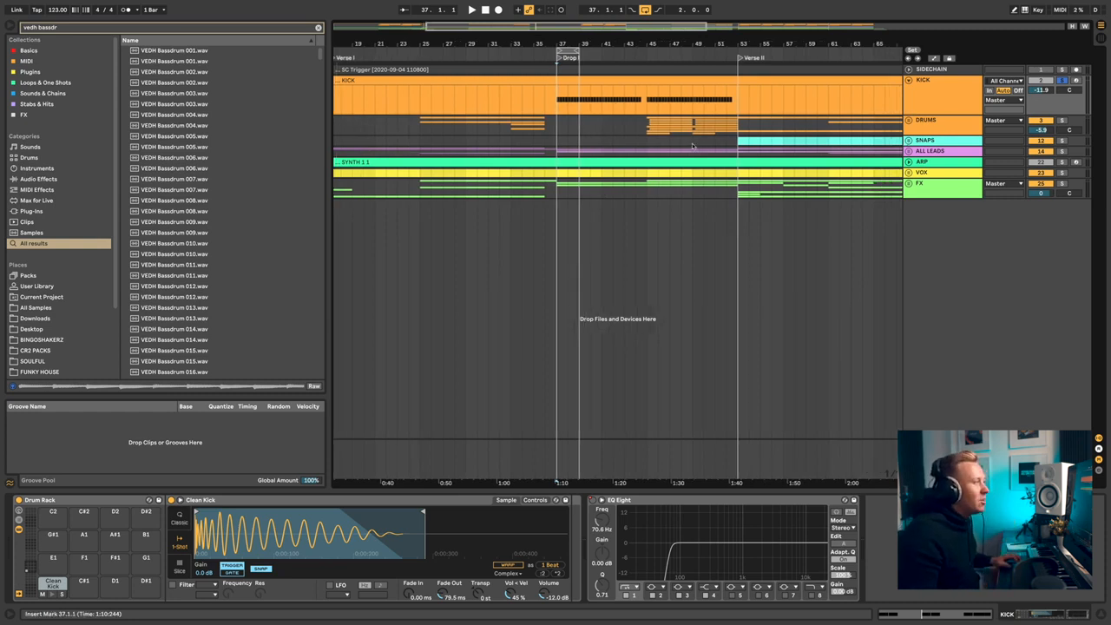
click(924, 124)
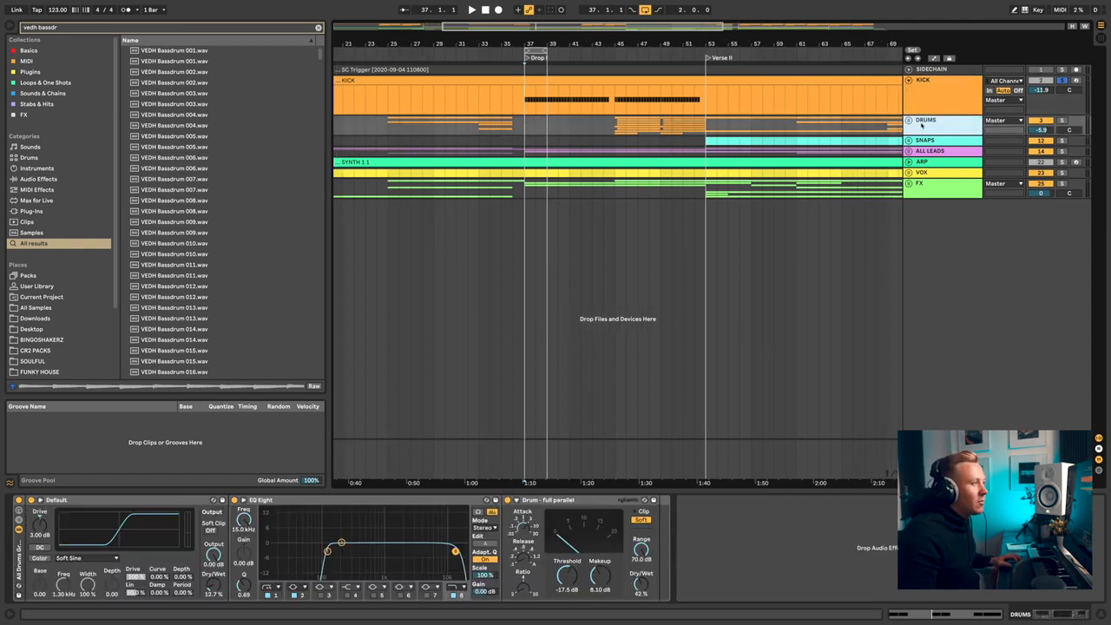
click(909, 120)
scroll(600, 199, down, 2)
scroll(605, 200, up, 5)
click(609, 190)
drag(609, 190, 673, 190)
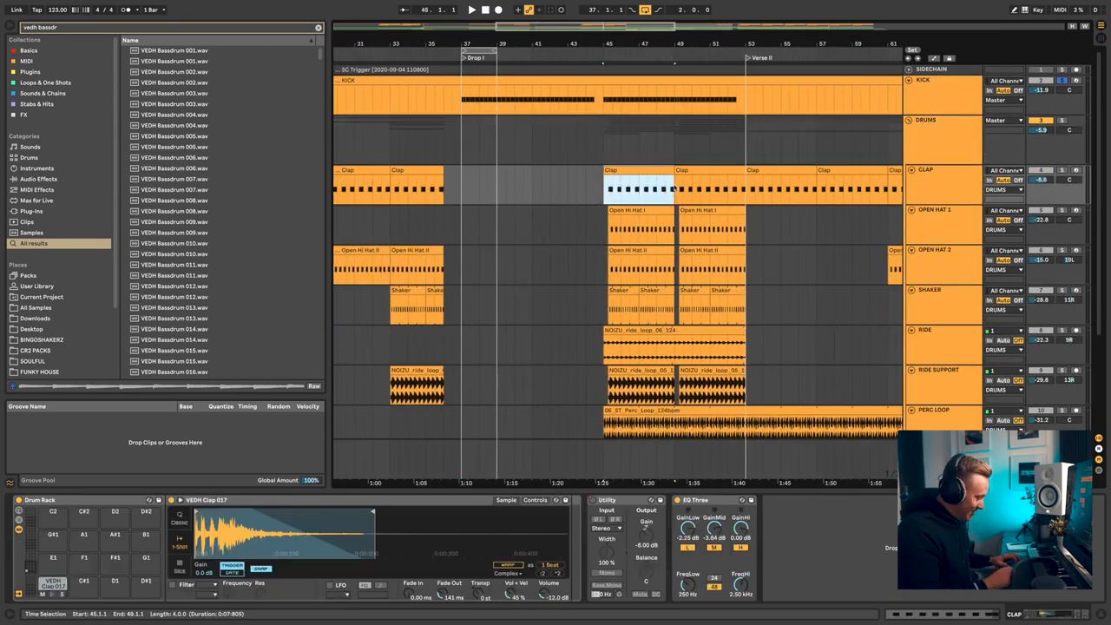
key(ctrl+l)
Step: Solo the DRUMS group, look over its drum tracks and play the looped section
click(1062, 120)
scroll(645, 223, down, 1)
scroll(645, 223, down, 1)
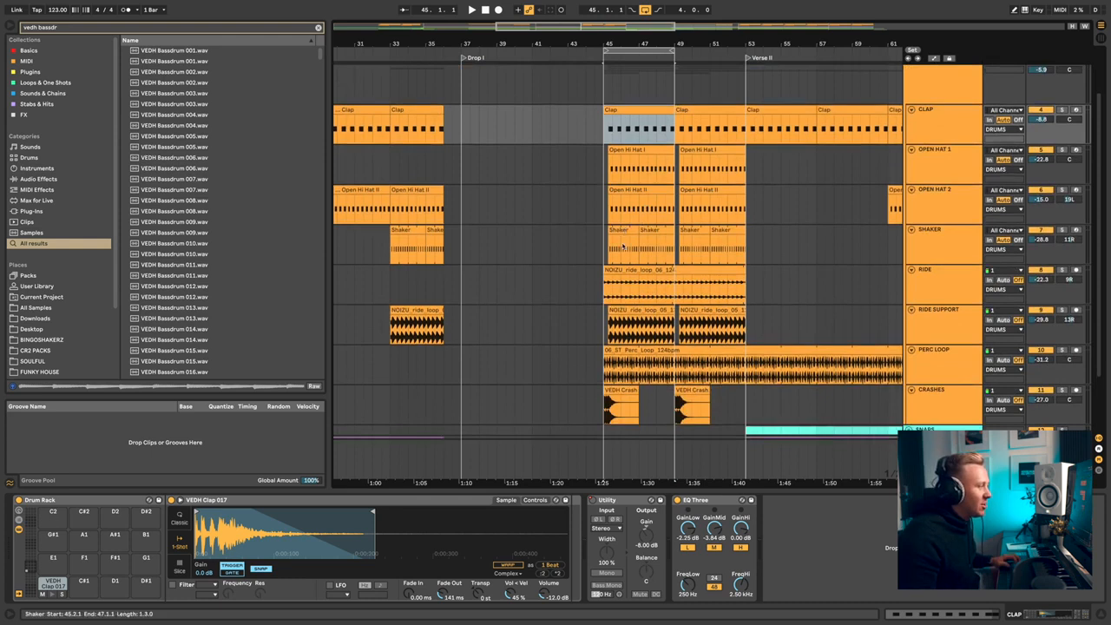
scroll(643, 352, down, 1)
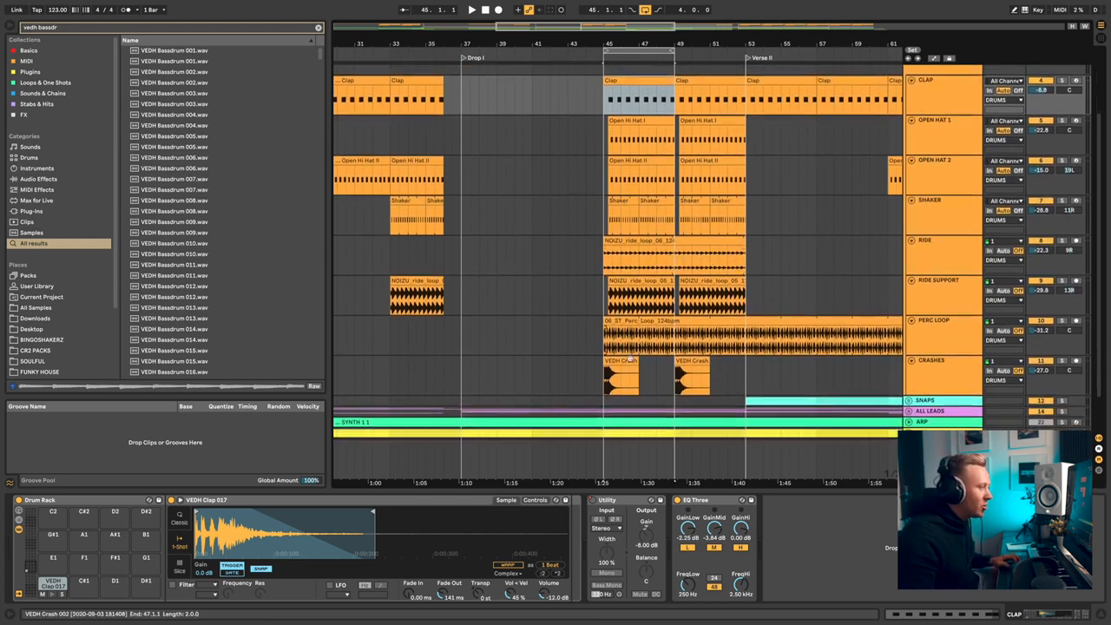
scroll(643, 352, up, 2)
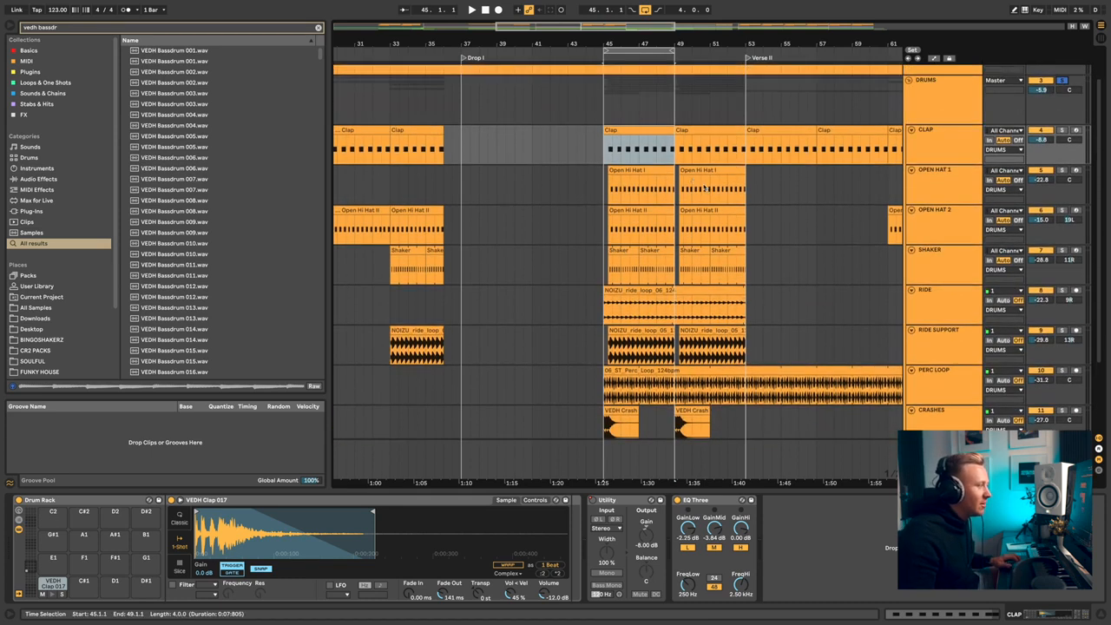
key(space)
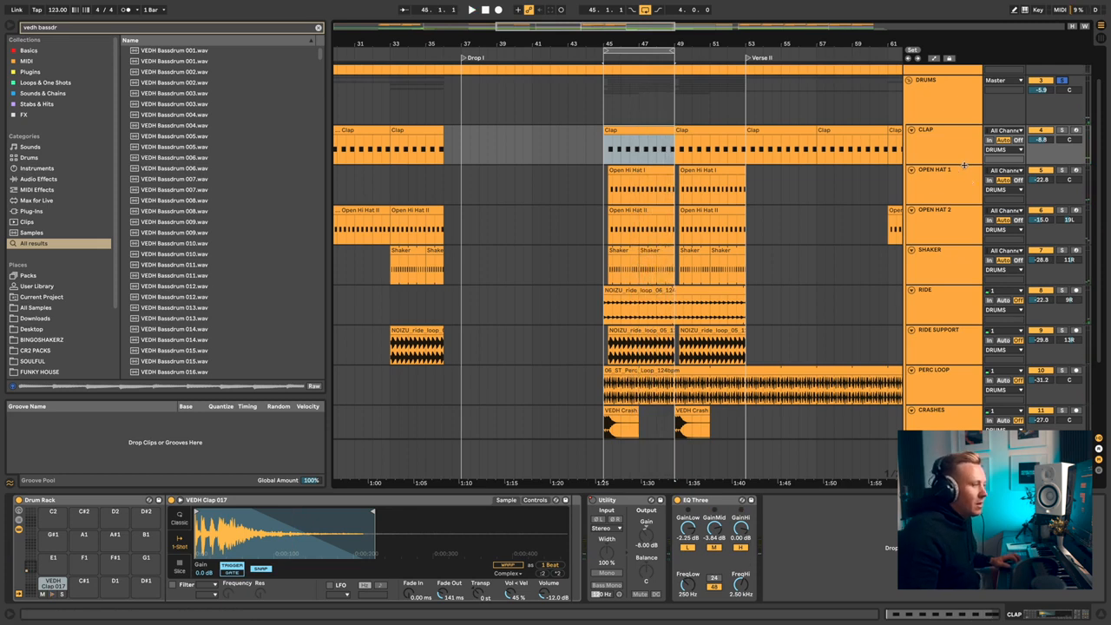
Step: Inspect the devices on the two open hat, shaker, ride, ride support, perc loop and crashes tracks in turn
scroll(963, 164, down, 2)
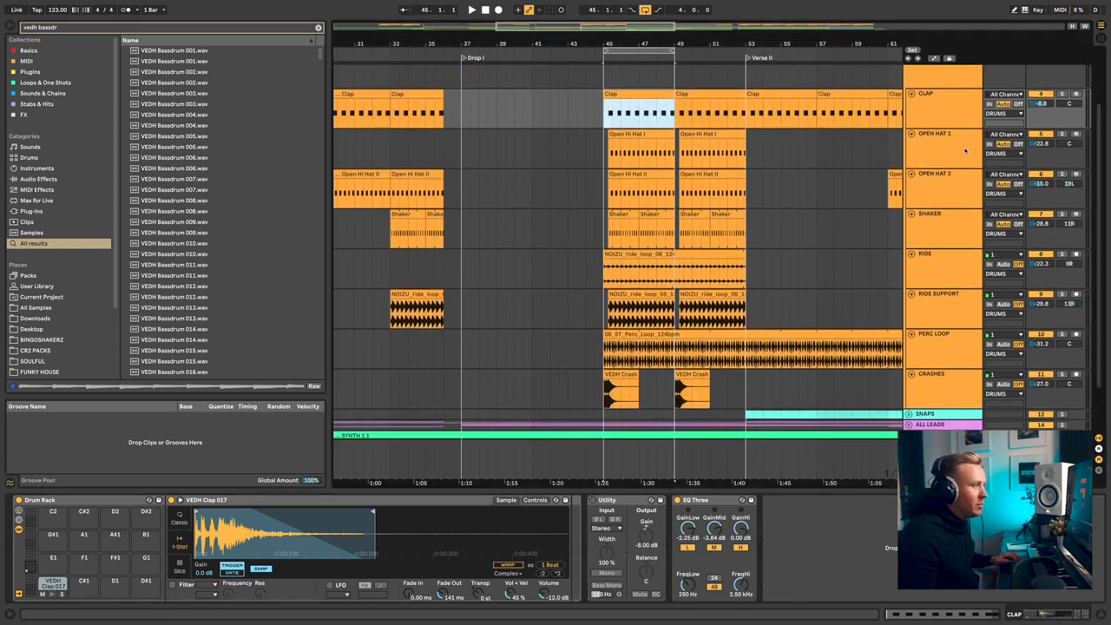
click(944, 153)
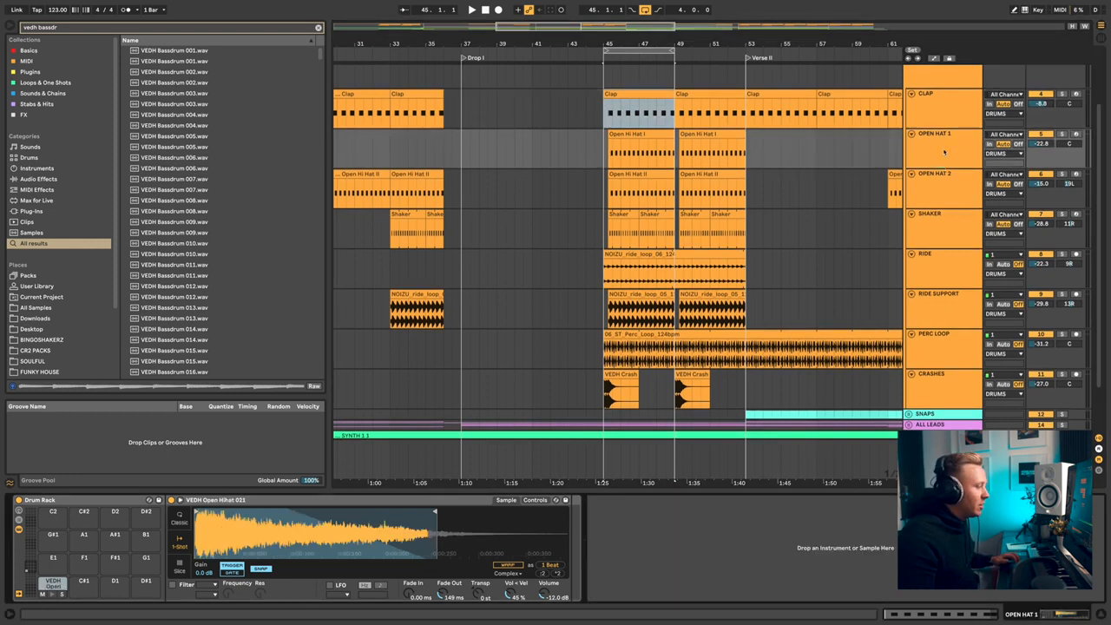
click(961, 189)
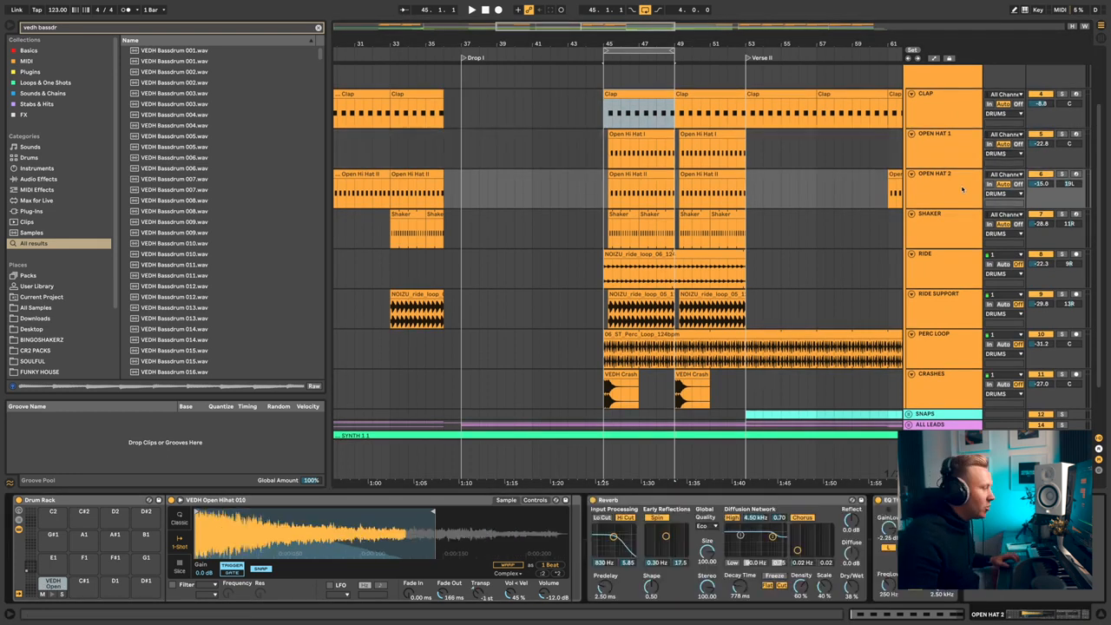
click(951, 235)
click(943, 273)
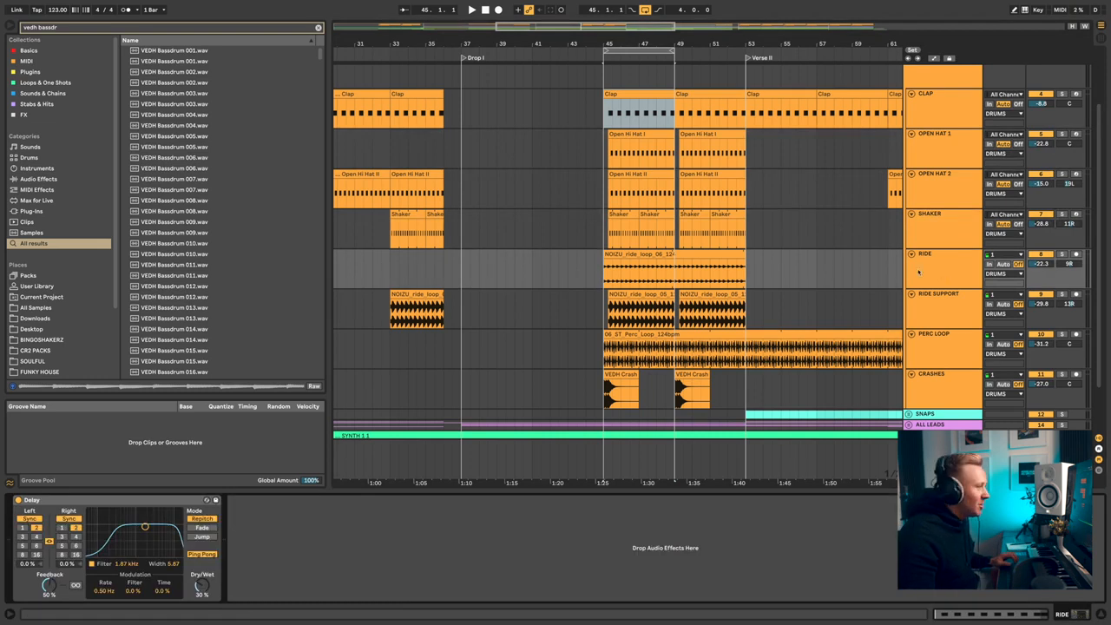
click(970, 305)
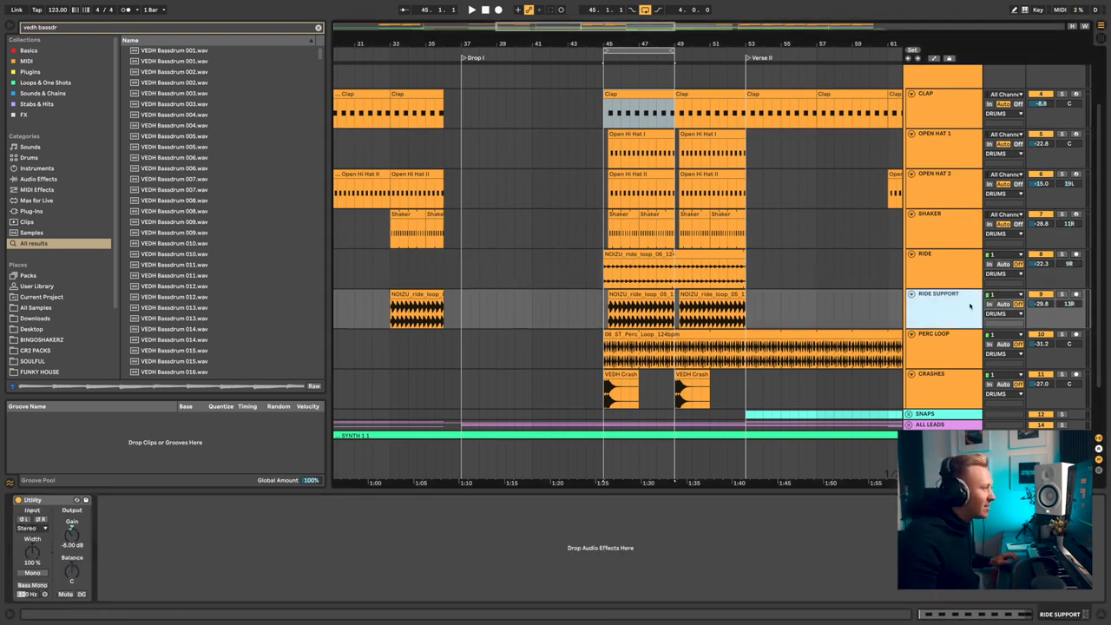
click(914, 349)
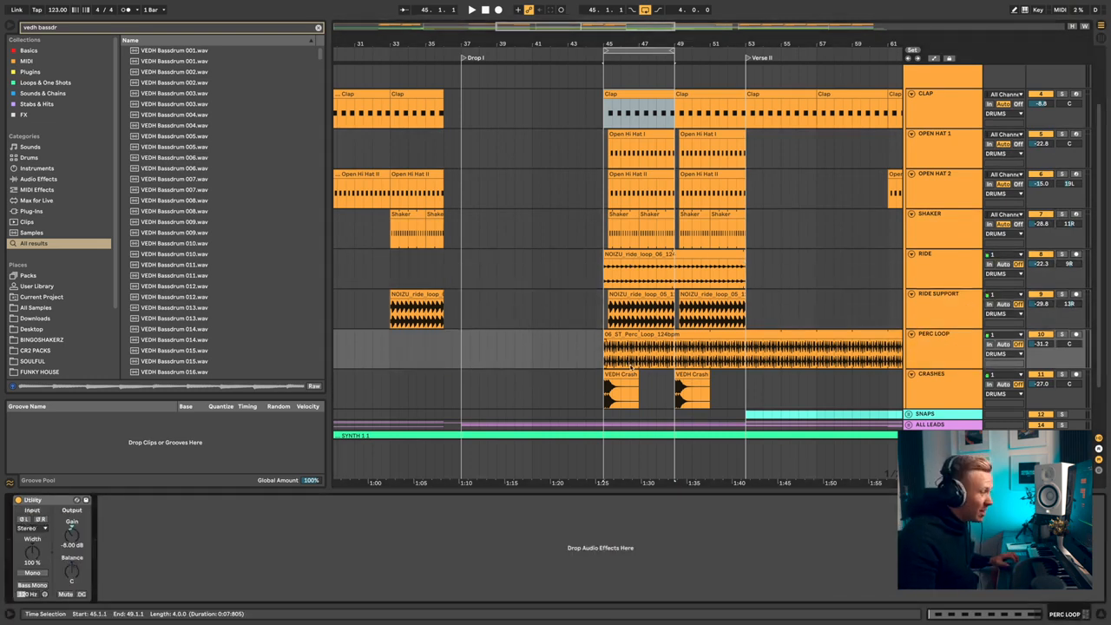
scroll(632, 367, down, 1)
click(930, 375)
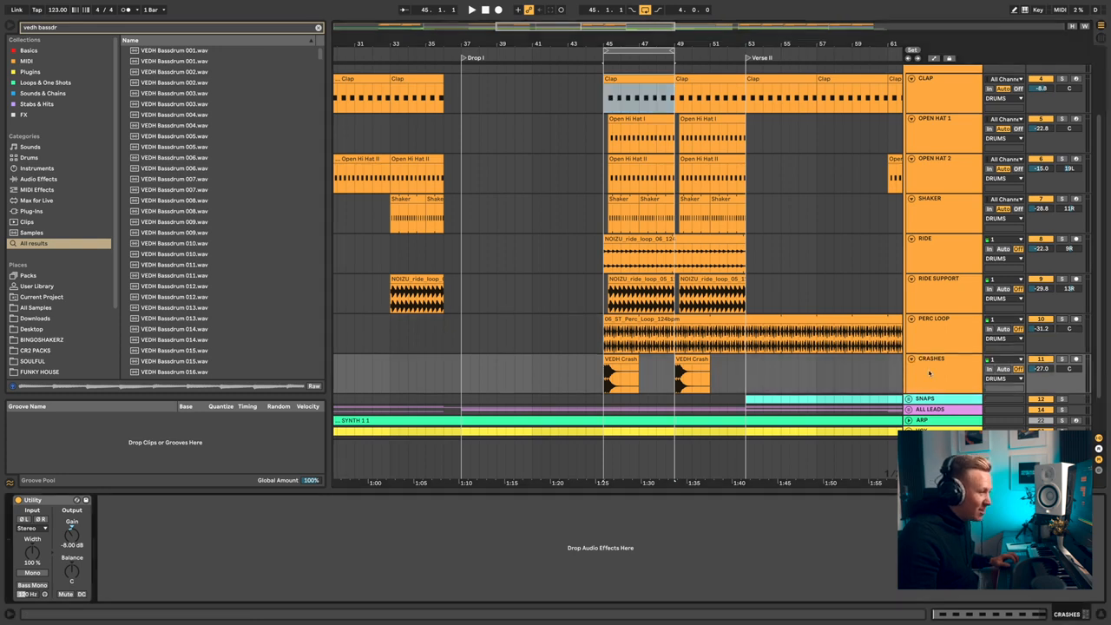
Step: Examine the Delay on the RIDE track and the effects chain on the DRUMS group
click(941, 326)
key(Up)
key(Up)
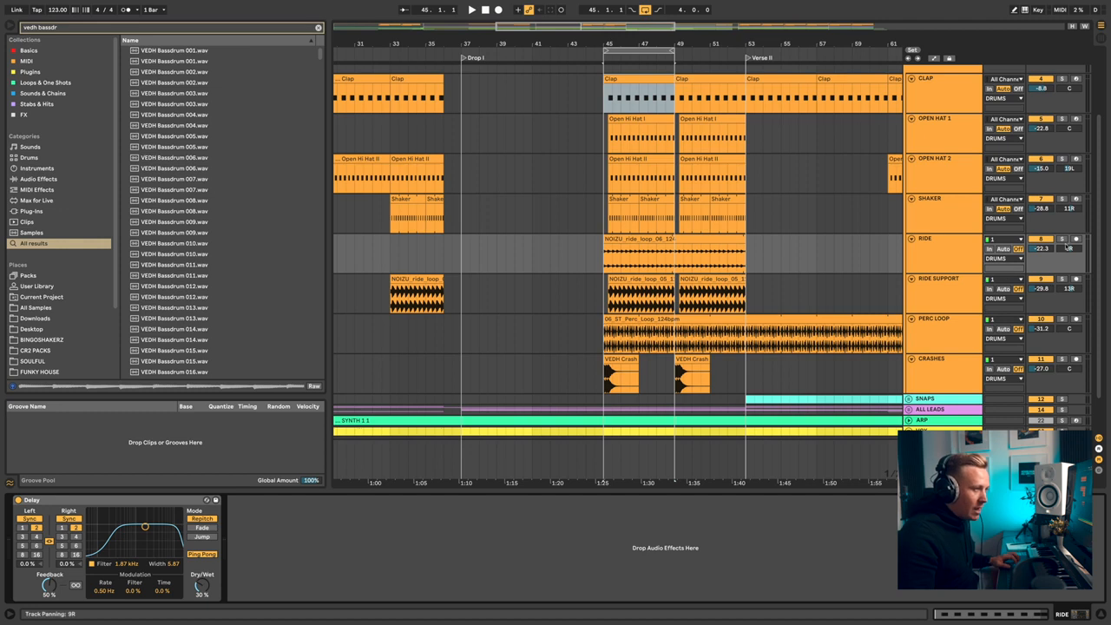
scroll(746, 277, down, 1)
scroll(746, 277, down, 1)
scroll(821, 270, up, 2)
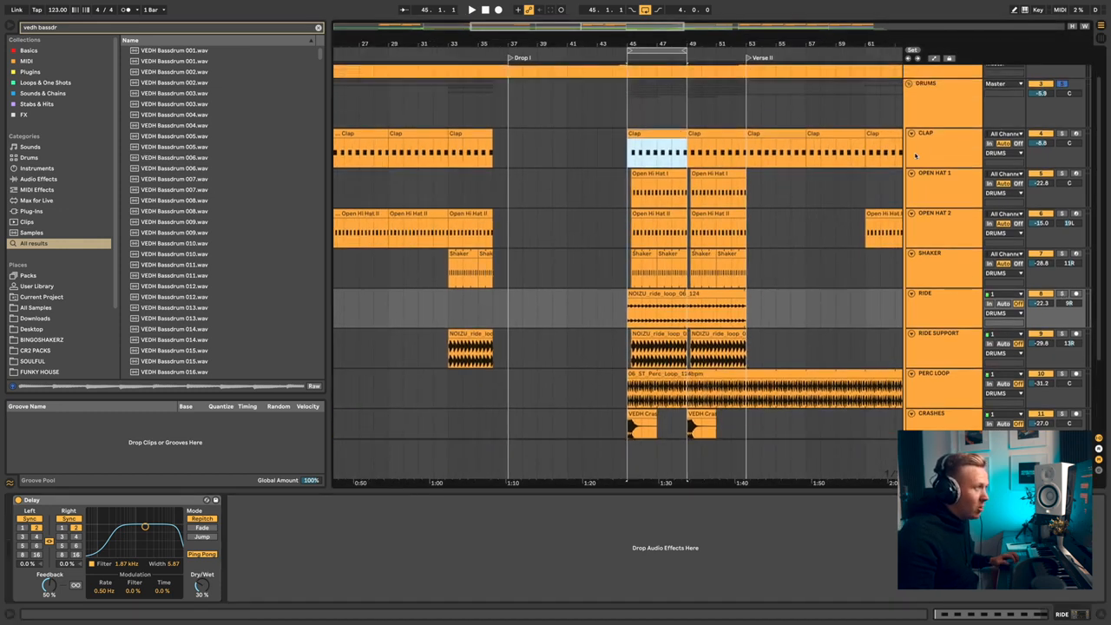
click(933, 114)
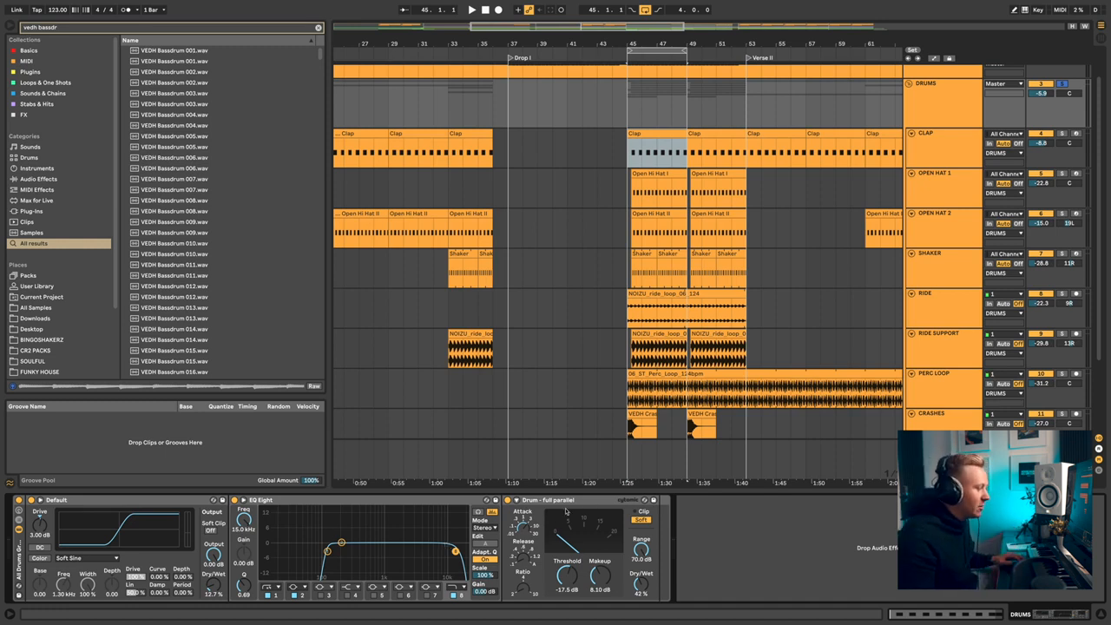
Step: Search for "full par", try adding the Drum - Full Parallel preset after the DRUMS group's effects, and delete it
key(ctrl+f)
text(full par)
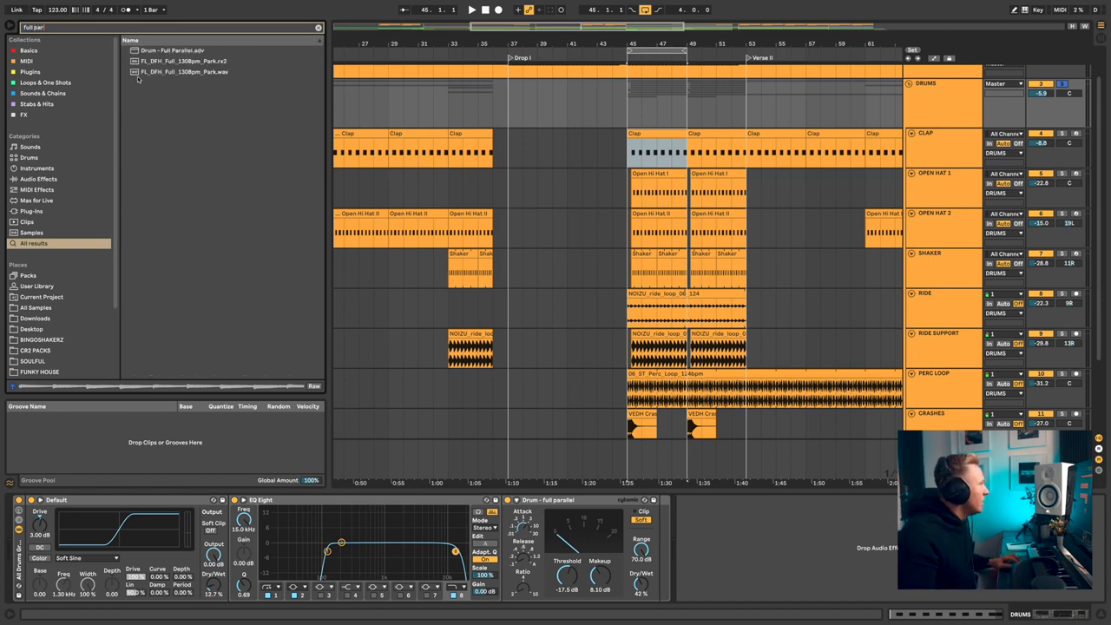
drag(150, 54, 697, 543)
key(Delete)
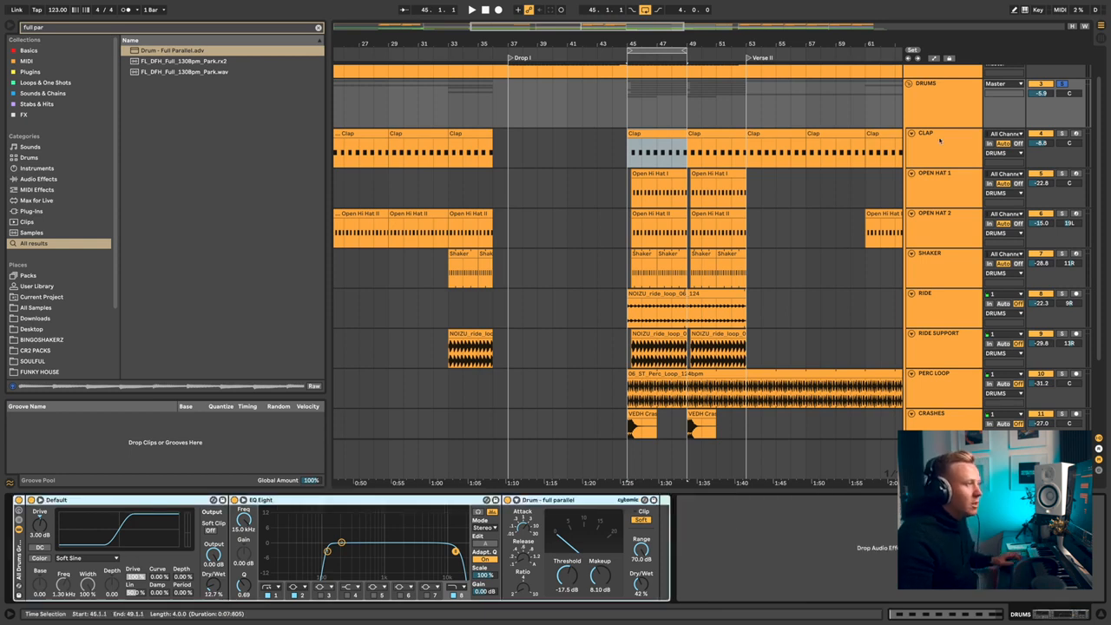
Step: Fold all tracks in the arrangement and turn off solo on the DRUMS group
click(967, 90)
key(ctrl+a)
click(907, 84)
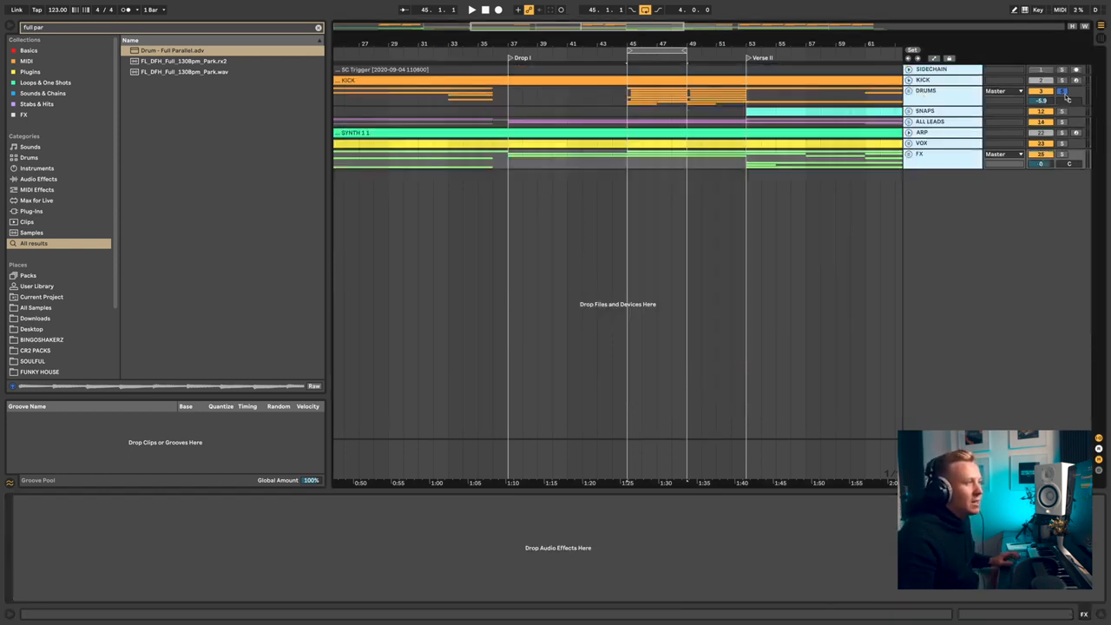
click(1065, 96)
Step: Unfold the SNAPS and ALL LEADS groups, solo SYNTHS and play from the first SYNTH 1 clip in Verse II
click(956, 110)
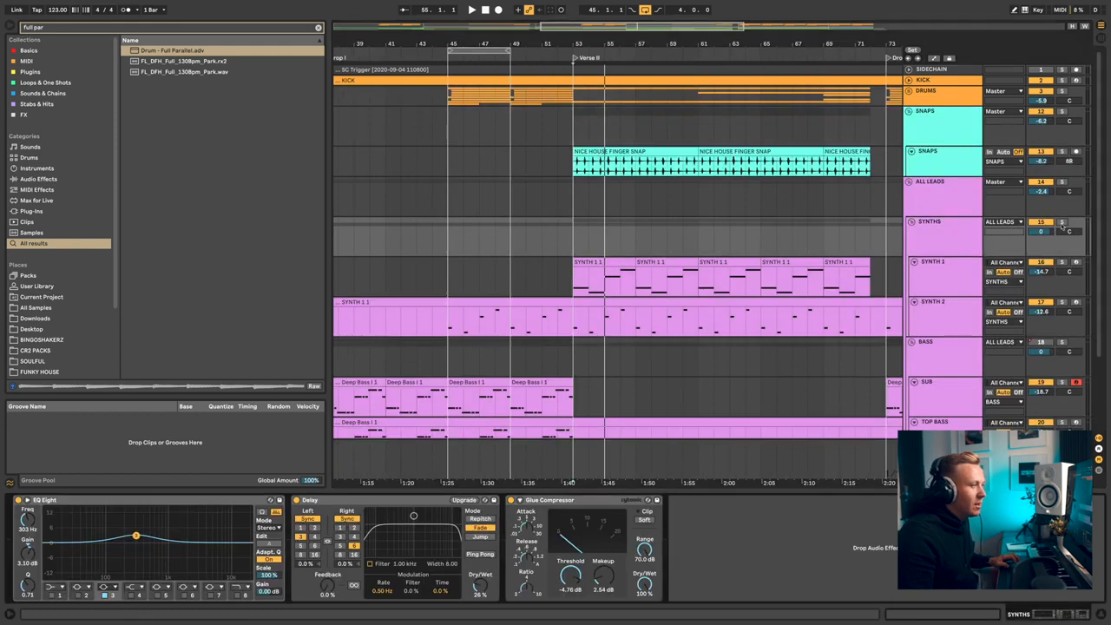
click(1061, 223)
click(600, 261)
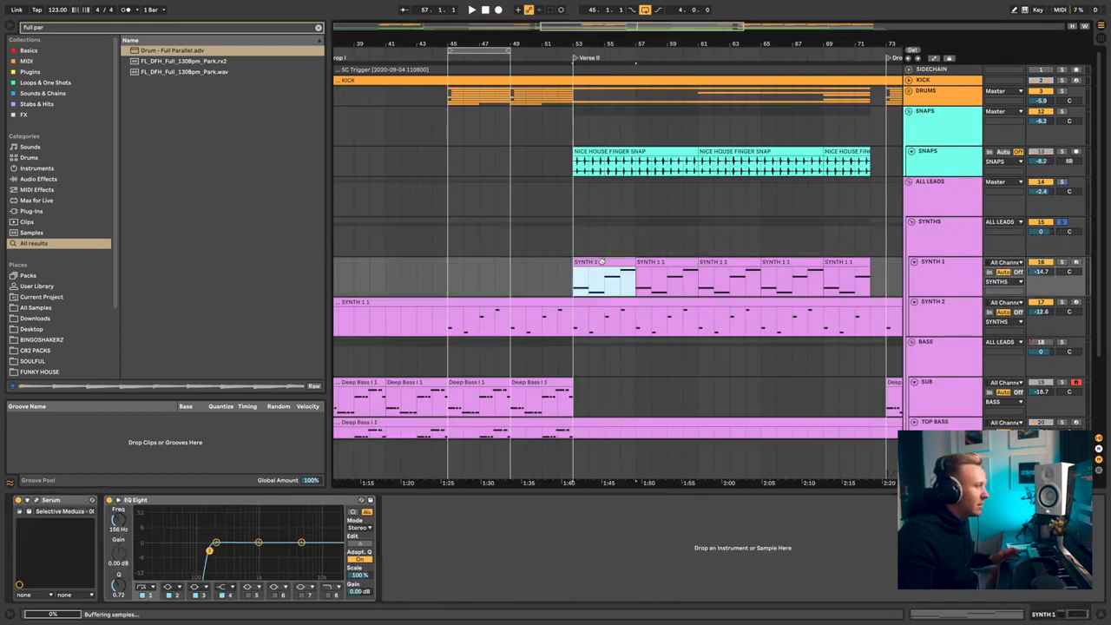
key(space)
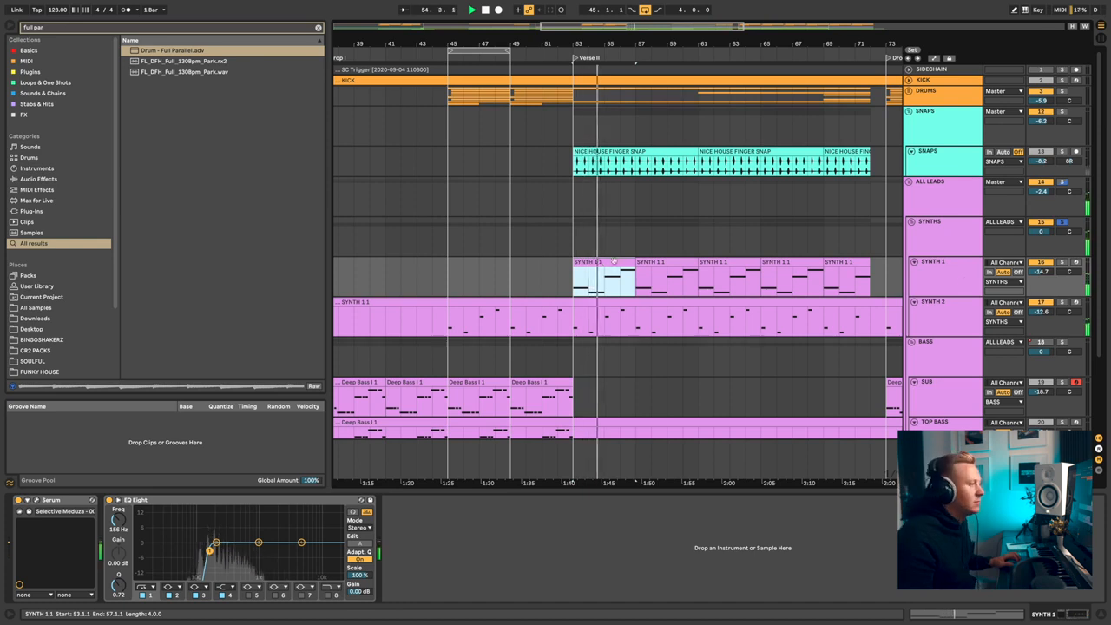
scroll(768, 273, down, 5)
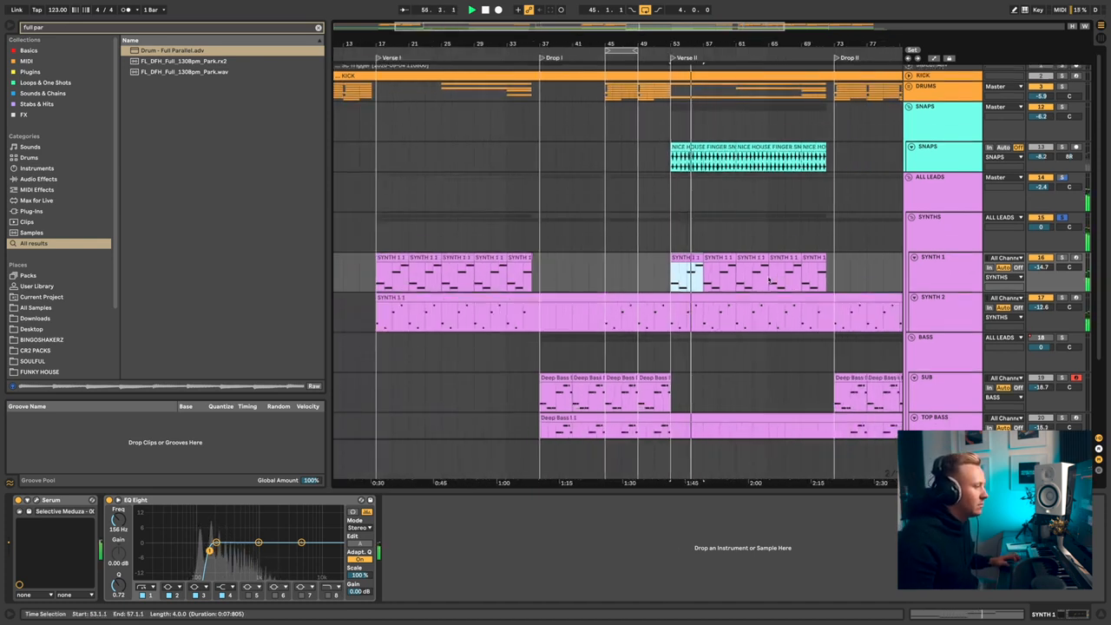
scroll(758, 273, down, 3)
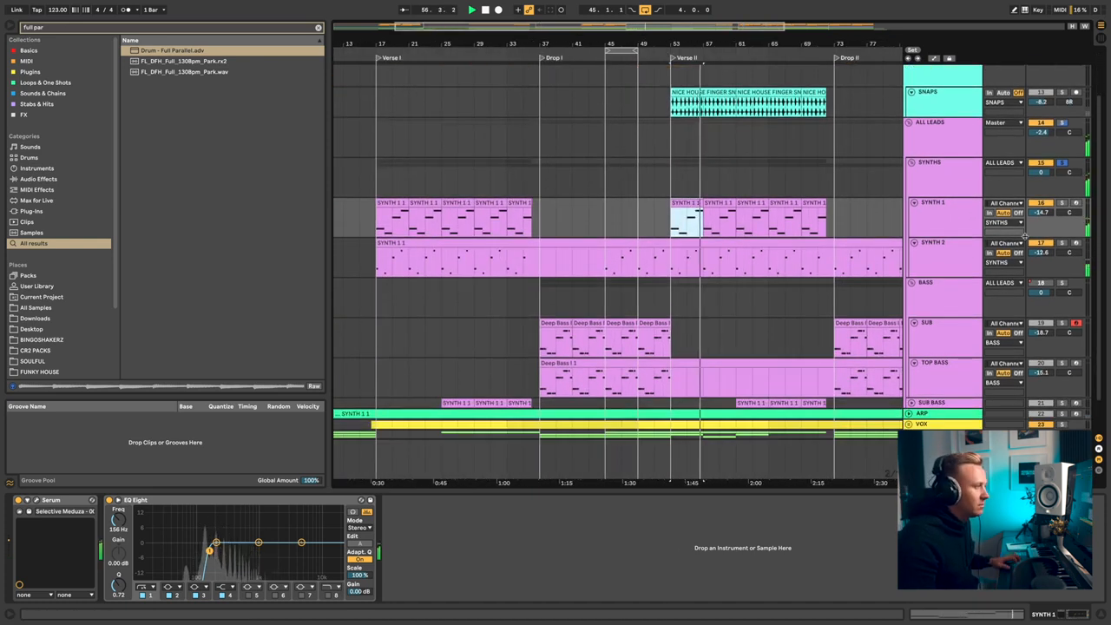
key(space)
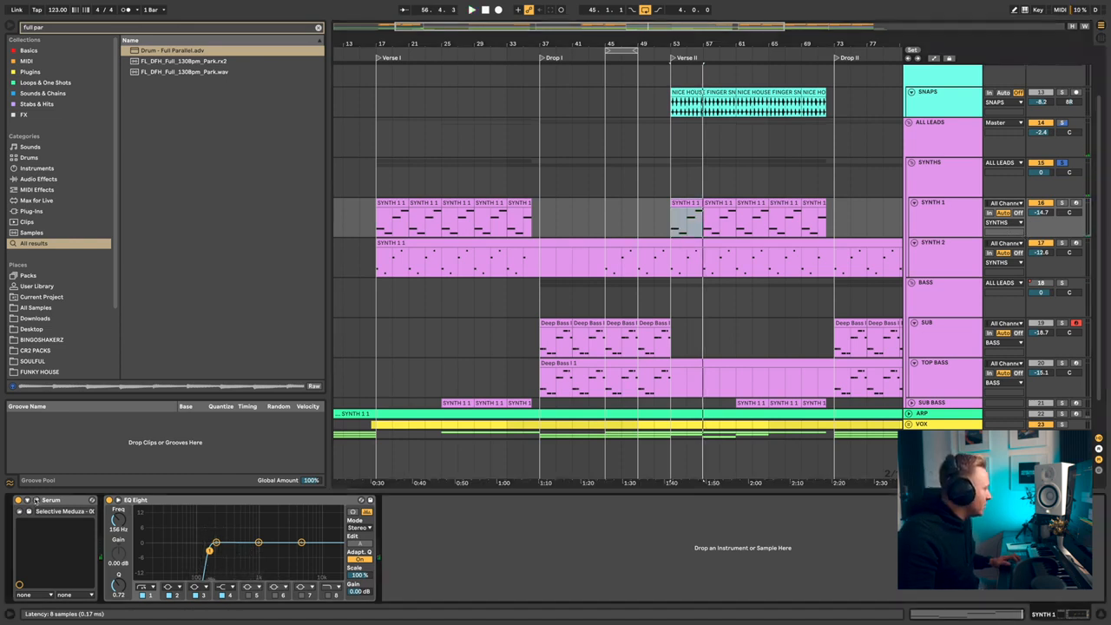
Step: View SYNTH 1's Serum patch, then open its first Verse II clip and select all its MIDI notes
click(36, 500)
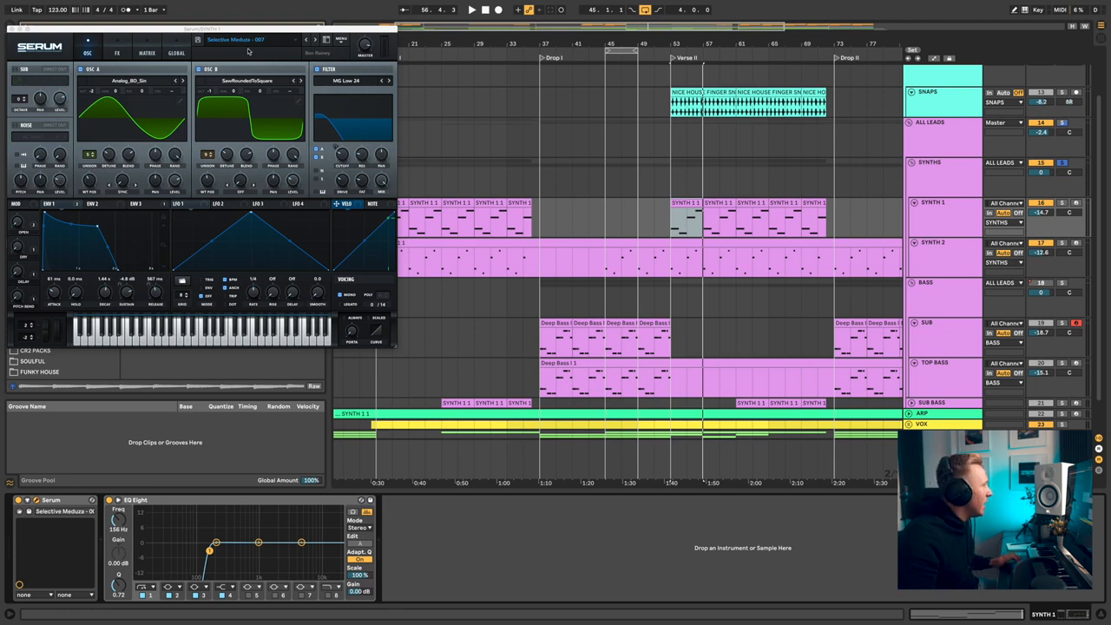
double_click(697, 210)
click(11, 28)
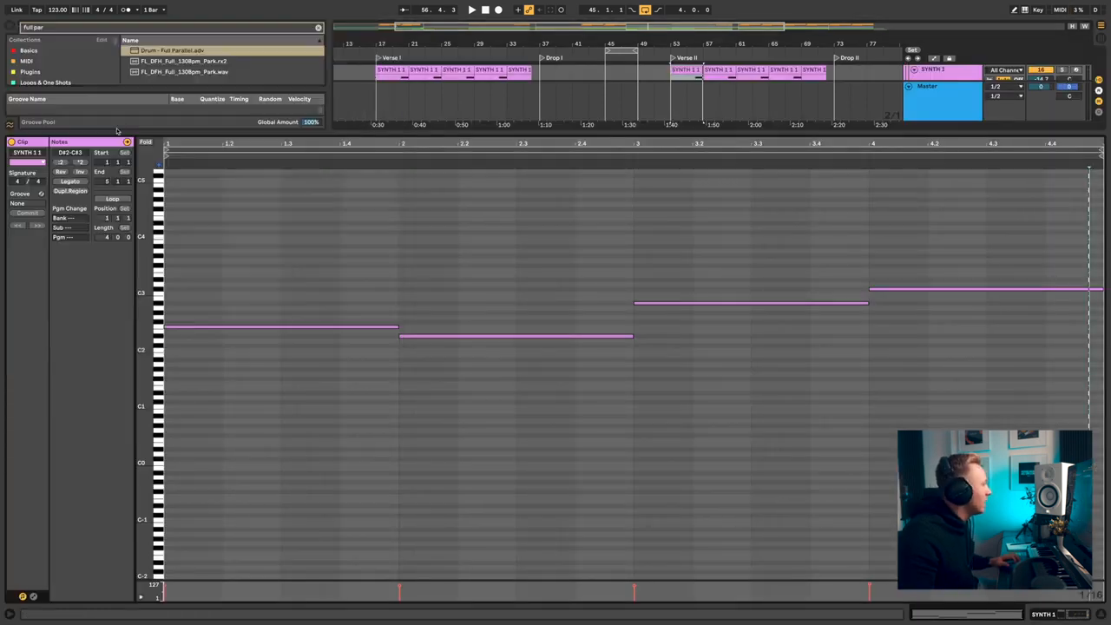
drag(226, 269, 996, 454)
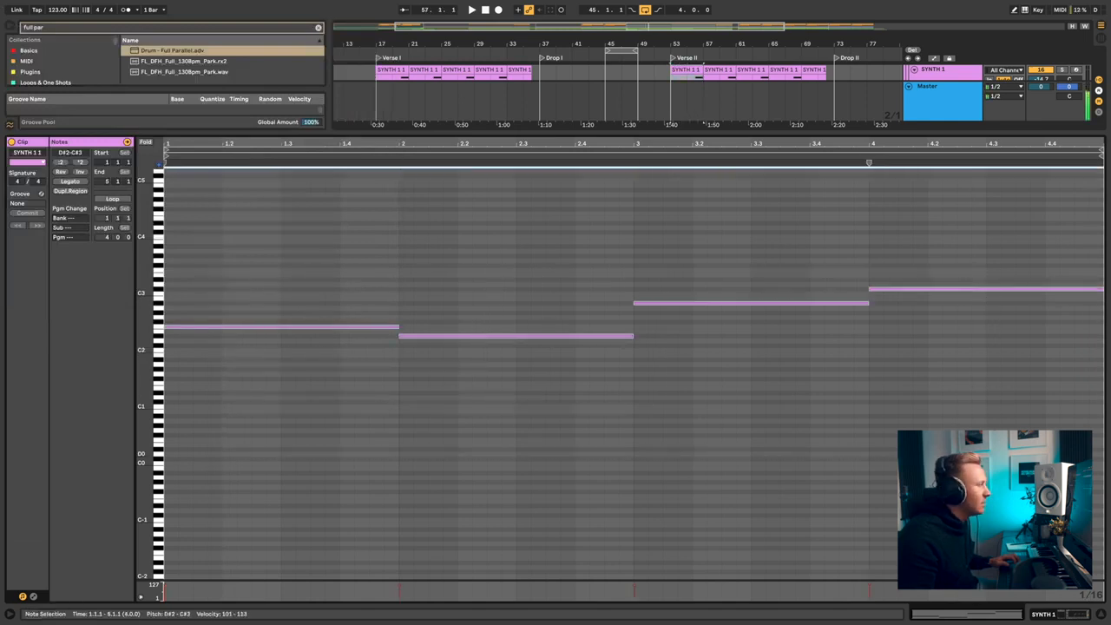
Step: Close the note editor, place the insert marker at Verse II, solo SYNTH 2 and view its Serum patch
click(1101, 615)
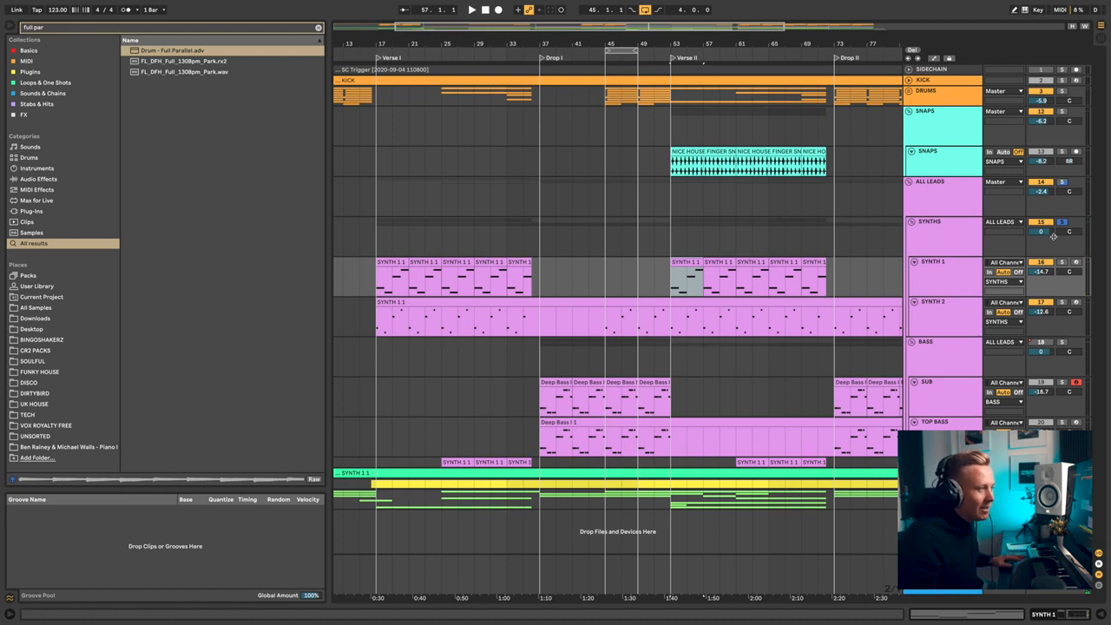
click(682, 325)
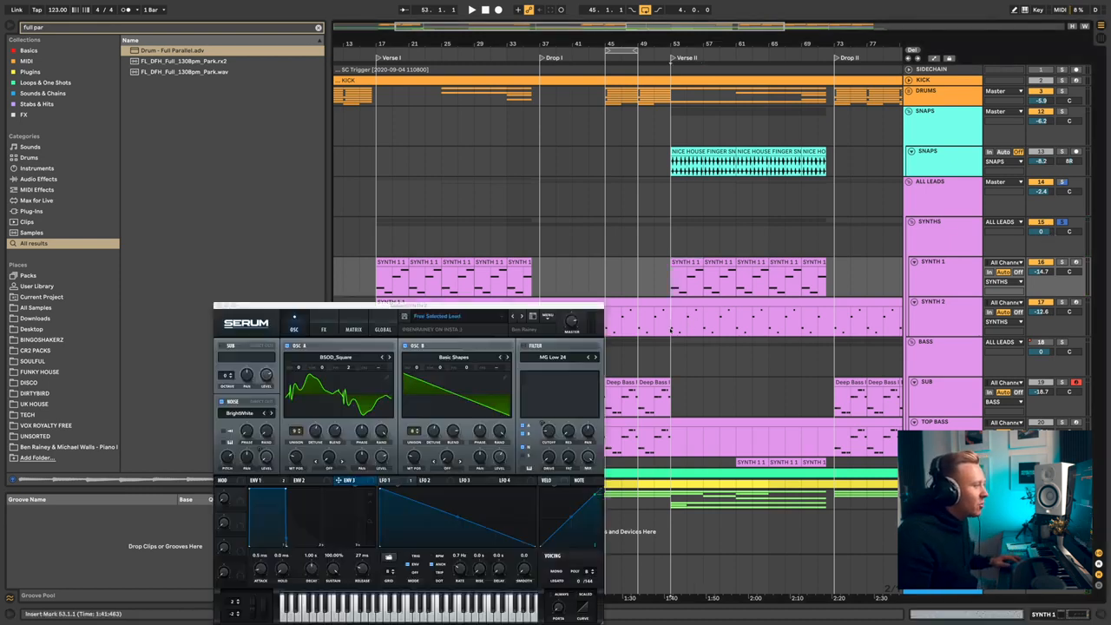
click(1055, 305)
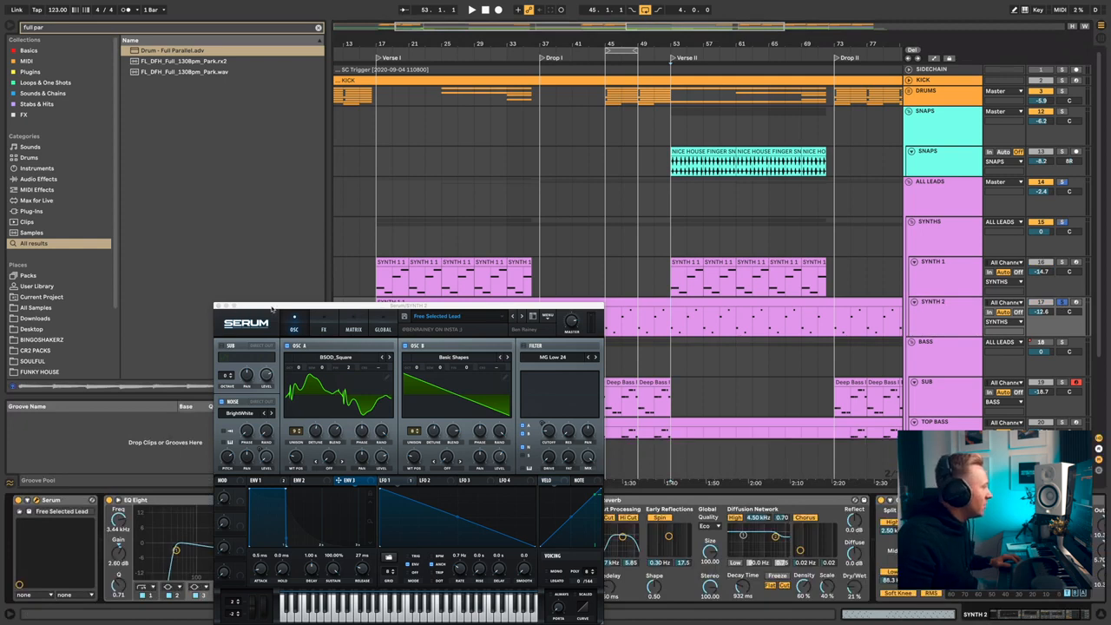
drag(231, 307, 371, 174)
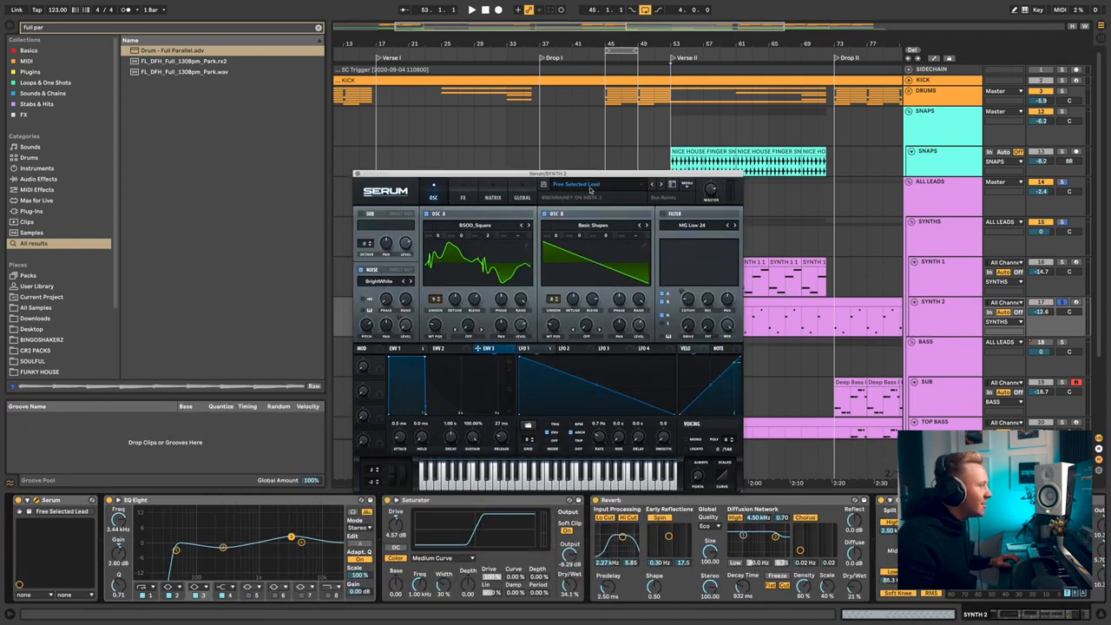
click(356, 175)
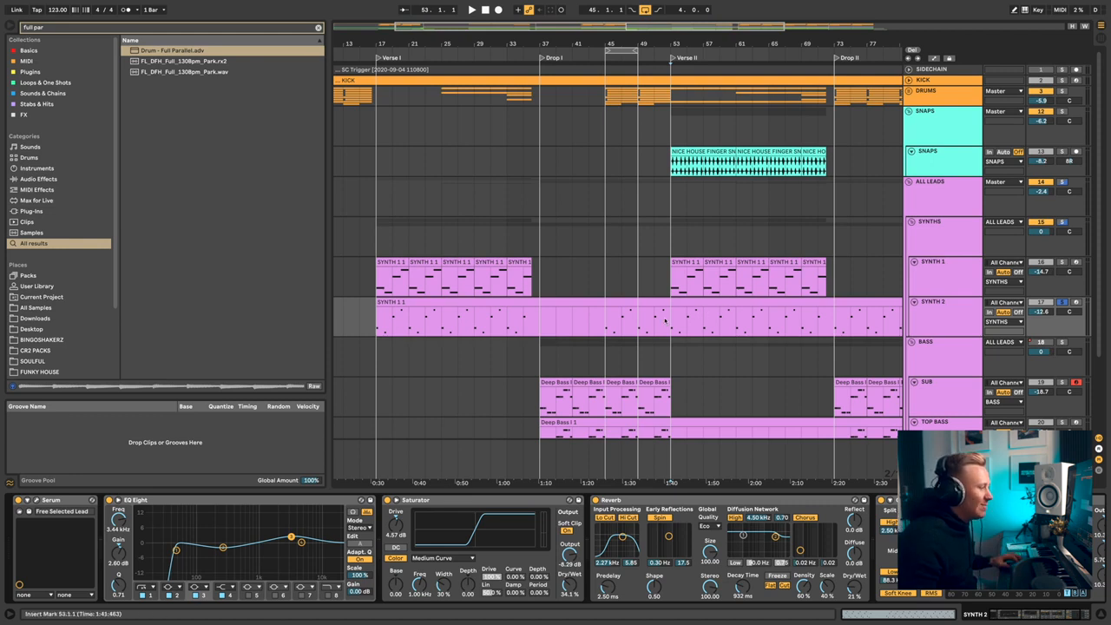
Step: Play SYNTH 2 from Verse II and look through its EQ Eight, Saturator, Reverb and OTT effects
scroll(666, 322, up, 4)
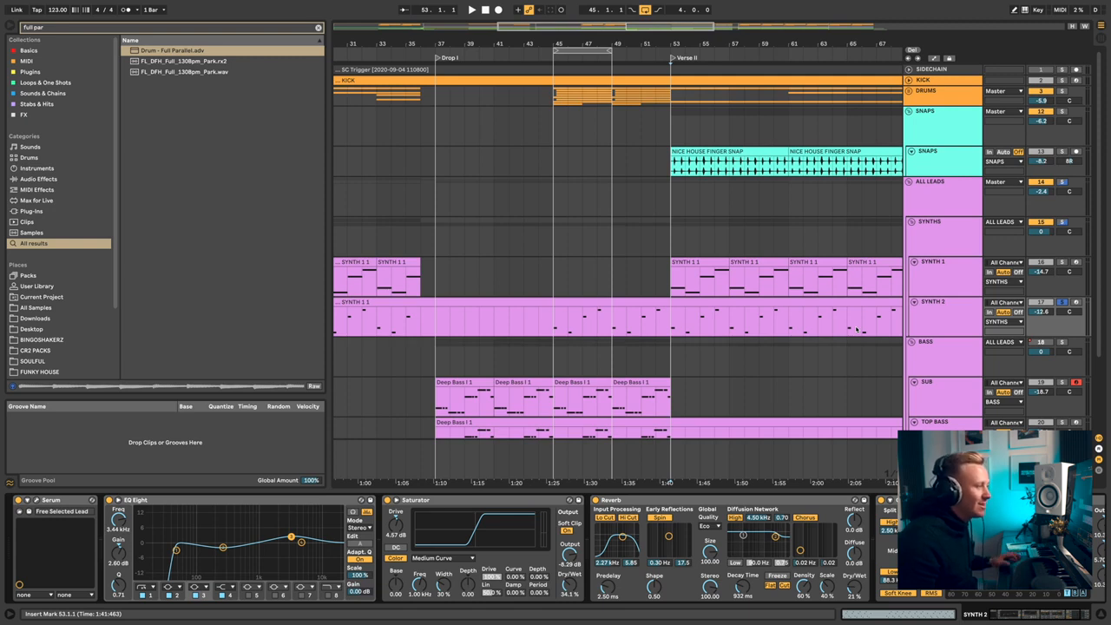
key(space)
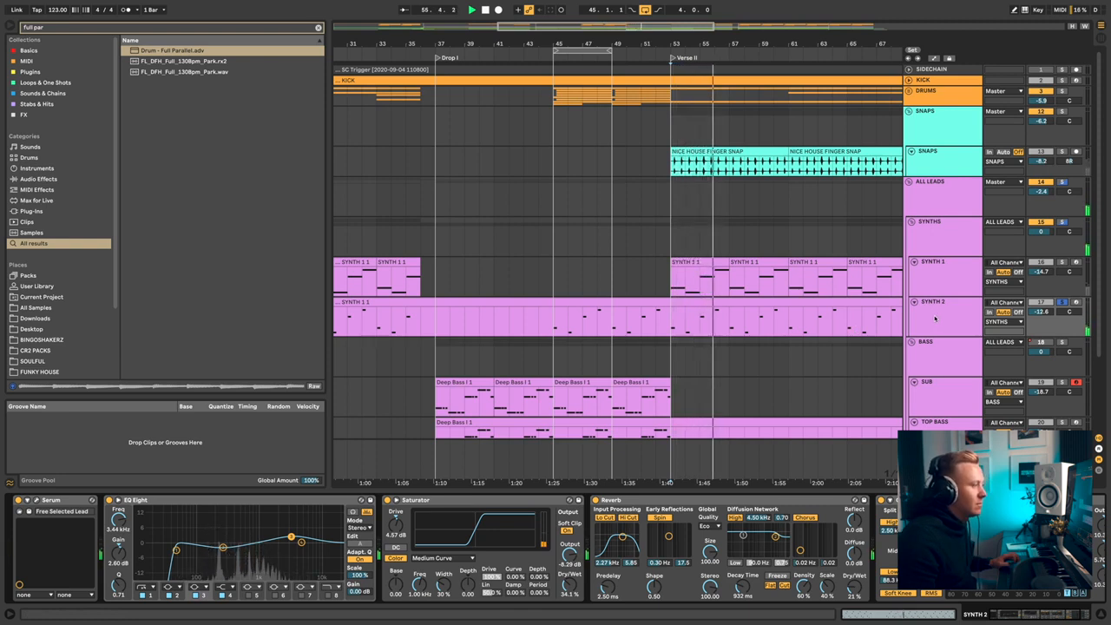
scroll(753, 310, down, 3)
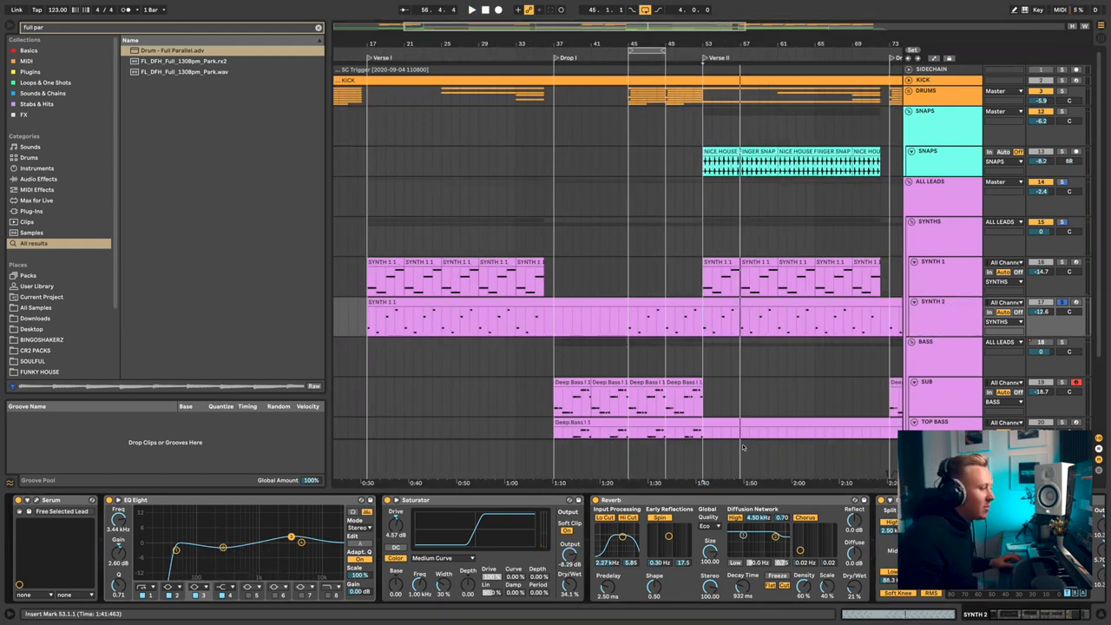
scroll(854, 526, right, 1)
scroll(816, 522, left, 1)
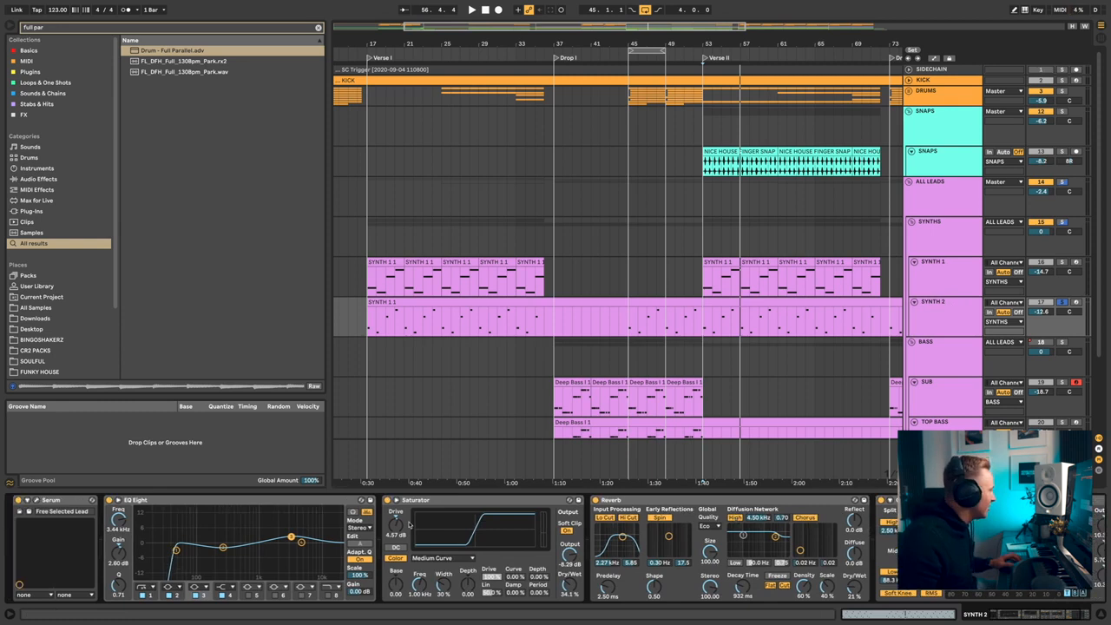
scroll(499, 547, right, 2)
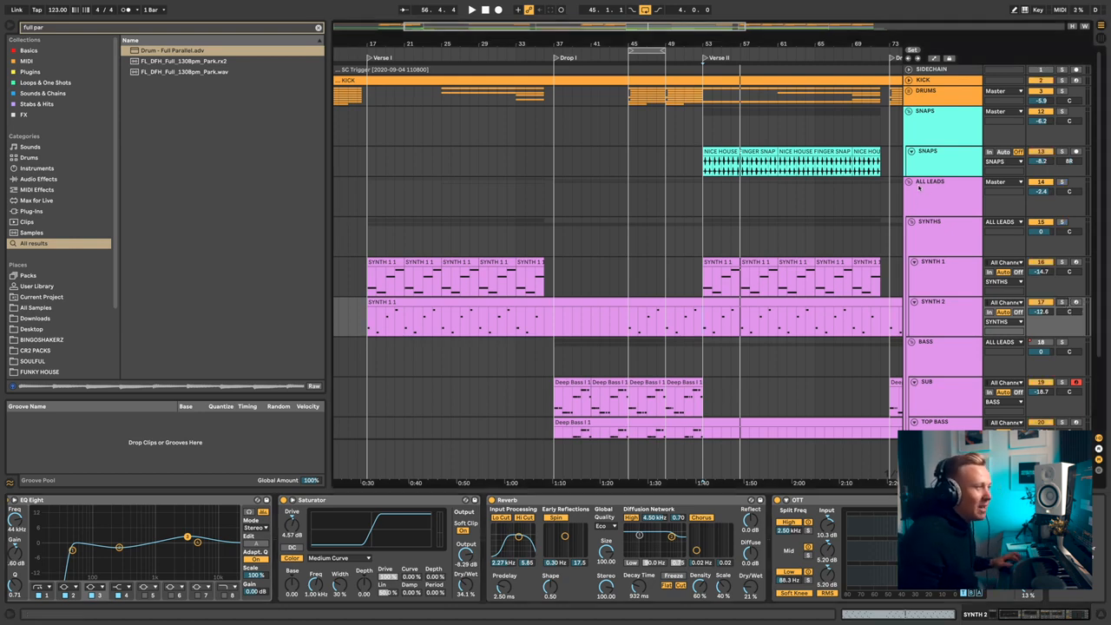
Step: View the SYNTHS group's effects chain and fold the group
click(936, 227)
click(936, 227)
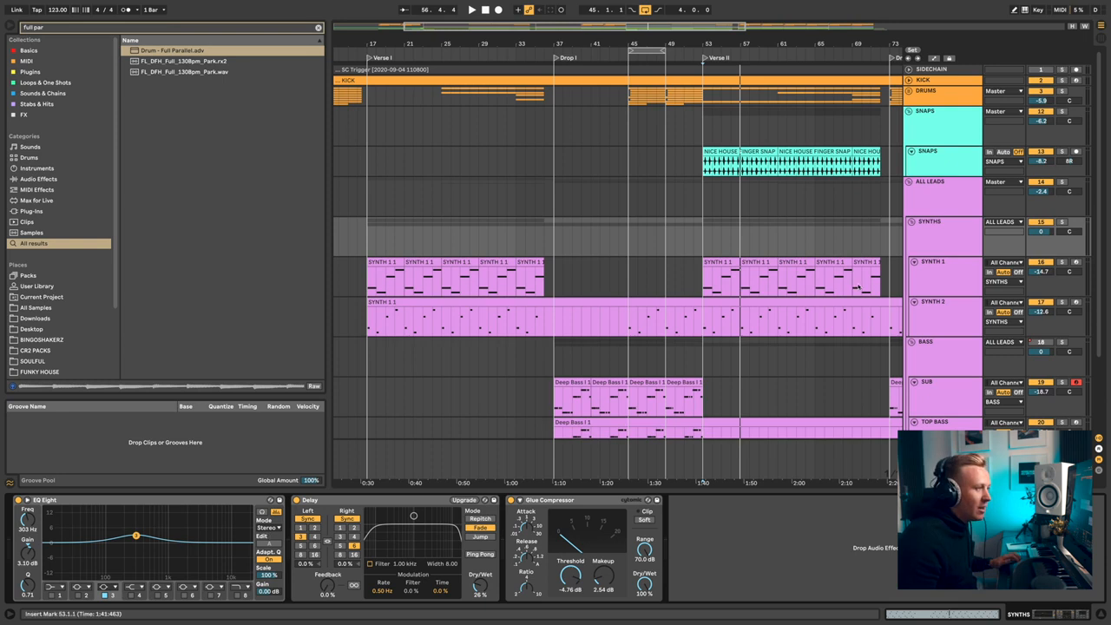
click(911, 223)
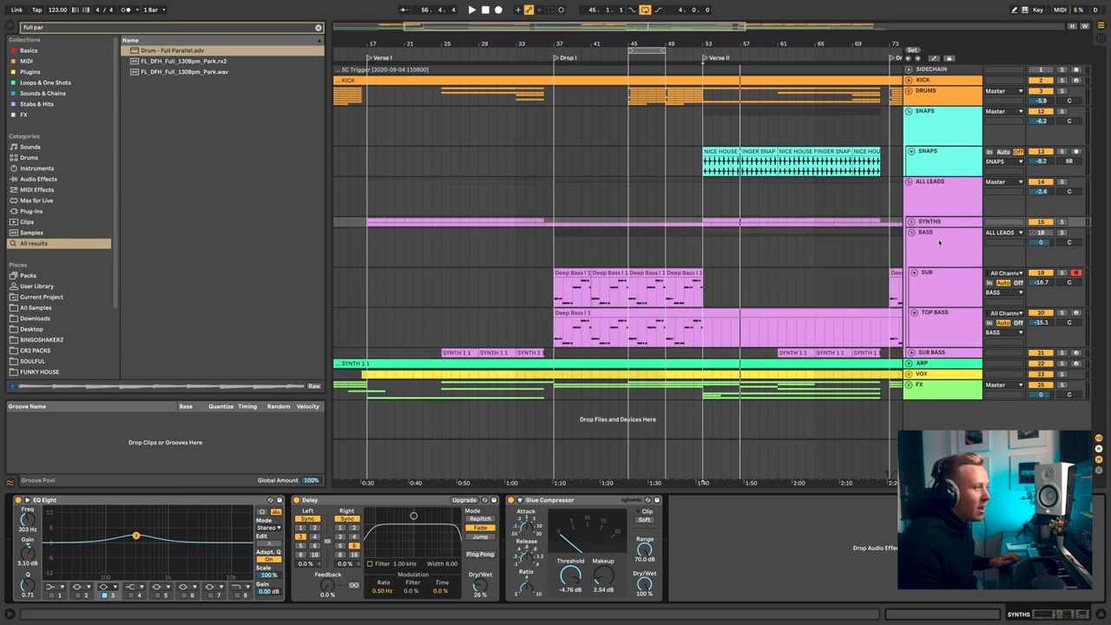
key(minus)
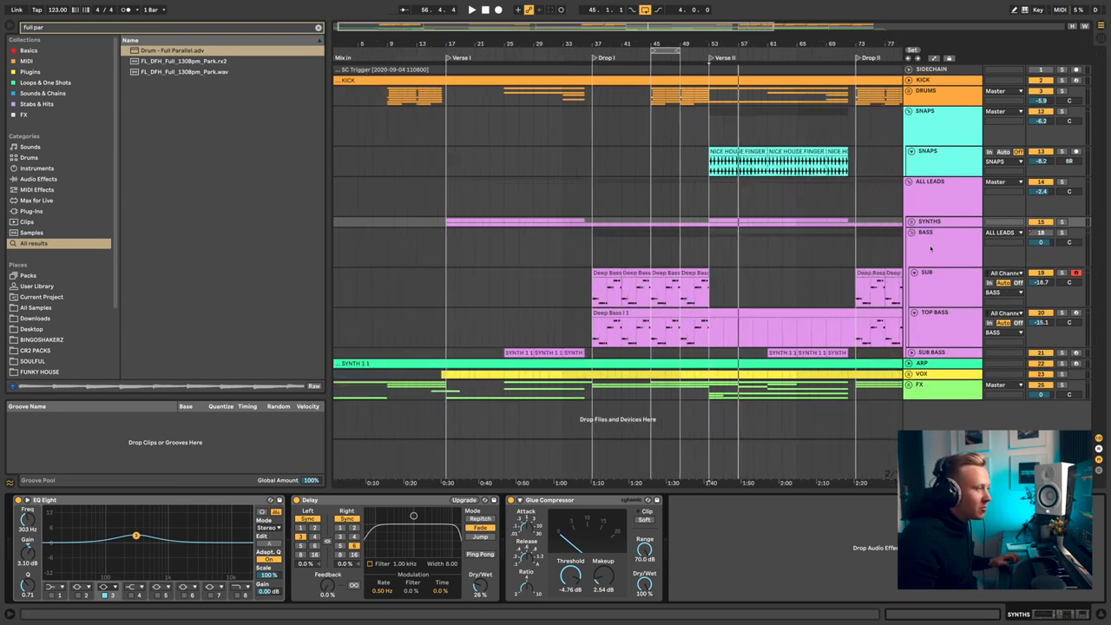
Step: View SUB's Serum patch, select its second Drop I clip, activate the BASS group and solo SUB
click(931, 249)
click(942, 282)
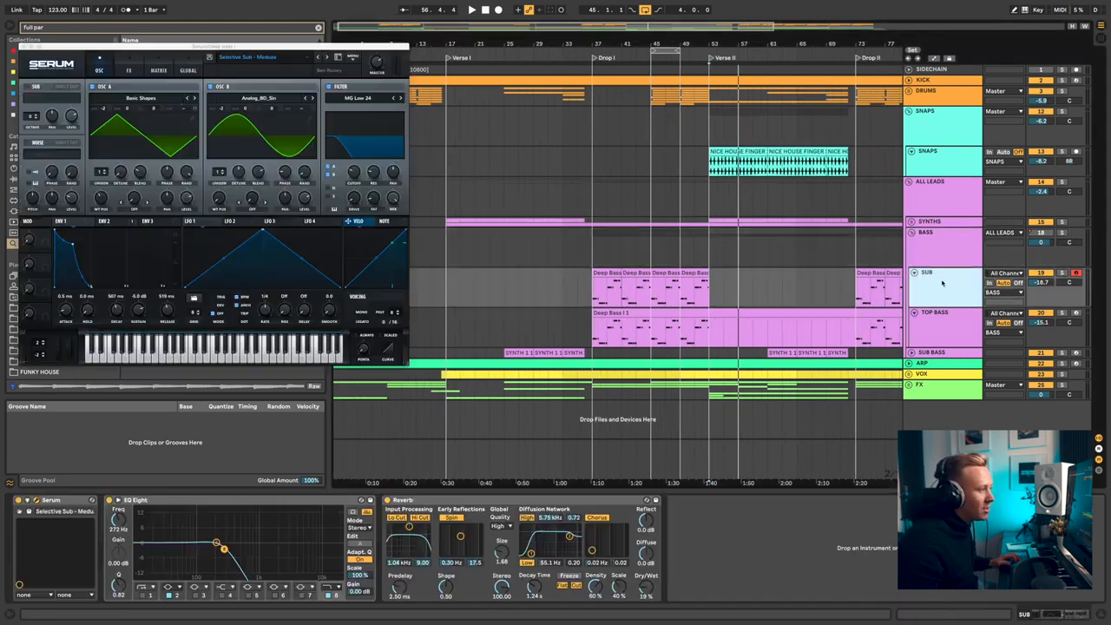
click(636, 273)
click(1040, 232)
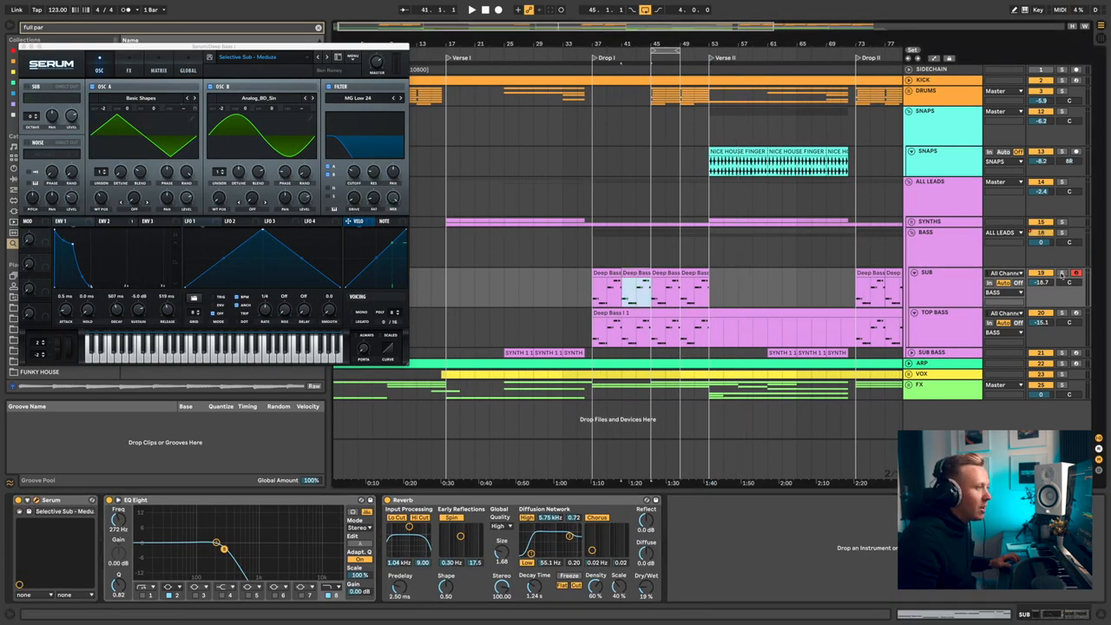
click(1063, 273)
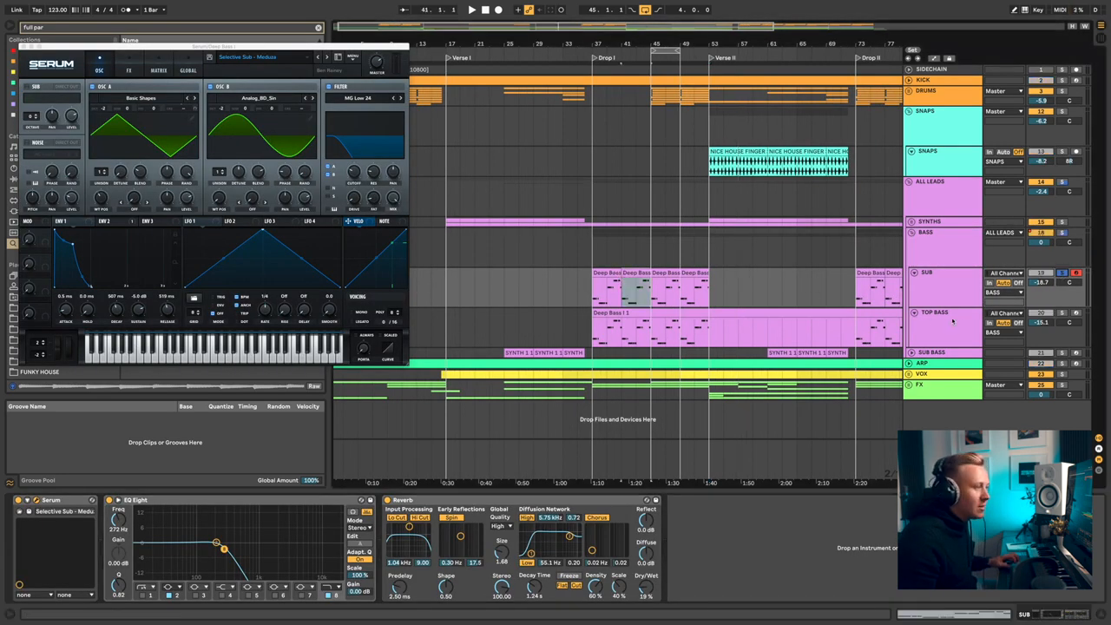
Step: Loop the TOP BASS clip and play TOP BASS soloed together with SUB from Drop I
click(627, 312)
key(space)
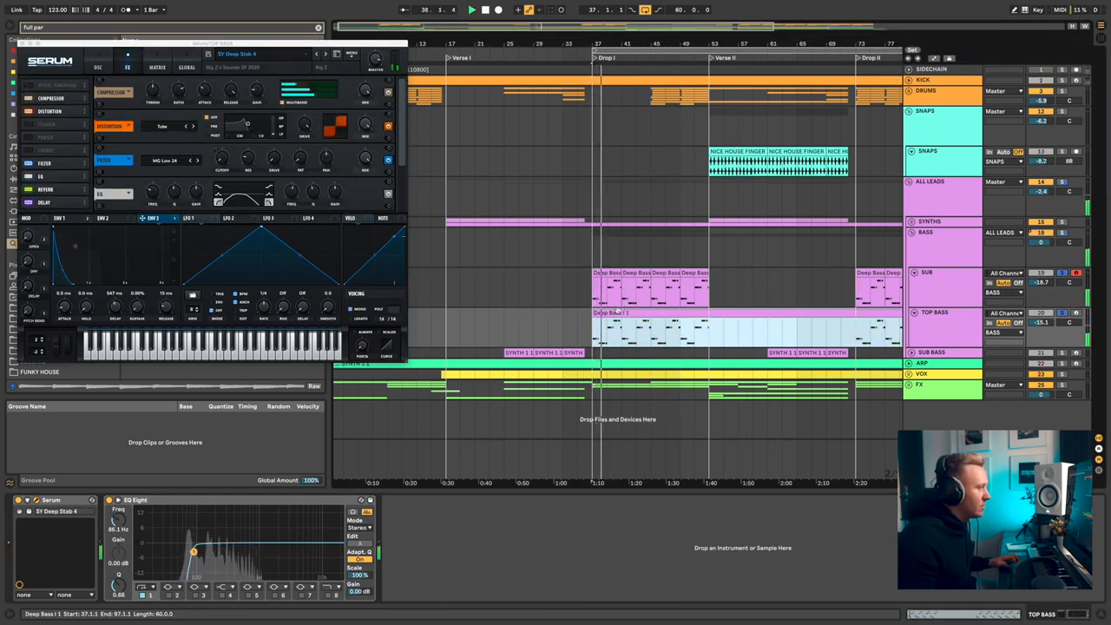
scroll(599, 312, up, 5)
scroll(599, 313, up, 1)
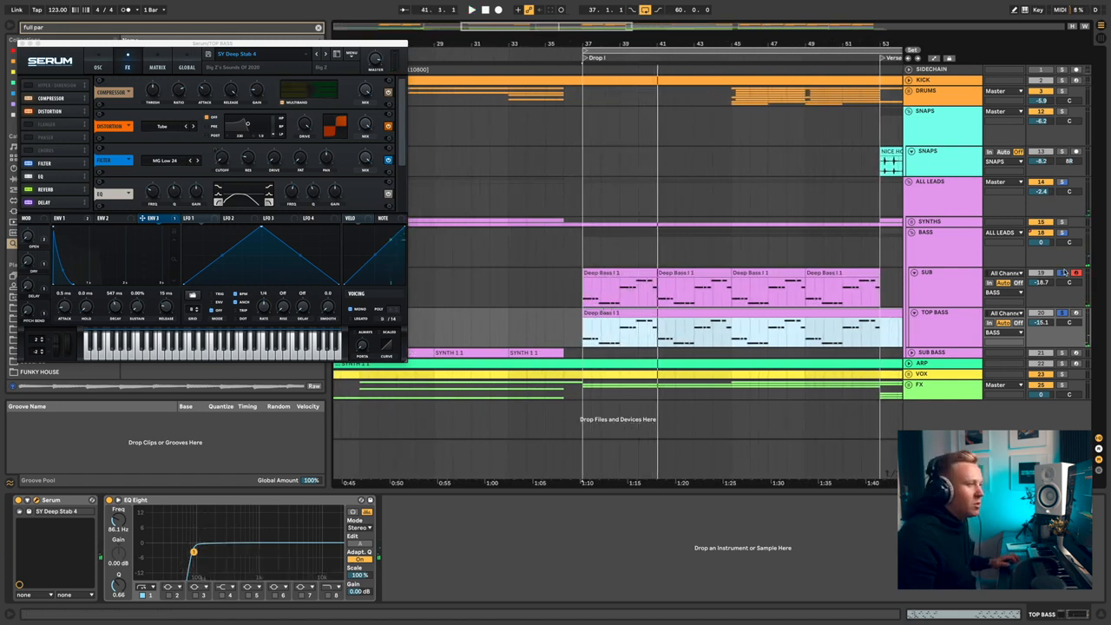
Step: Loop the first SUB clip in Drop I and play SUB on its own
click(615, 273)
key(space)
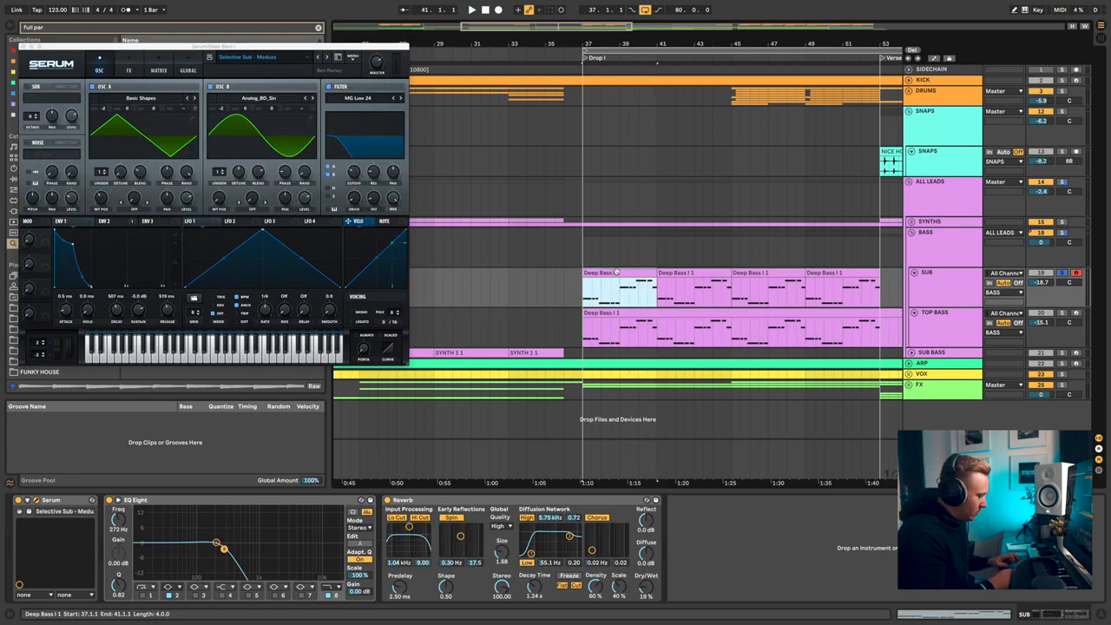
key(space)
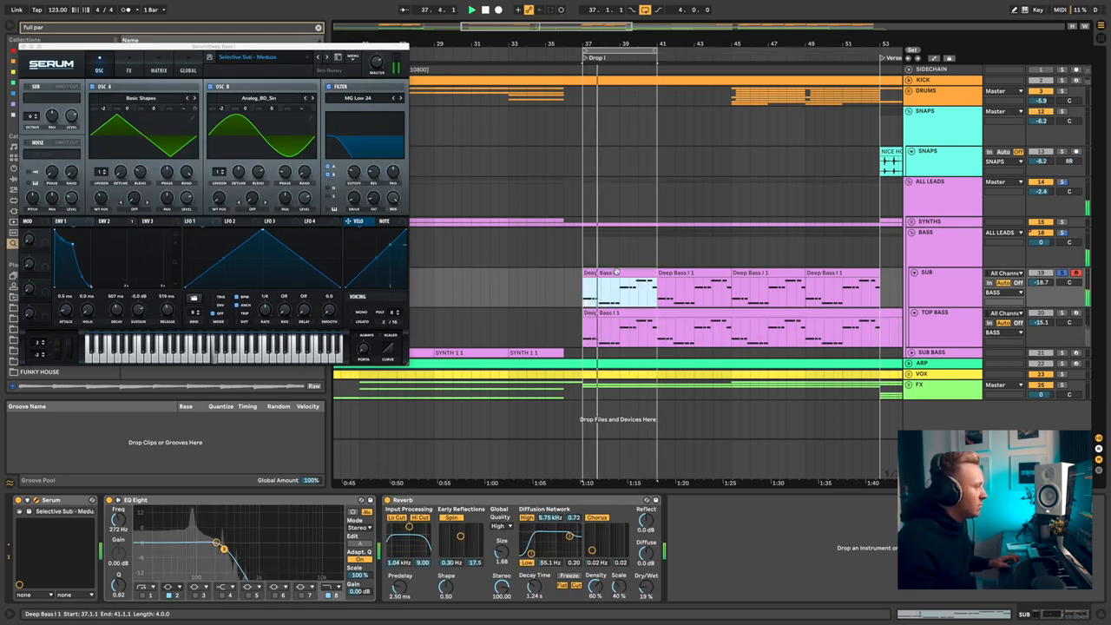
scroll(618, 279, down, 2)
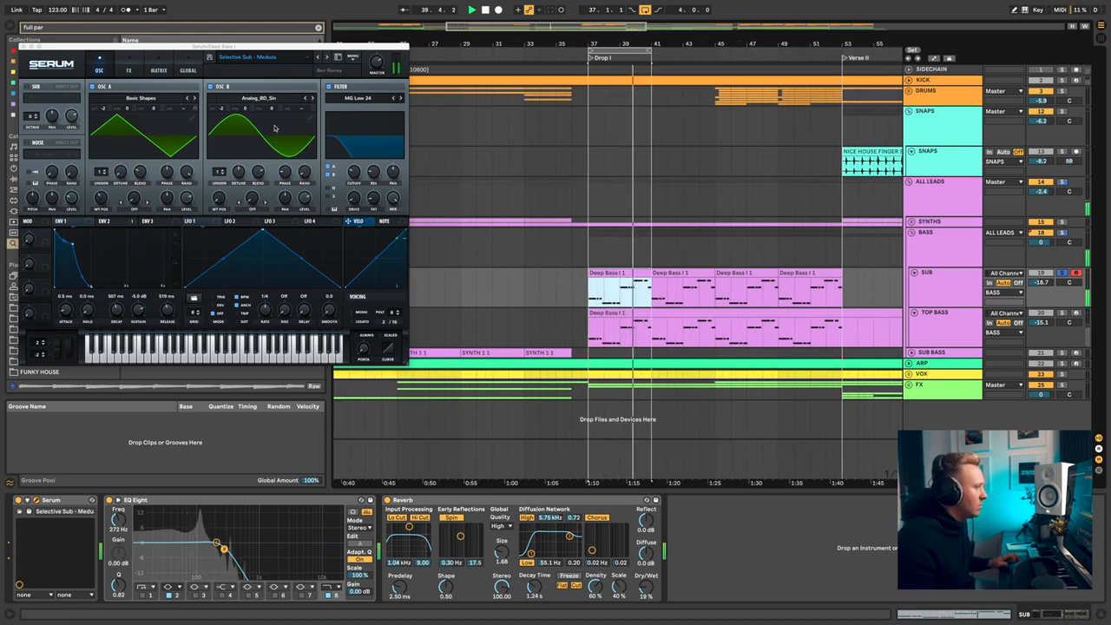
Step: Open the first SUB clip's MIDI notes, moving its Serum window aside and closing it
double_click(636, 275)
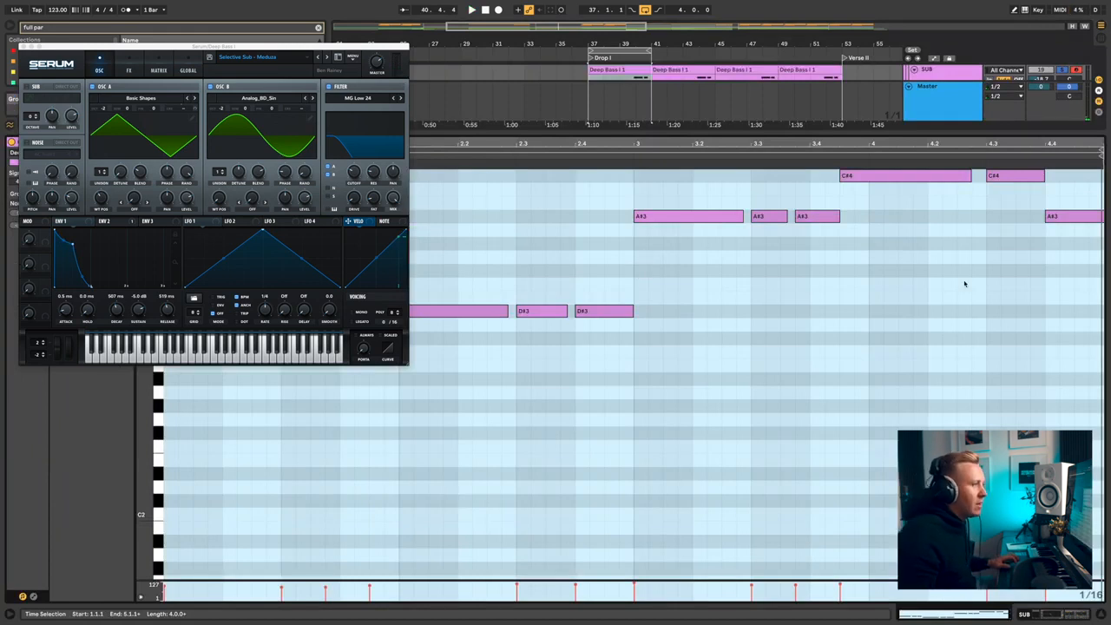
drag(264, 49, 594, 85)
mouse_move(573, 206)
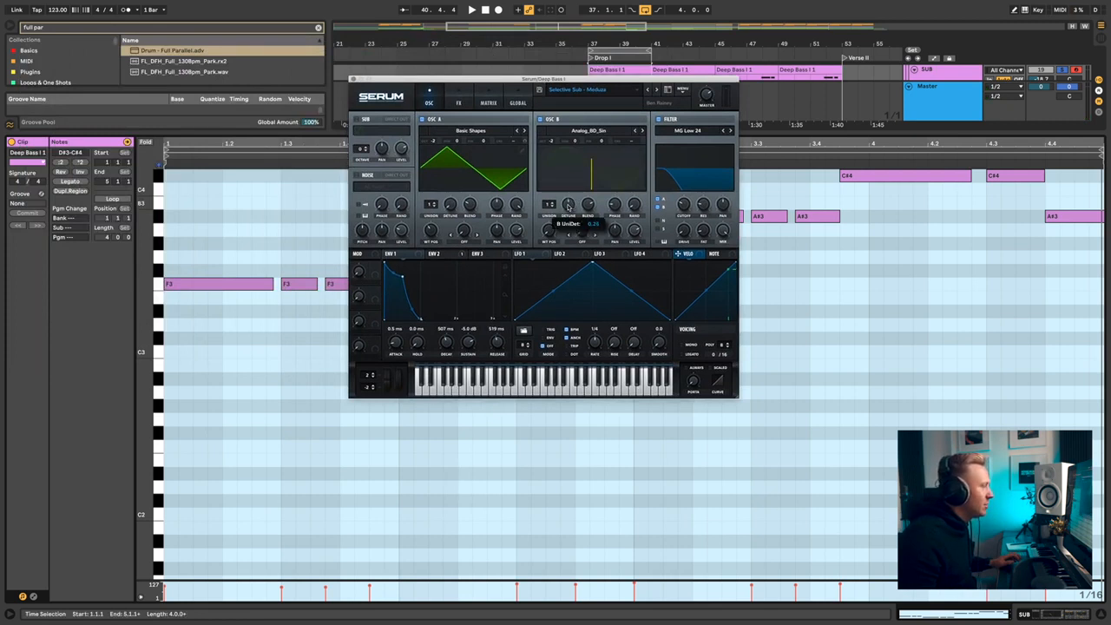
click(354, 81)
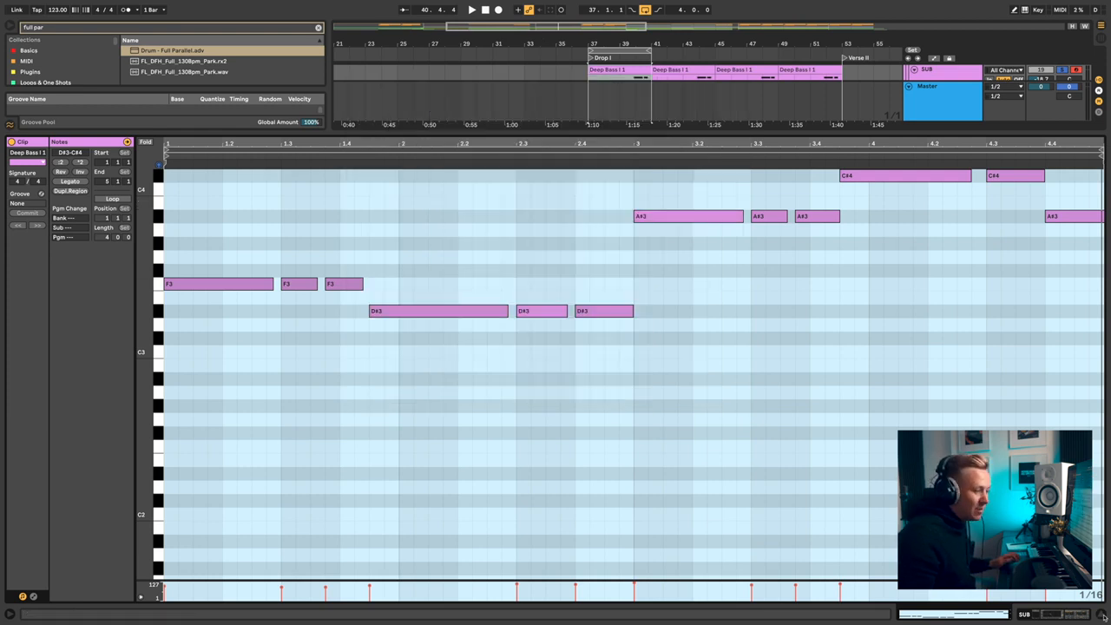
Step: Close the note editor, reopen SUB's Serum patch to view it, and close the patch window
click(1100, 614)
double_click(972, 271)
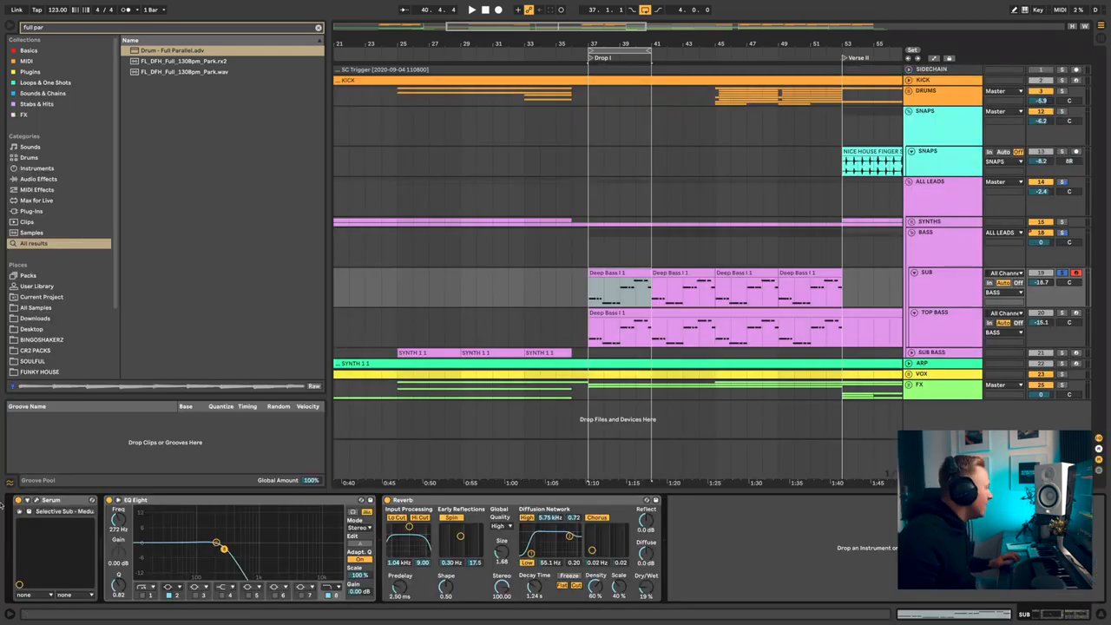
click(36, 501)
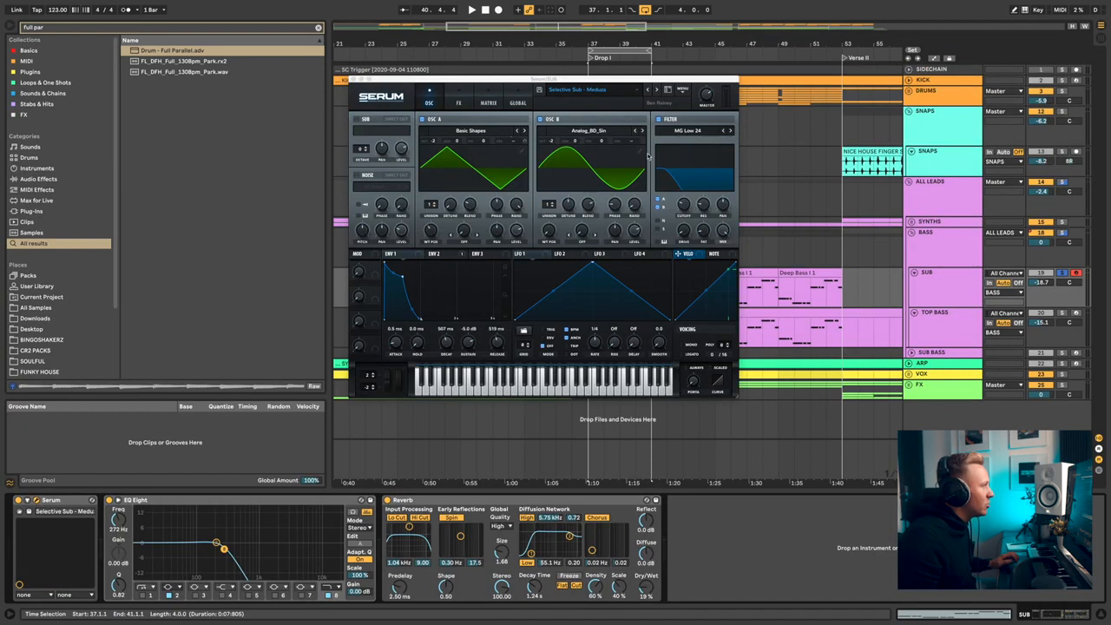
click(353, 79)
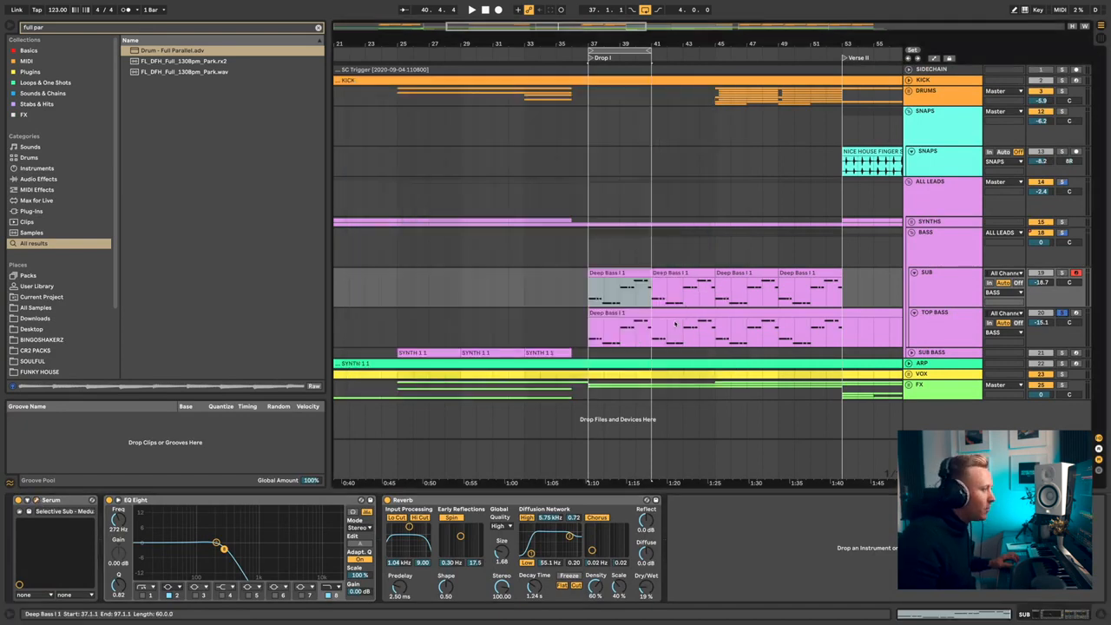
Step: Select the TOP BASS clip and play TOP BASS soloed from Drop I
click(615, 310)
key(space)
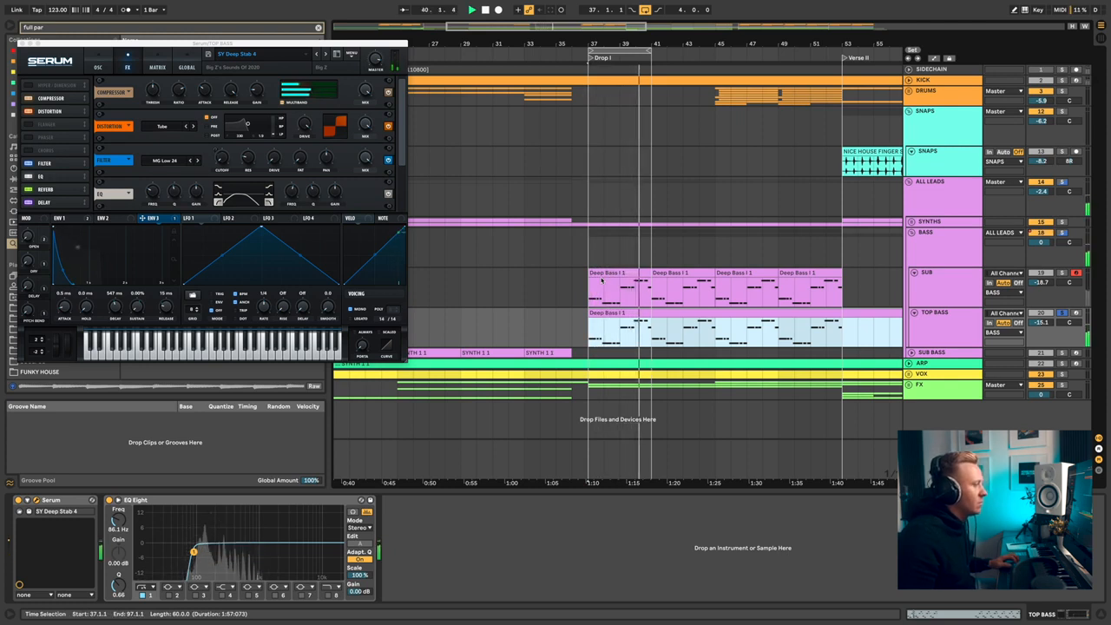
key(space)
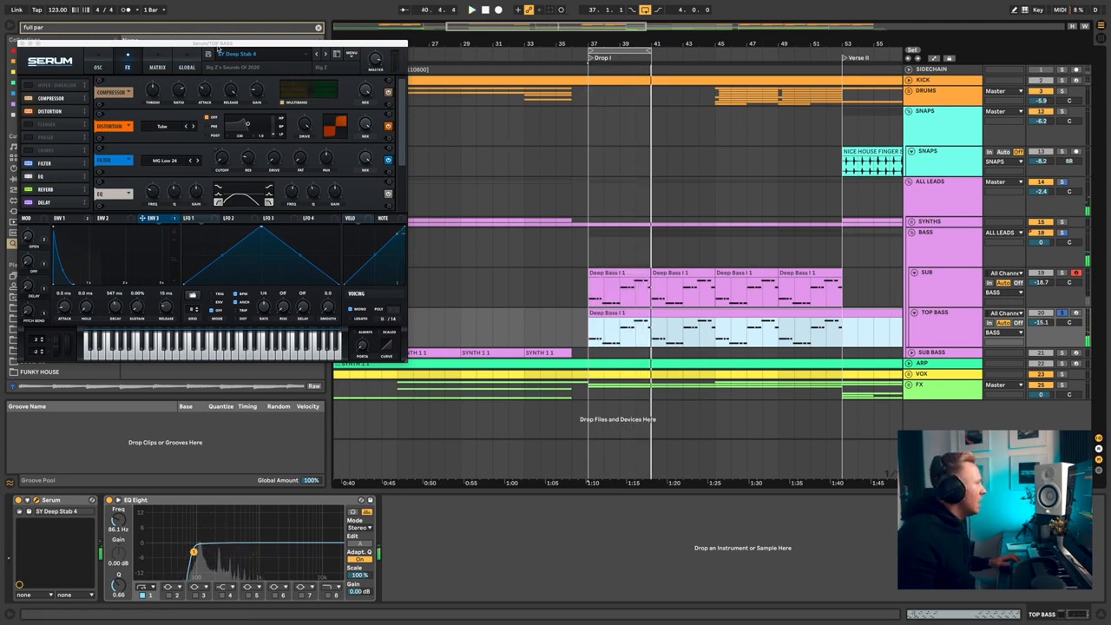
Step: Show where TOP BASS's SY Deep Stab 4 preset sits in Serum's Big Z's Sounds Of 2020 folder, and close Serum
drag(250, 42, 672, 85)
click(672, 89)
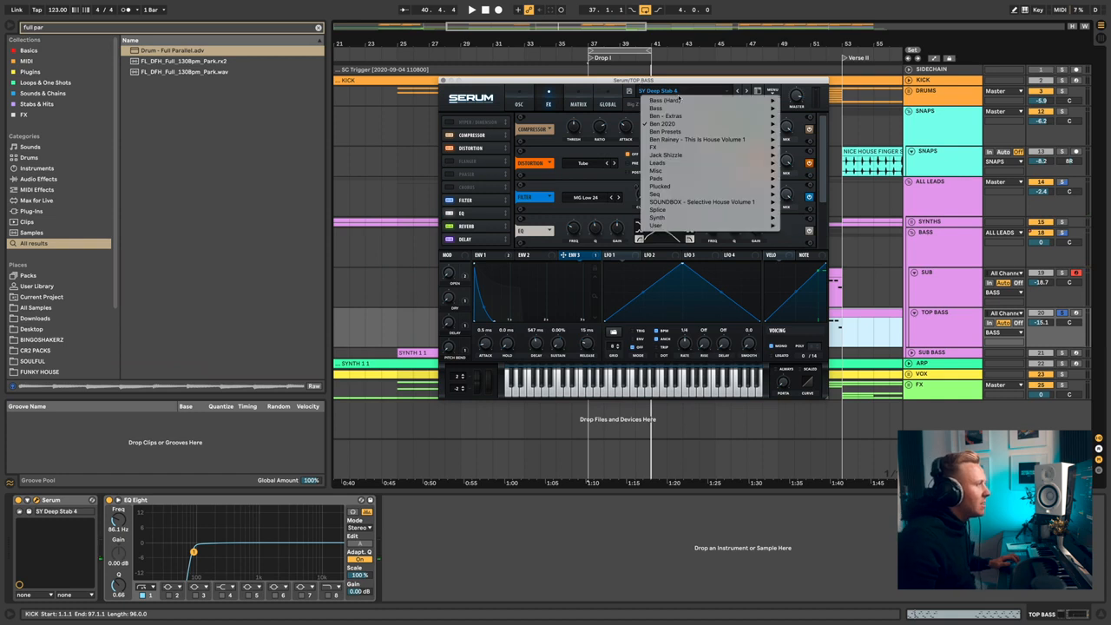
mouse_move(662, 123)
mouse_move(831, 131)
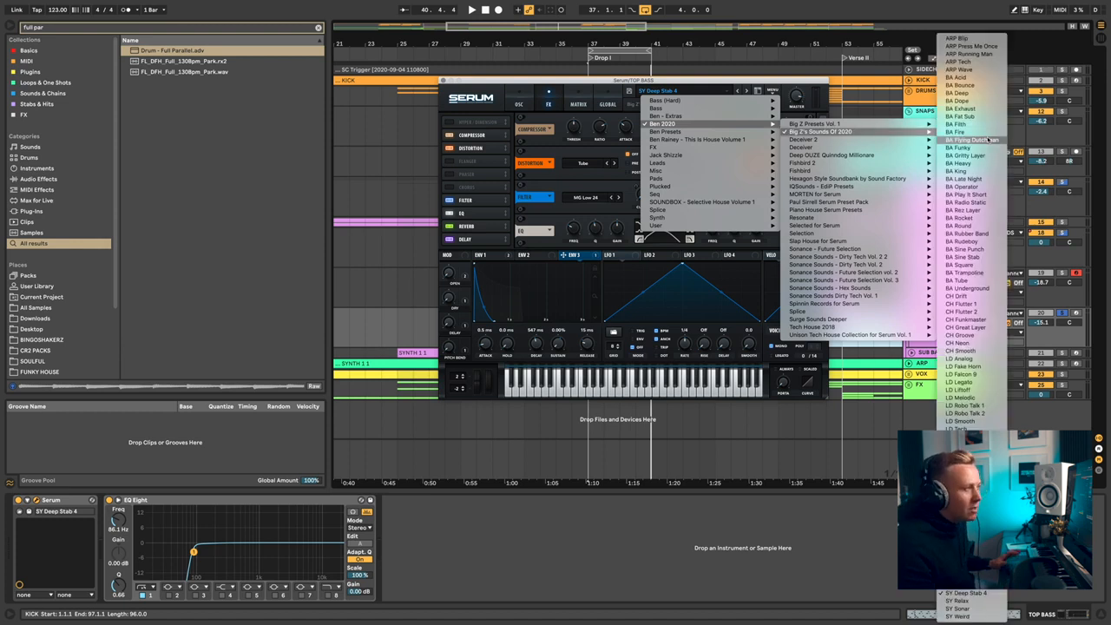
click(747, 81)
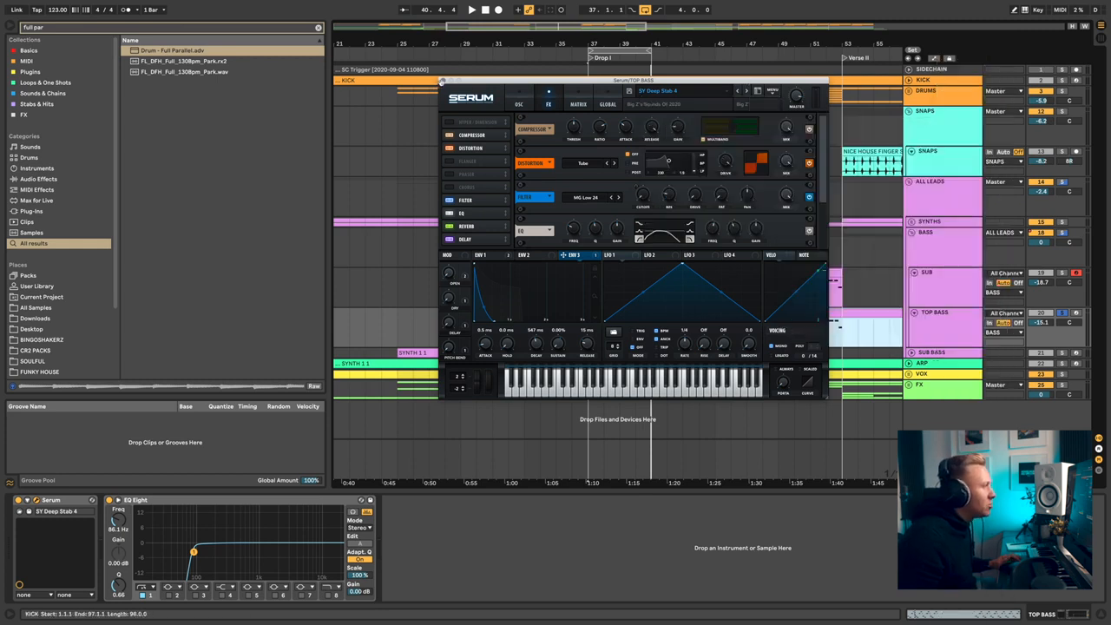
click(442, 80)
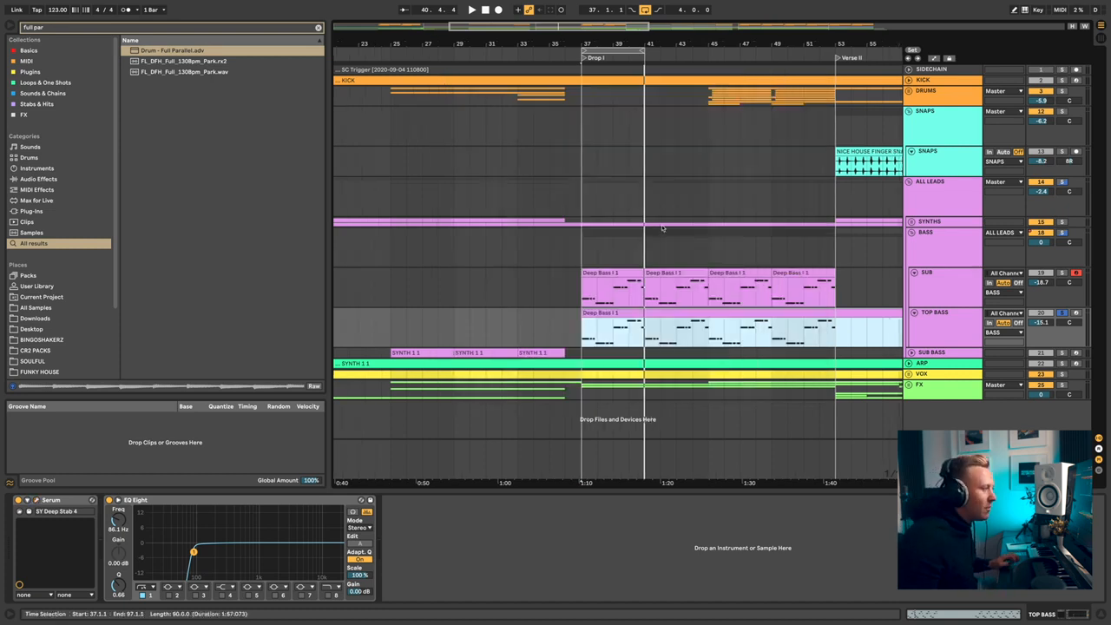
Step: Place the insert marker on the TOP BASS track at the start of Drop II, bar 73
scroll(683, 188, down, 5)
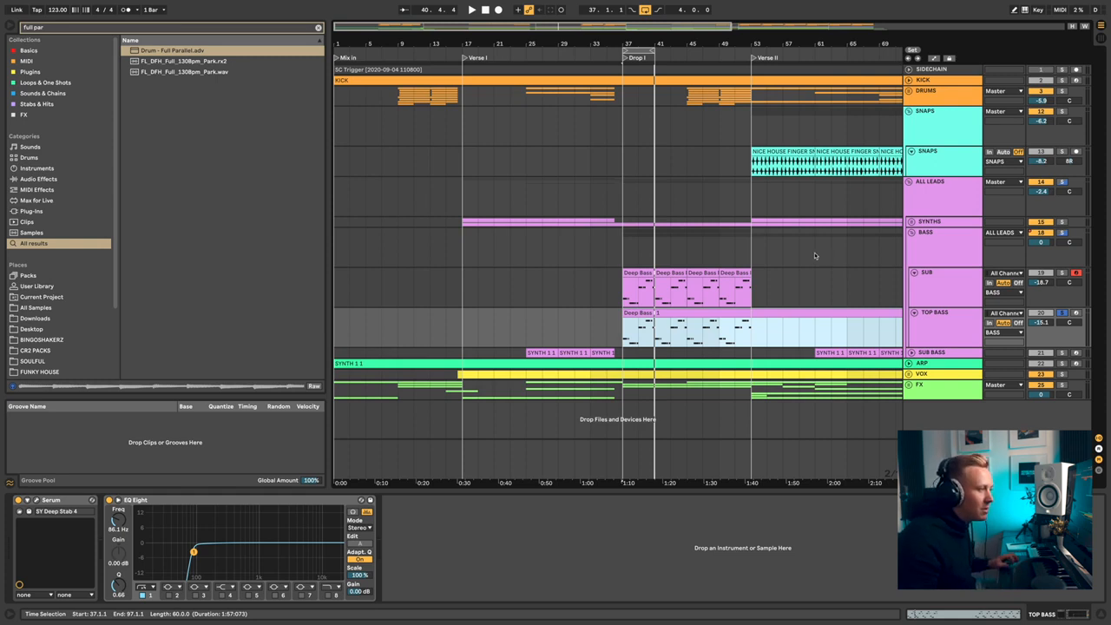
scroll(814, 252, down, 3)
click(790, 336)
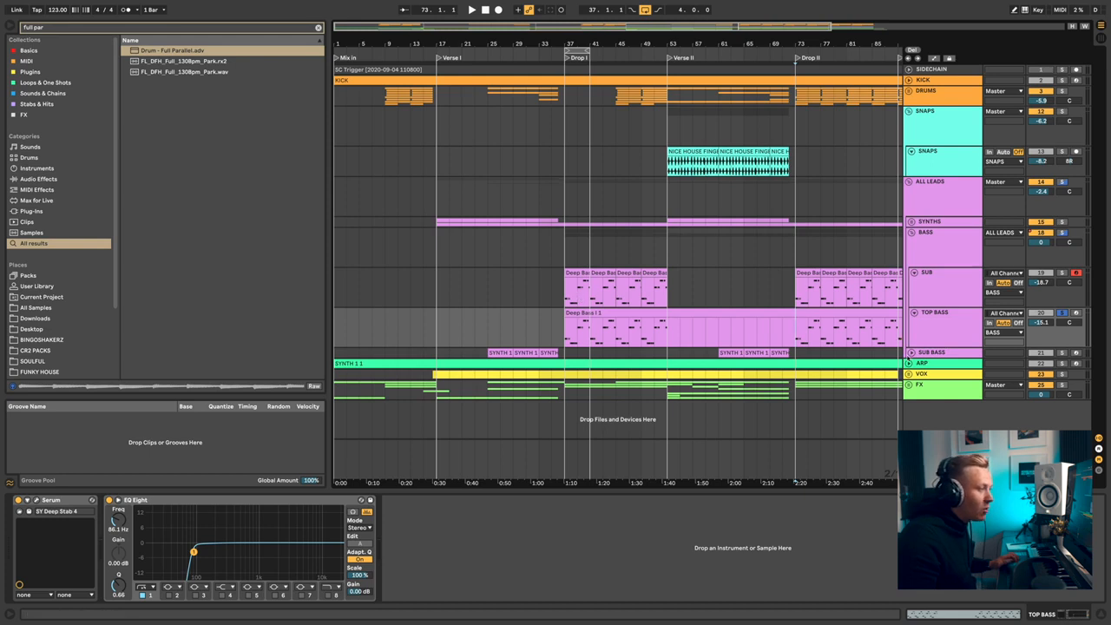
Step: Unfold the SUB BASS track and play its bar 61 clip in Verse II soloed, with its Serum patch open
click(910, 354)
click(789, 365)
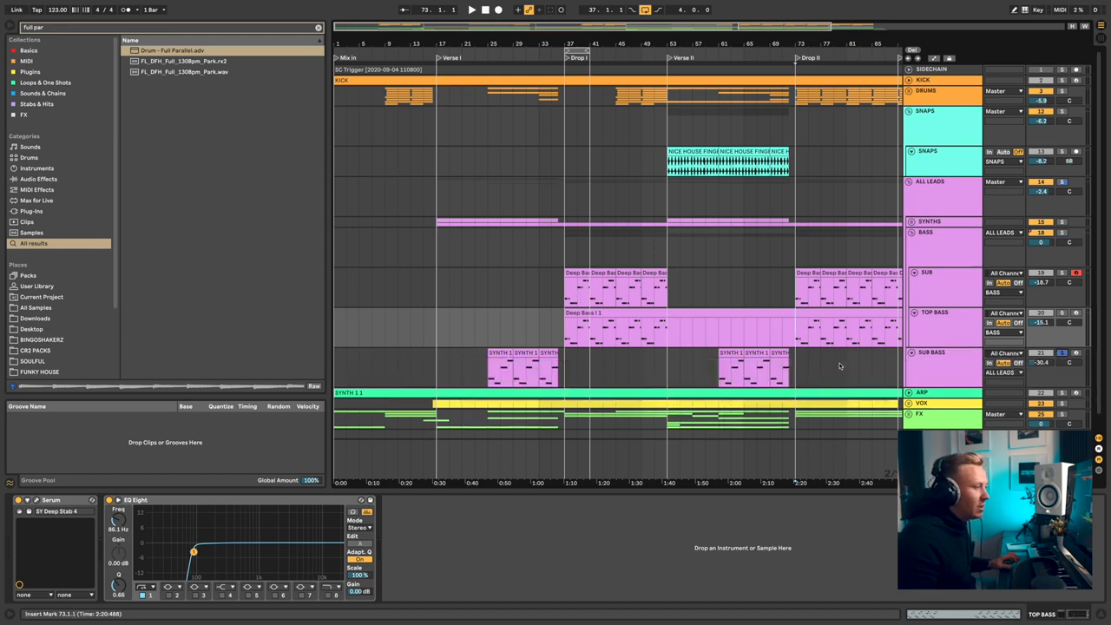
click(729, 354)
key(space)
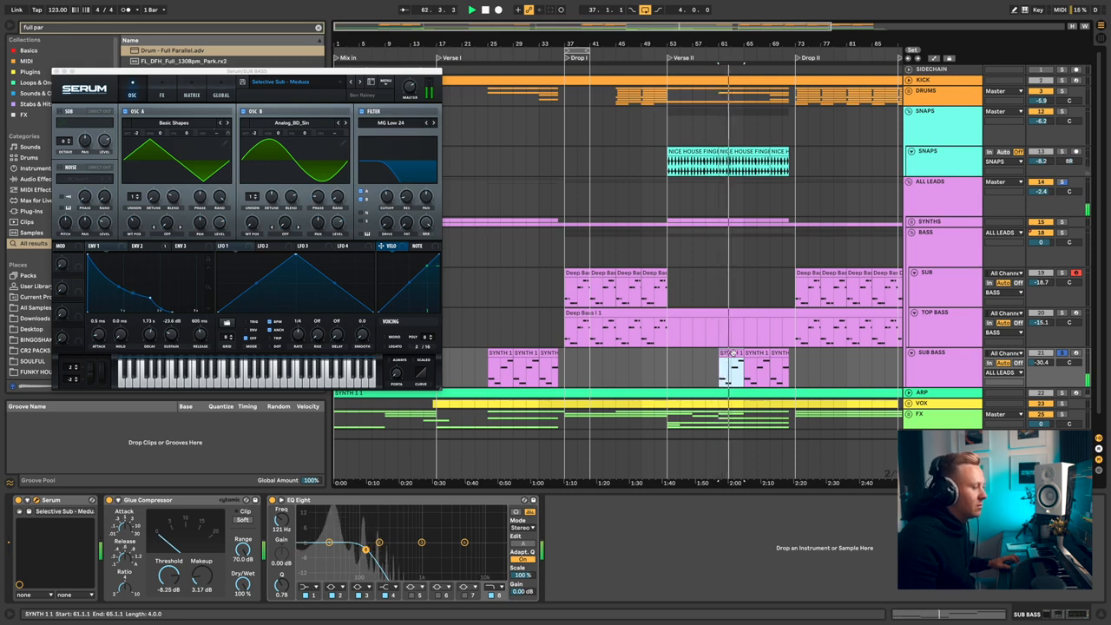
scroll(731, 364, up, 5)
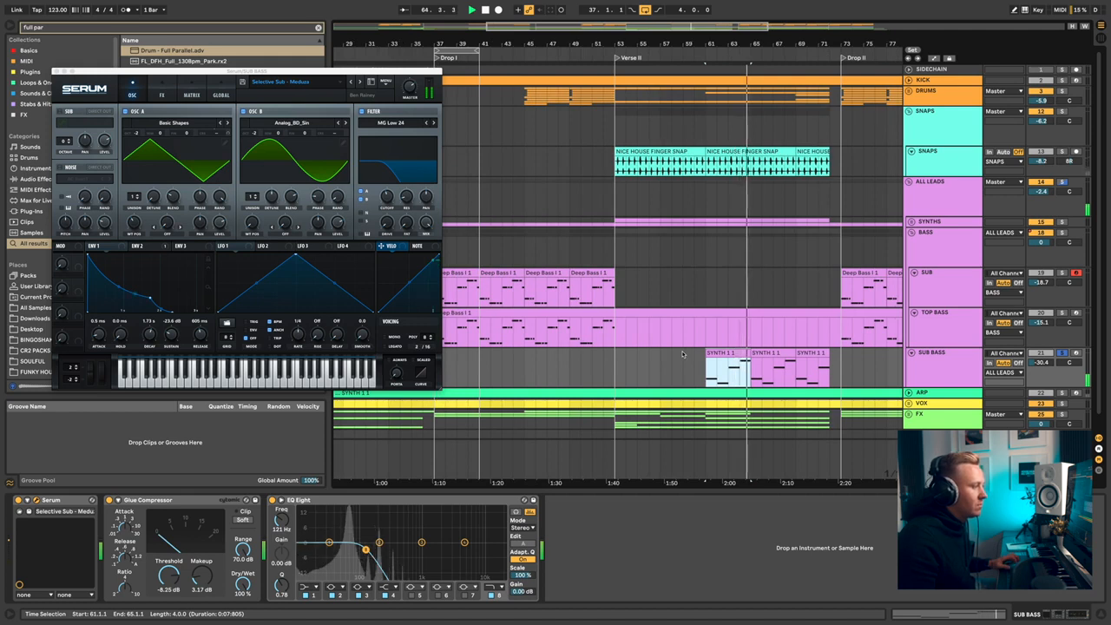
key(space)
Step: Add the SYNTHS group to the solo and play it together with SUB BASS from bar 59
super+click(1061, 223)
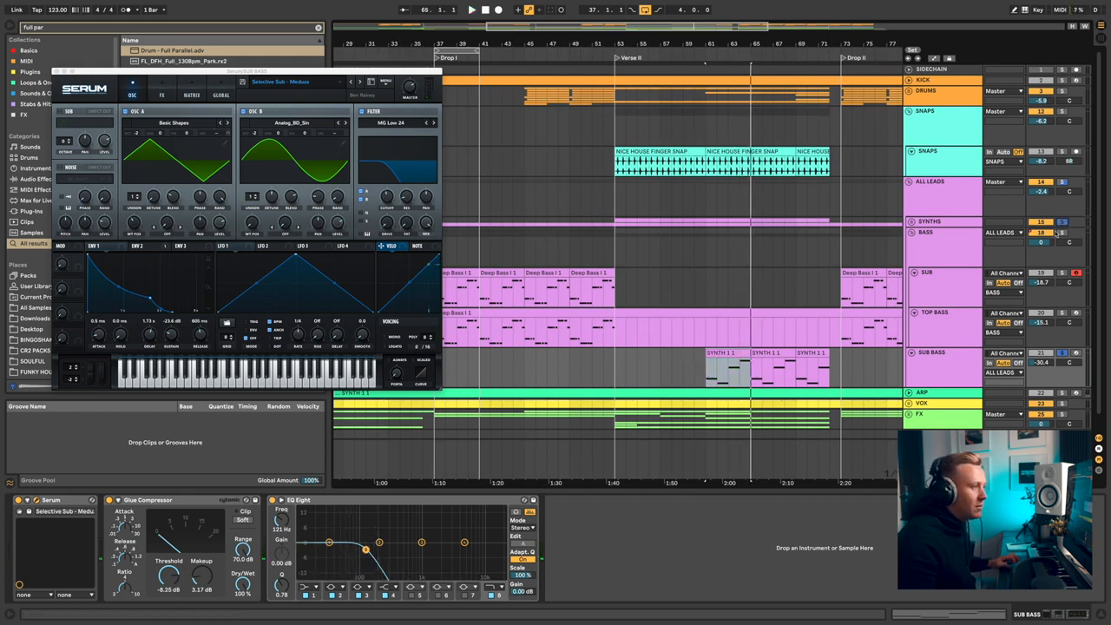
click(694, 360)
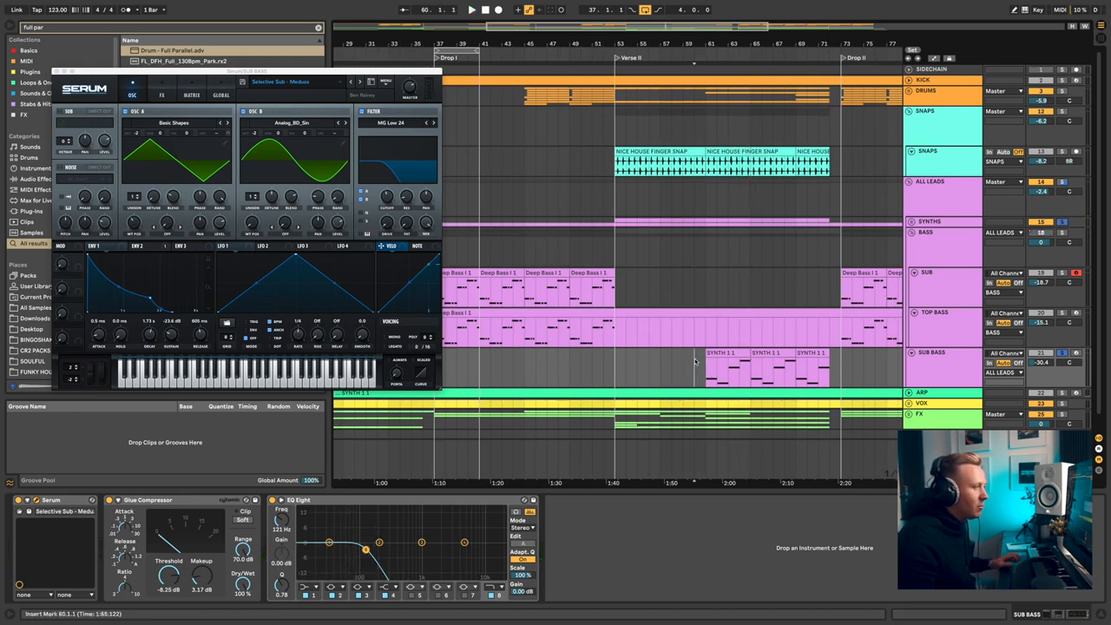
click(683, 364)
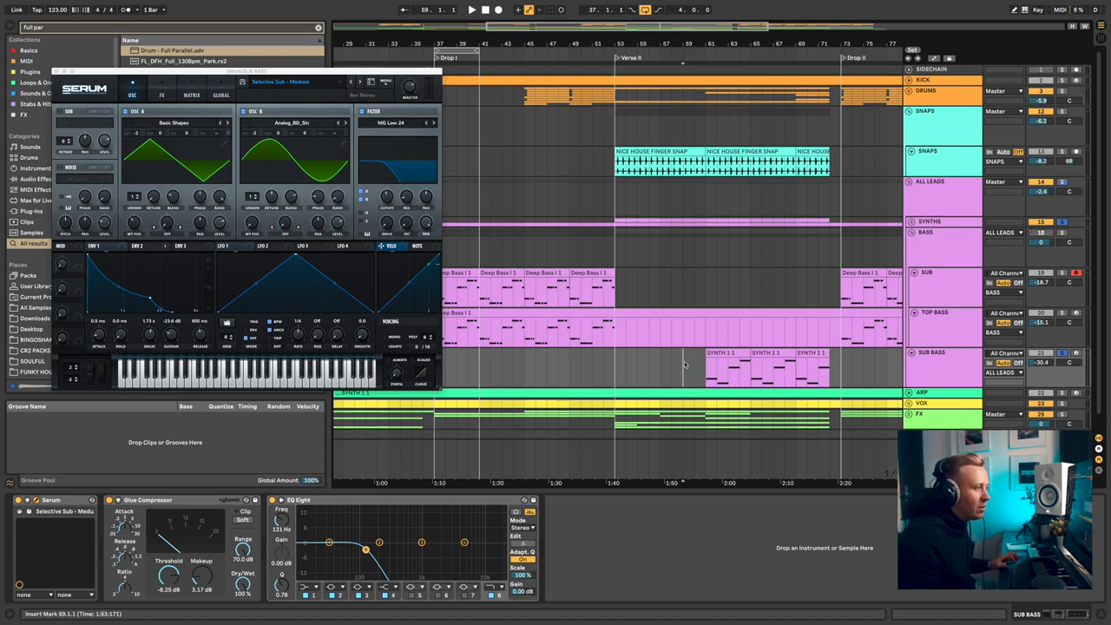
key(space)
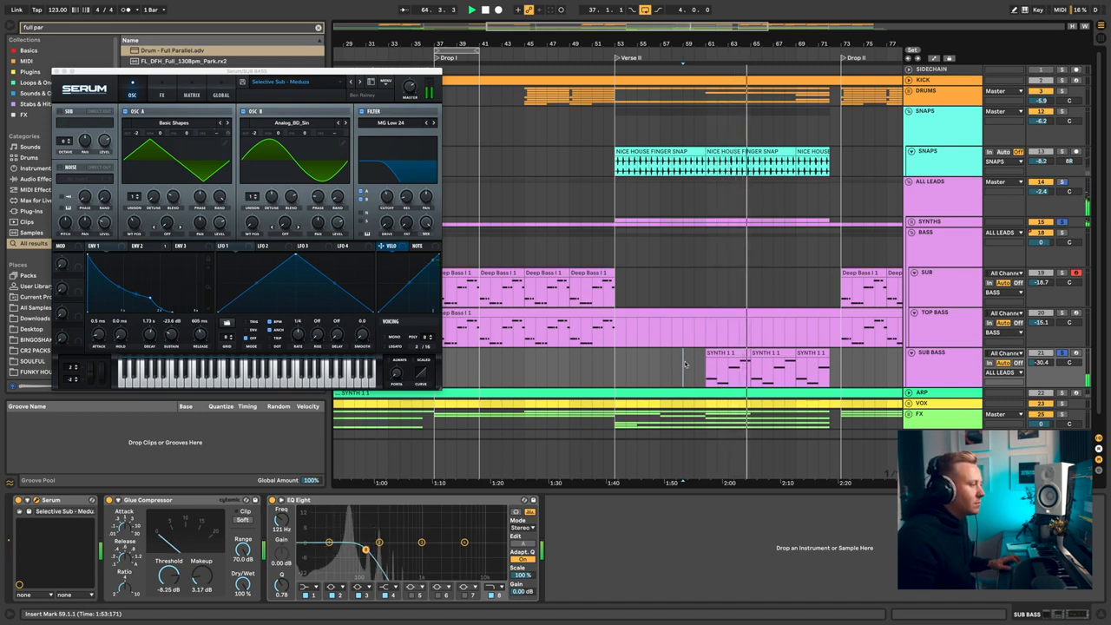
key(space)
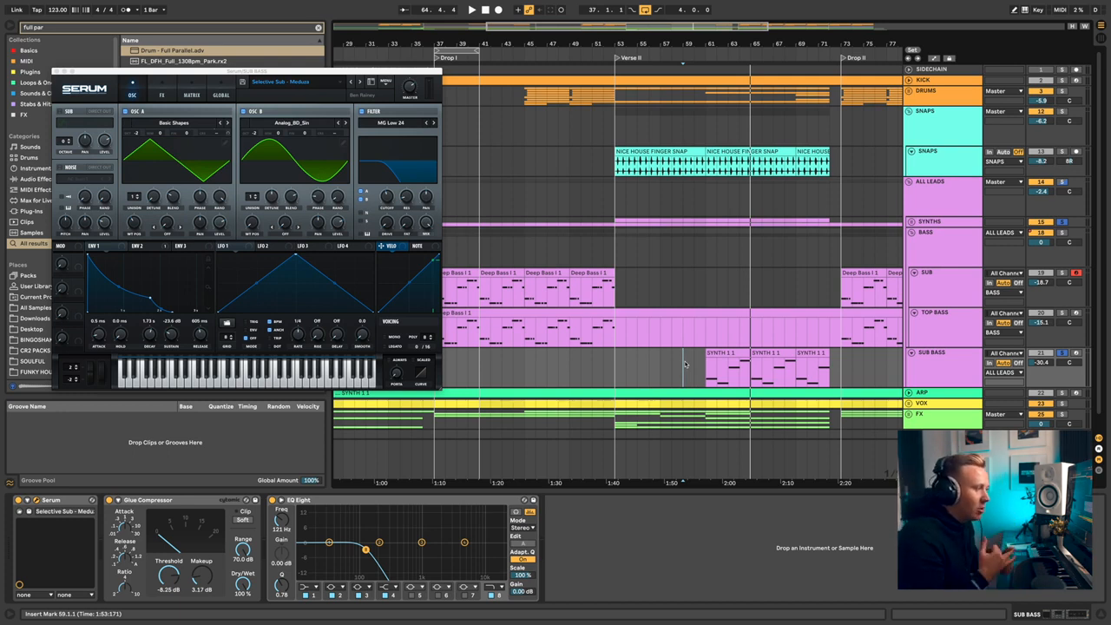
Step: Show the MIDI notes of SUB BASS's bar 61 clip, closing the Serum window and the note editor
click(725, 369)
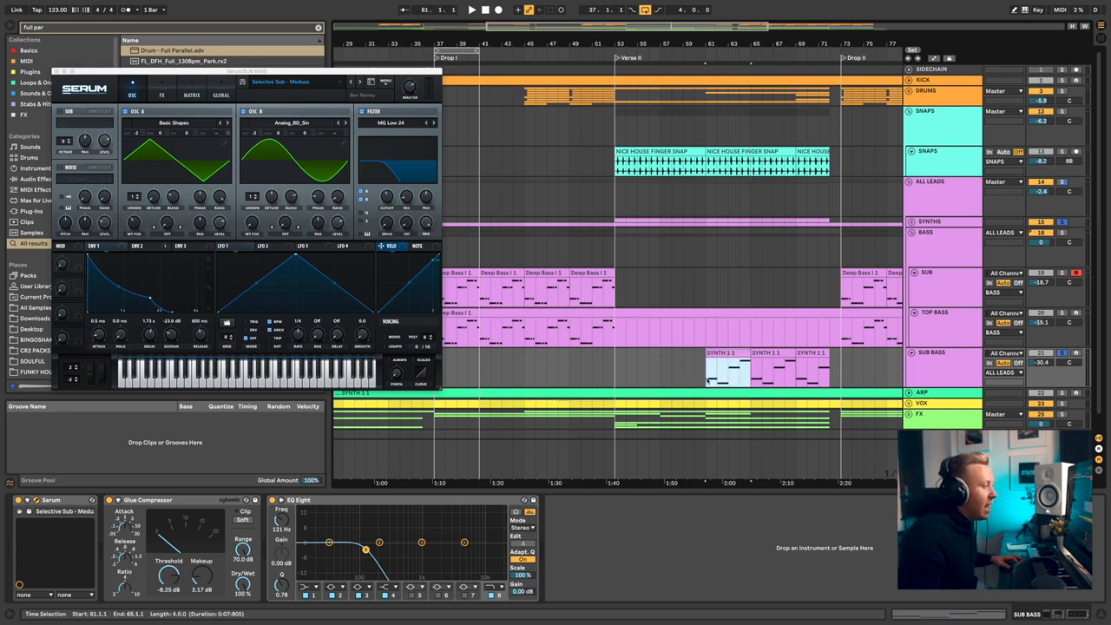
double_click(728, 360)
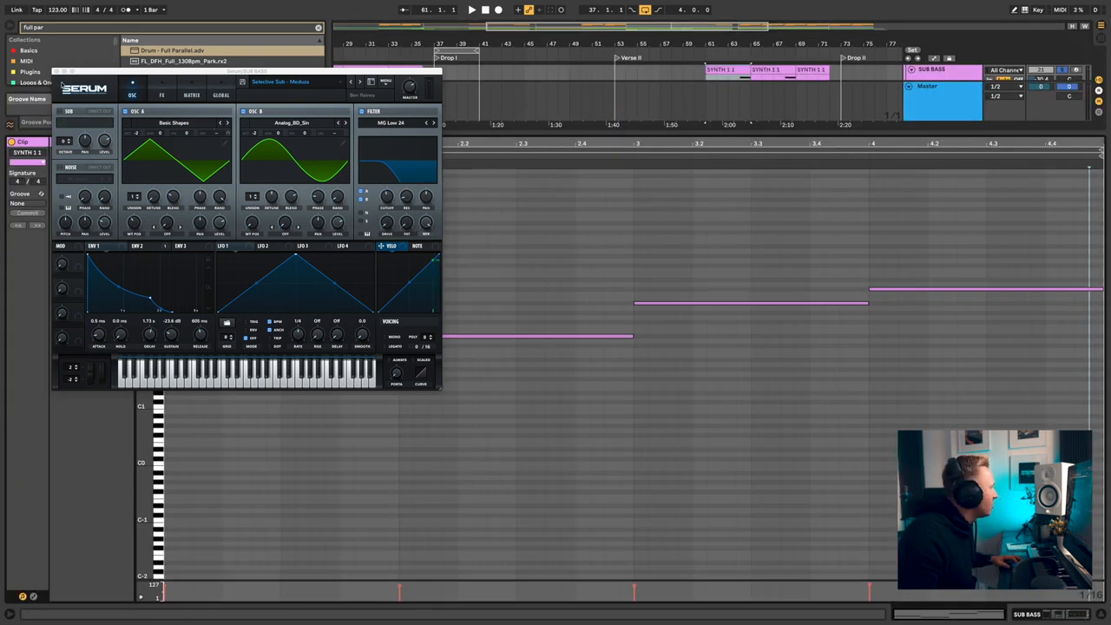
click(55, 71)
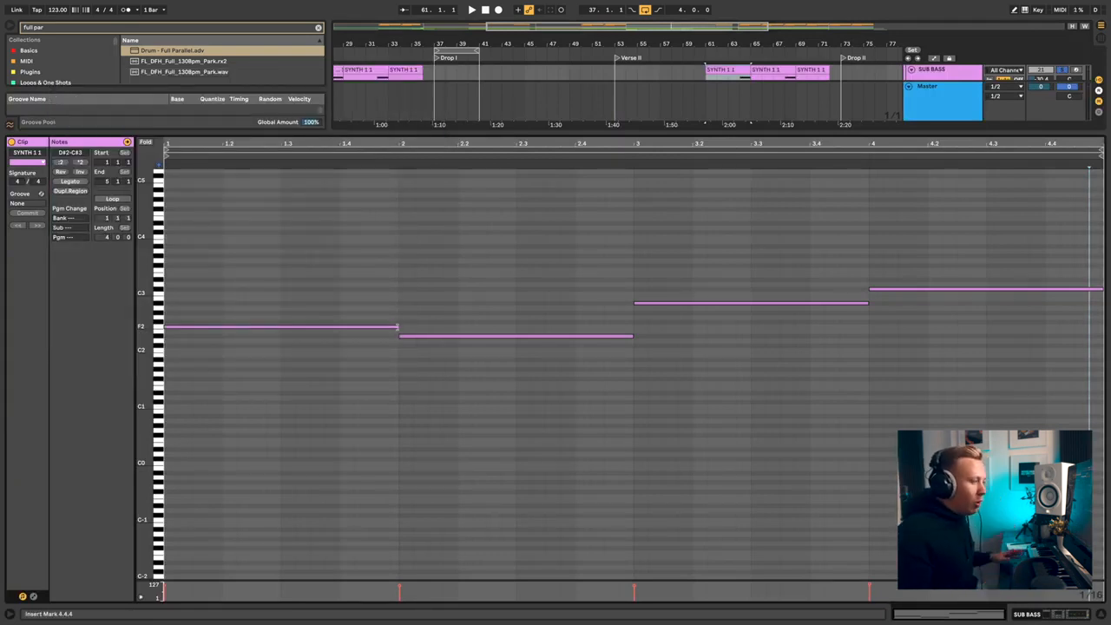
click(1101, 614)
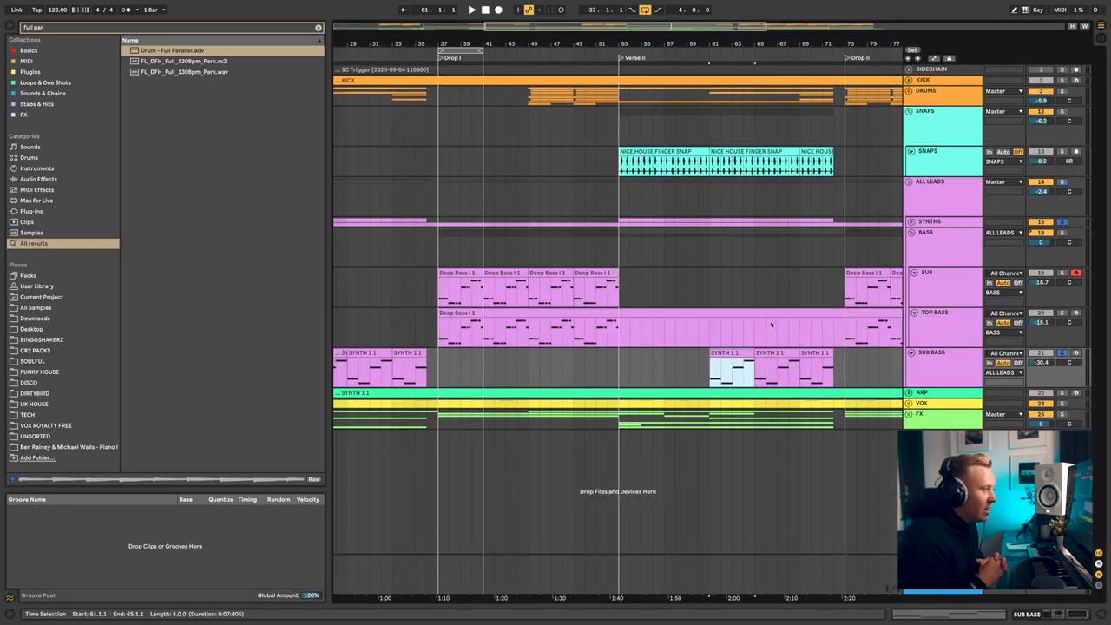
Step: Mark the empty stretch from bar 59 on SUB, and set the high-cut frequency in SUB BASS's EQ Eight to 141 Hz
drag(686, 296, 754, 300)
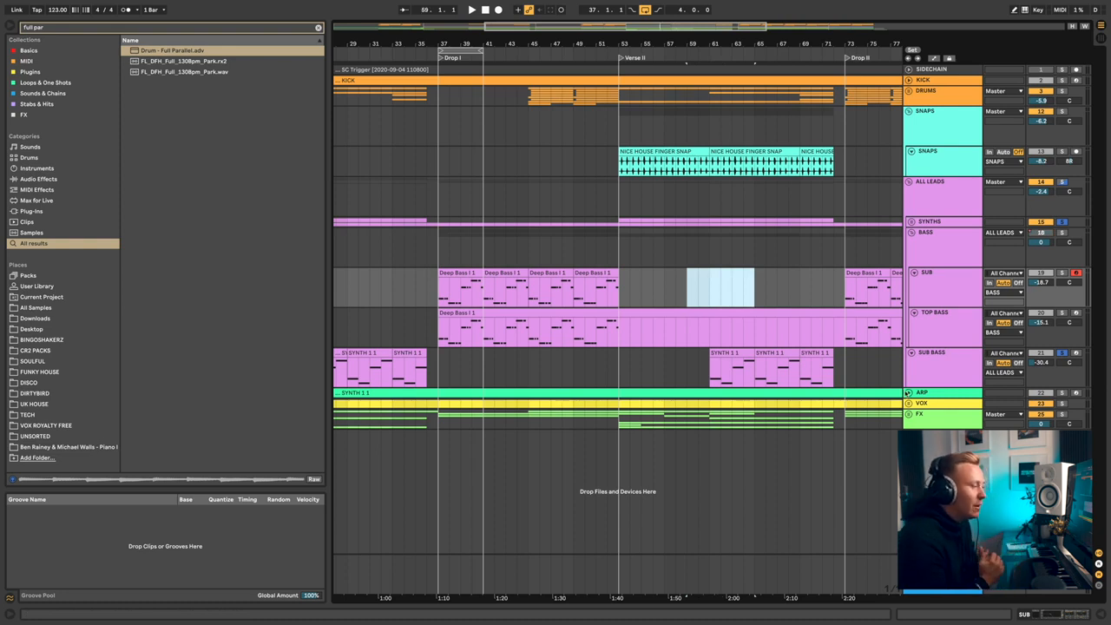
double_click(964, 359)
drag(422, 550, 370, 549)
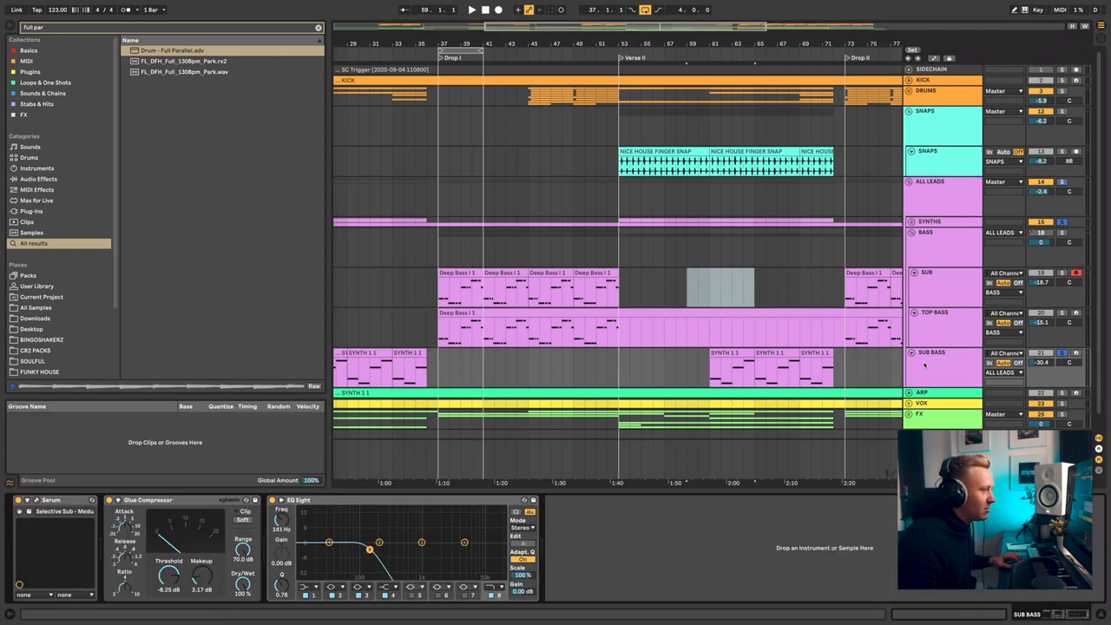
Step: Unfold ARP, loop bars 53 to 61 at the start of Verse II, and play the track soloed
click(950, 365)
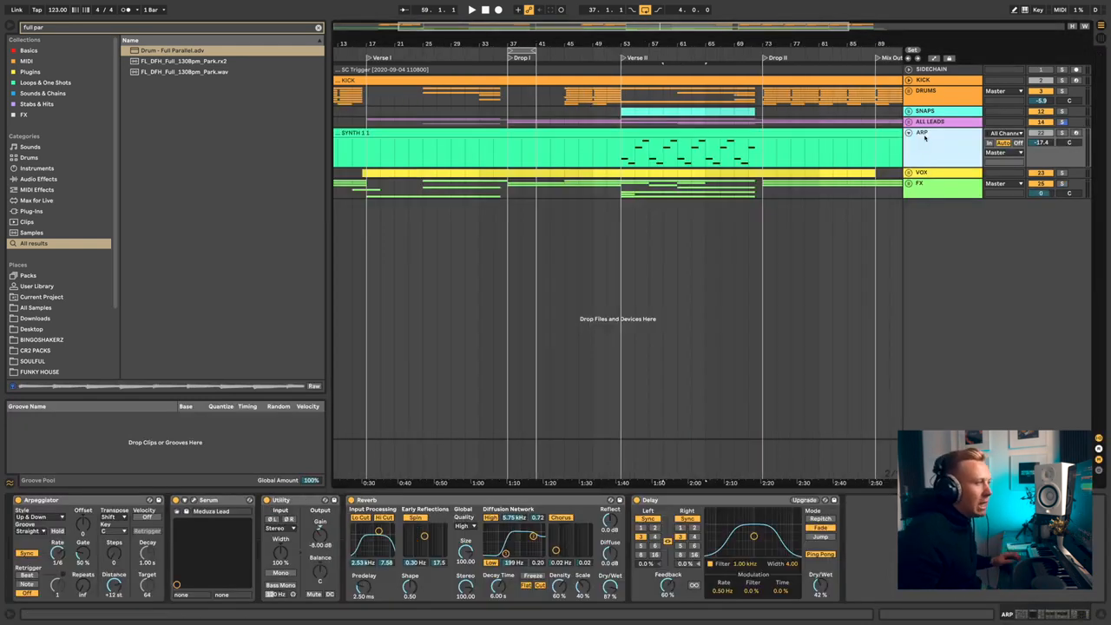
drag(622, 152, 681, 154)
key(ctrl+l)
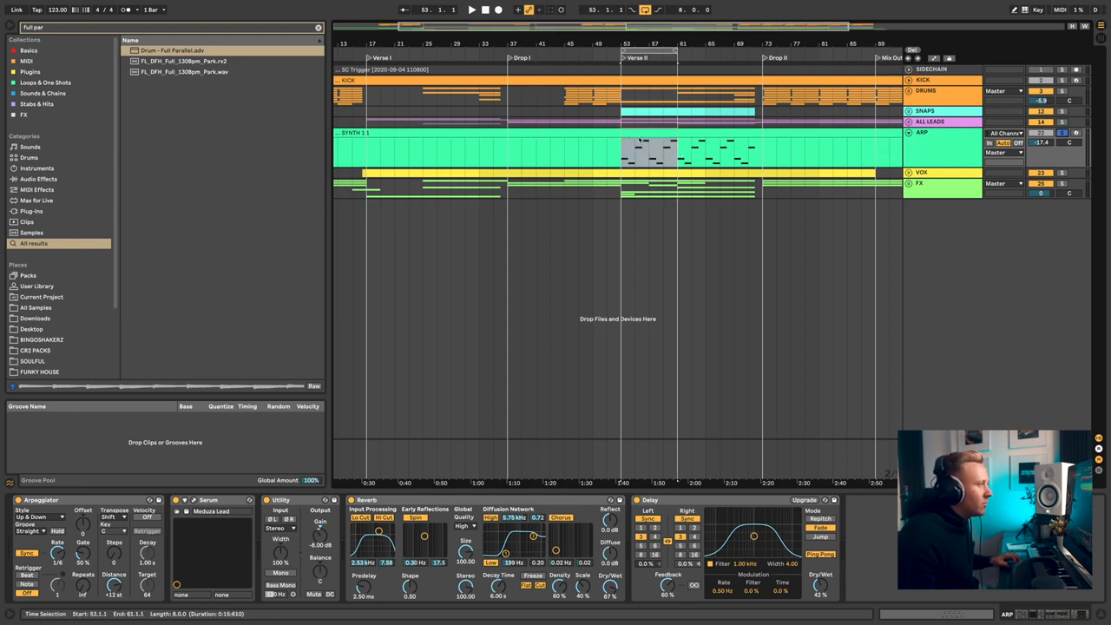
key(s)
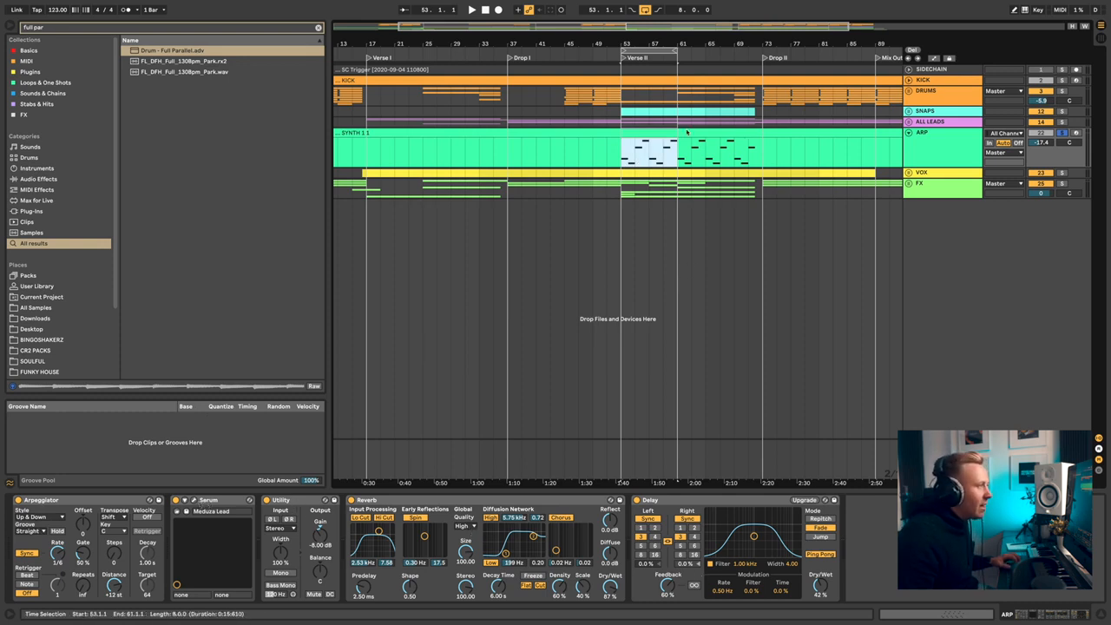
key(space)
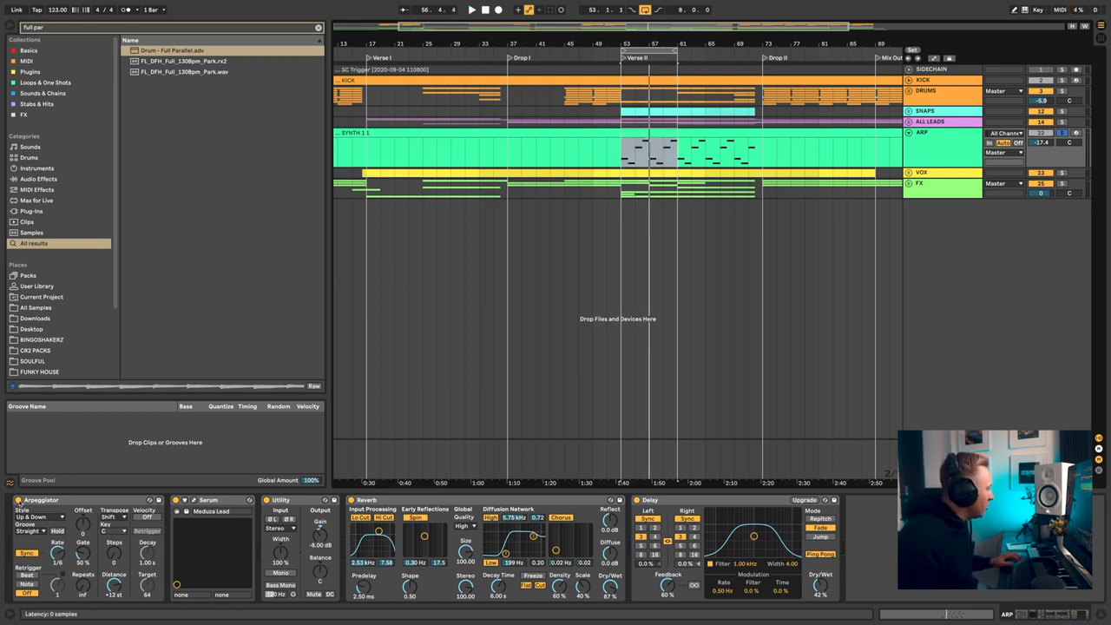
Step: Play ARP from bar 53 with its Arpeggiator bypassed, and turn the Arpeggiator back on
click(19, 500)
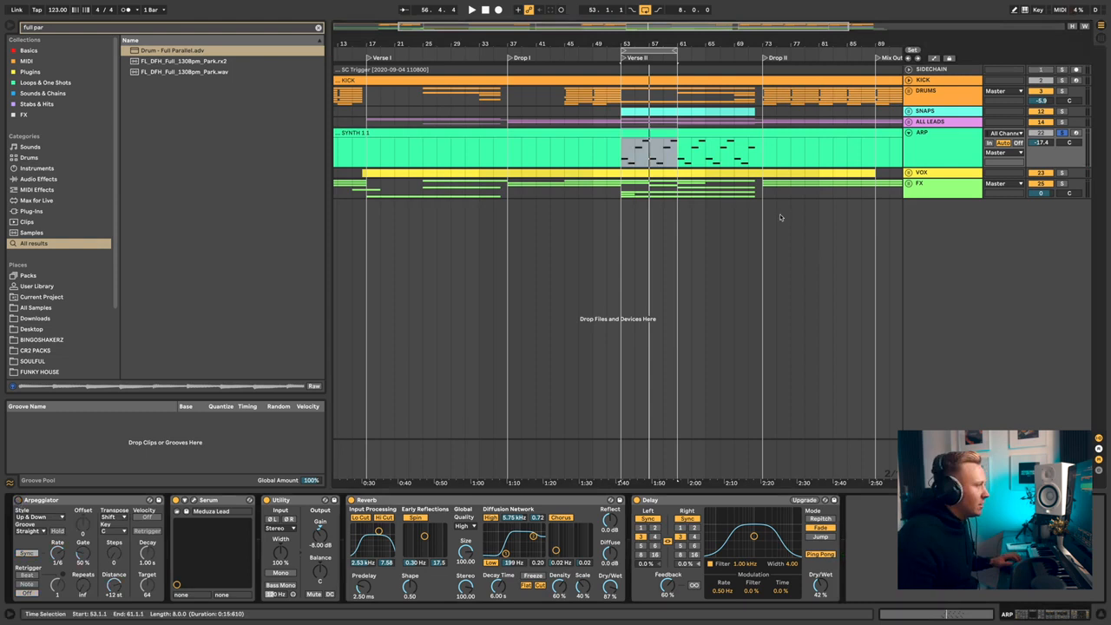
click(622, 163)
key(space)
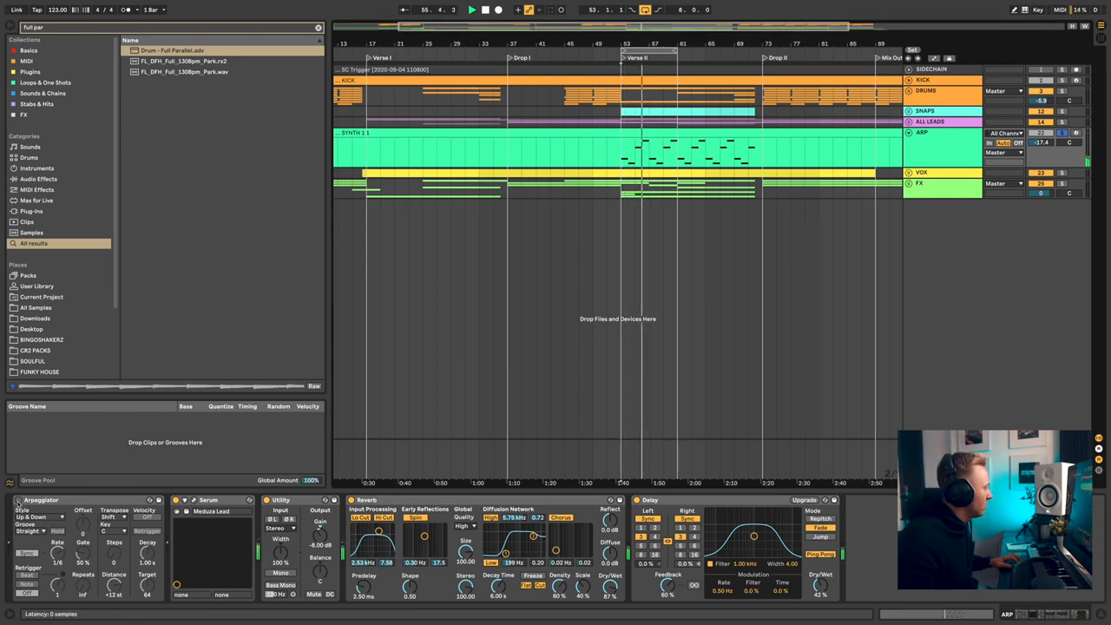
click(17, 500)
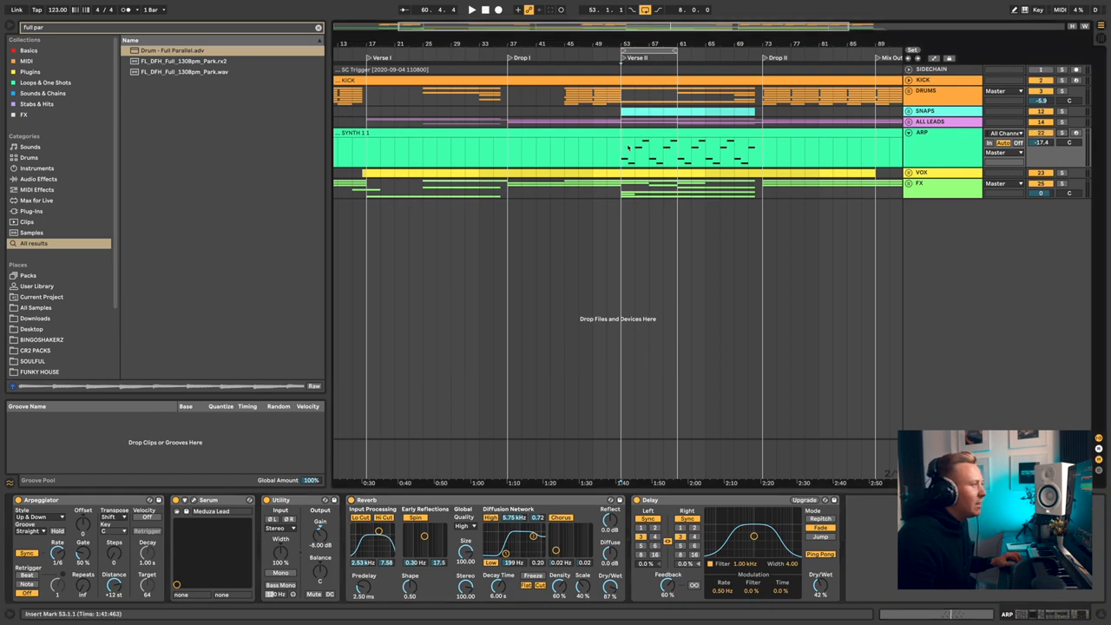
Step: Loop all of Verse II from bar 53 to 73 and play ARP within the full mix
drag(631, 135, 760, 149)
key(space)
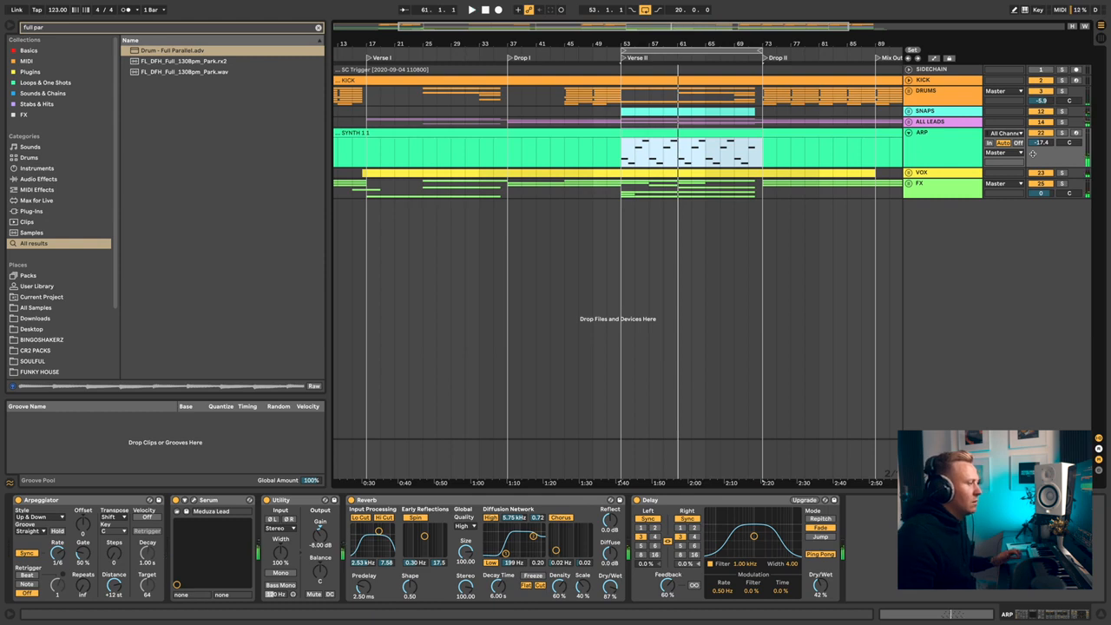
Step: Unfold the VOX group and examine its effects chain, including the Compressors, Limiter, Reverb and EQ Eight
click(934, 144)
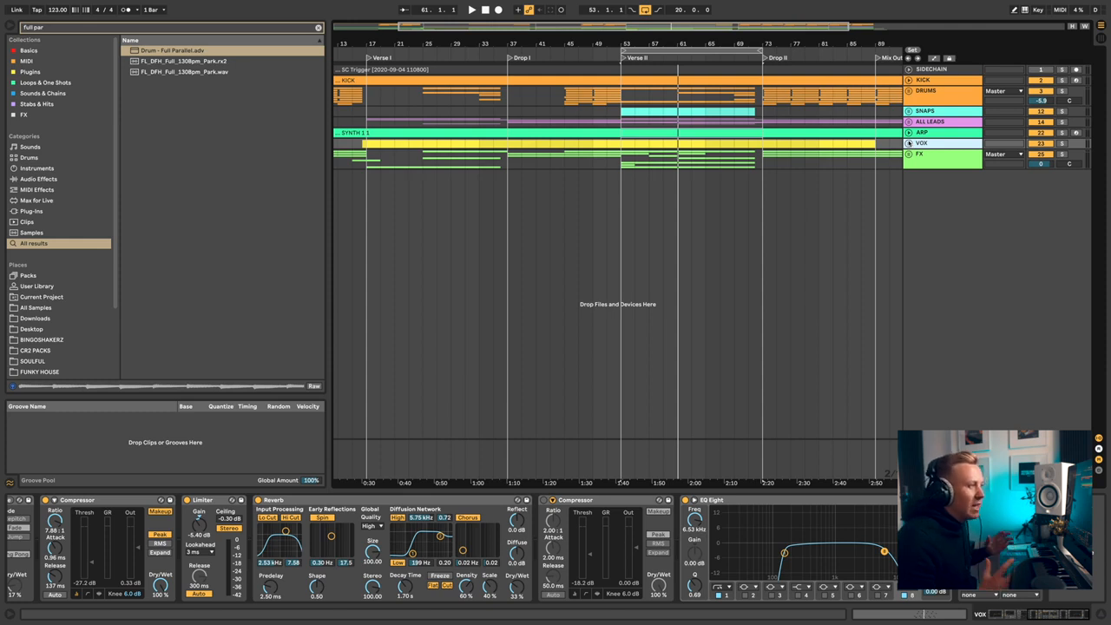
click(908, 144)
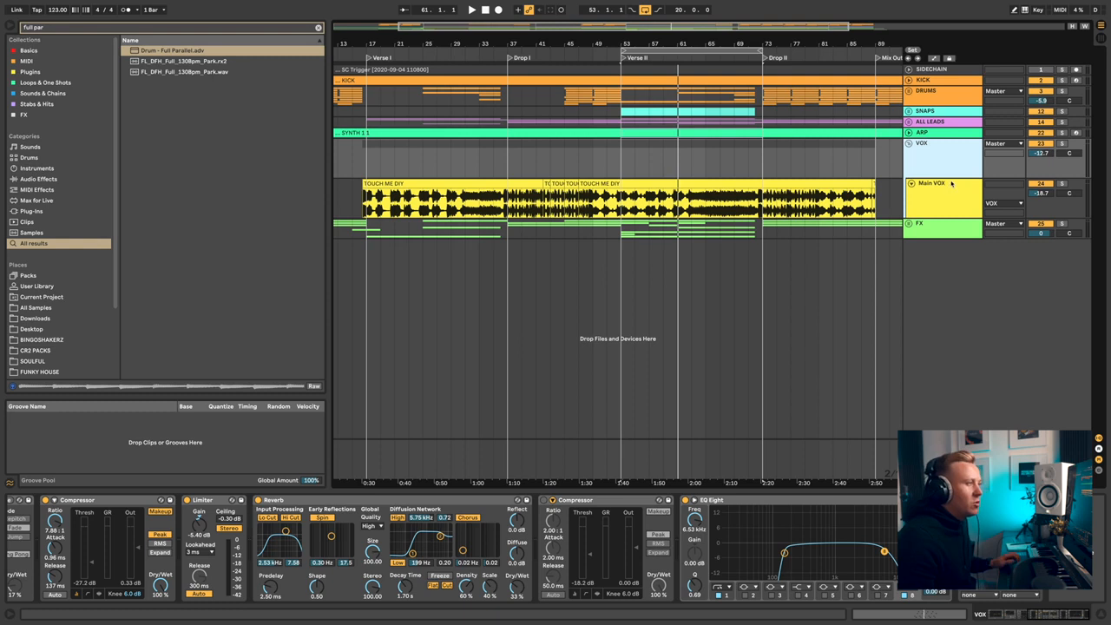
double_click(947, 162)
scroll(355, 508, left, 4)
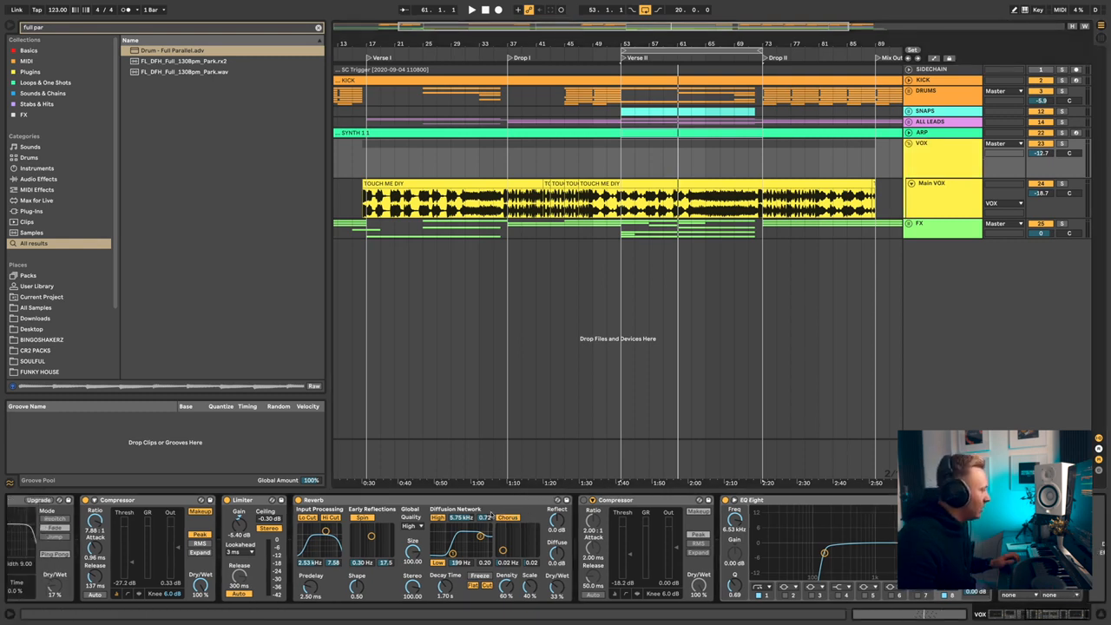
scroll(361, 492, right, 5)
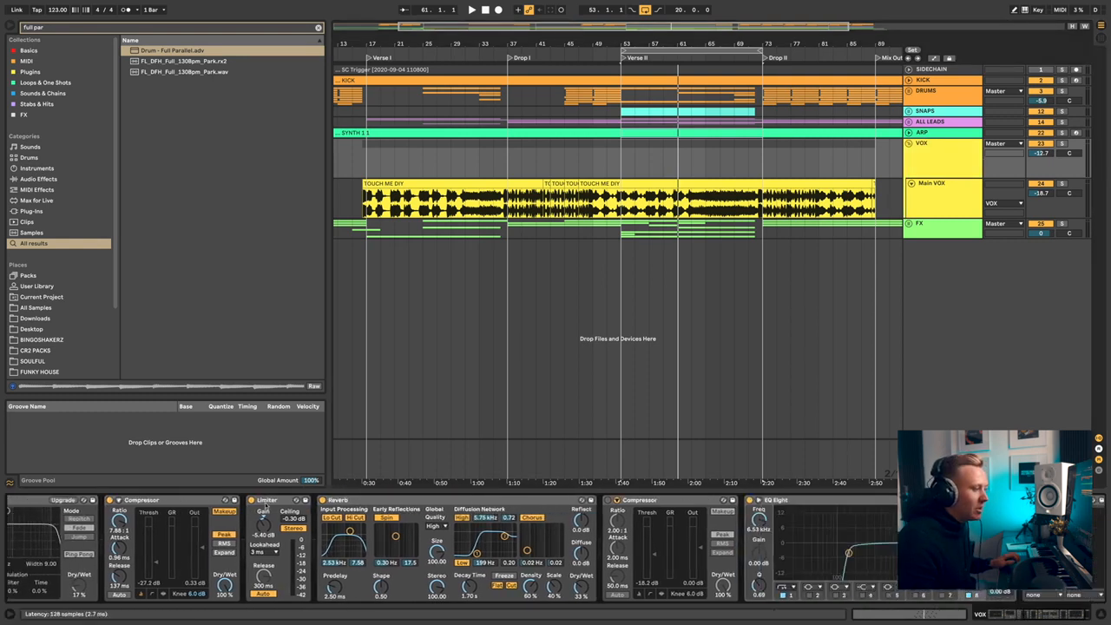
scroll(673, 536, left, 3)
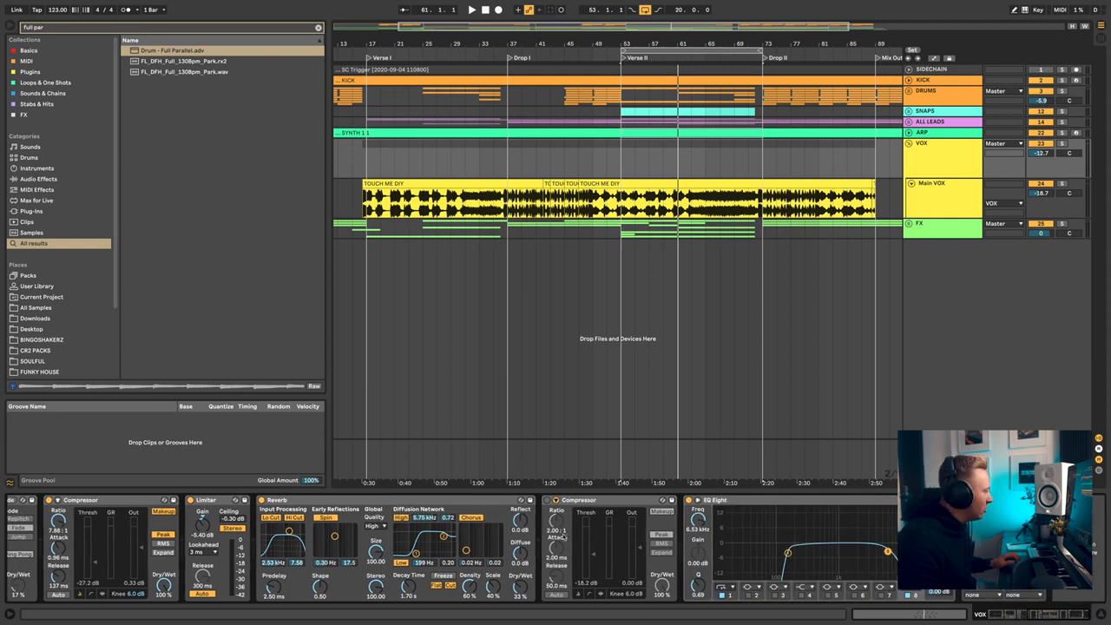
click(931, 204)
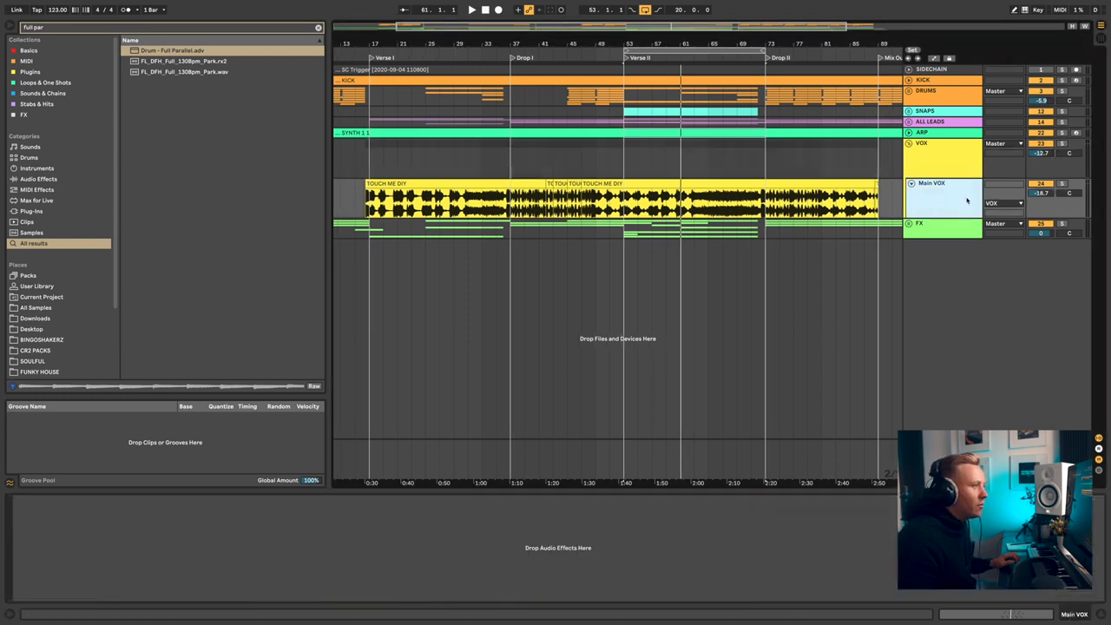
click(947, 175)
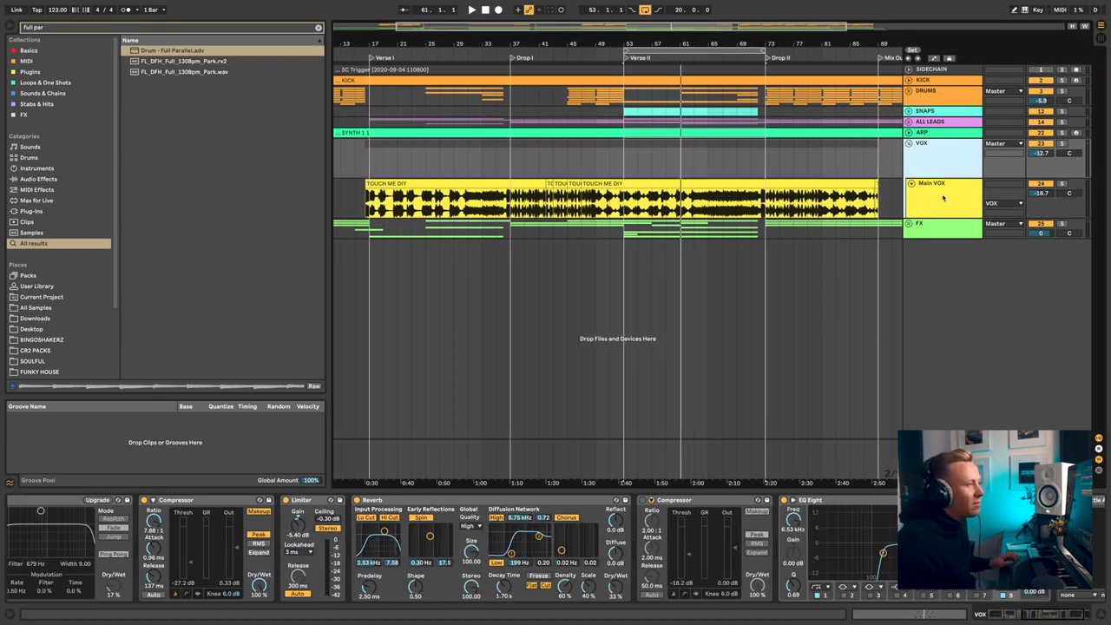
Step: Solo Main VOX and extend the start of the first TOUCH ME DIY clip back to bar 15
click(1063, 184)
scroll(542, 208, down, 3)
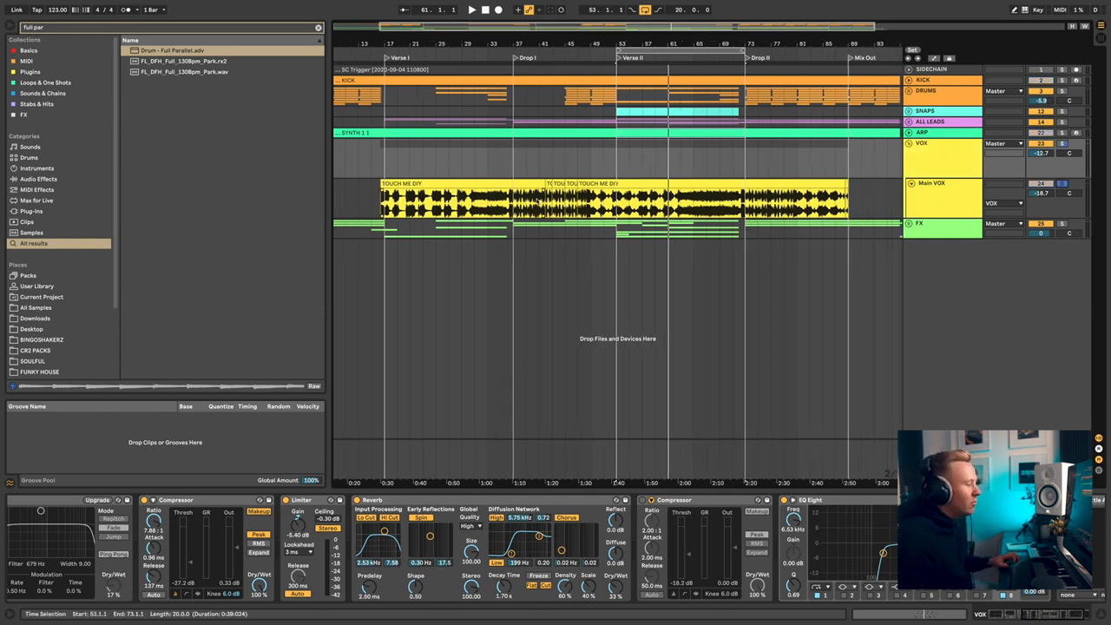
scroll(540, 199, down, 2)
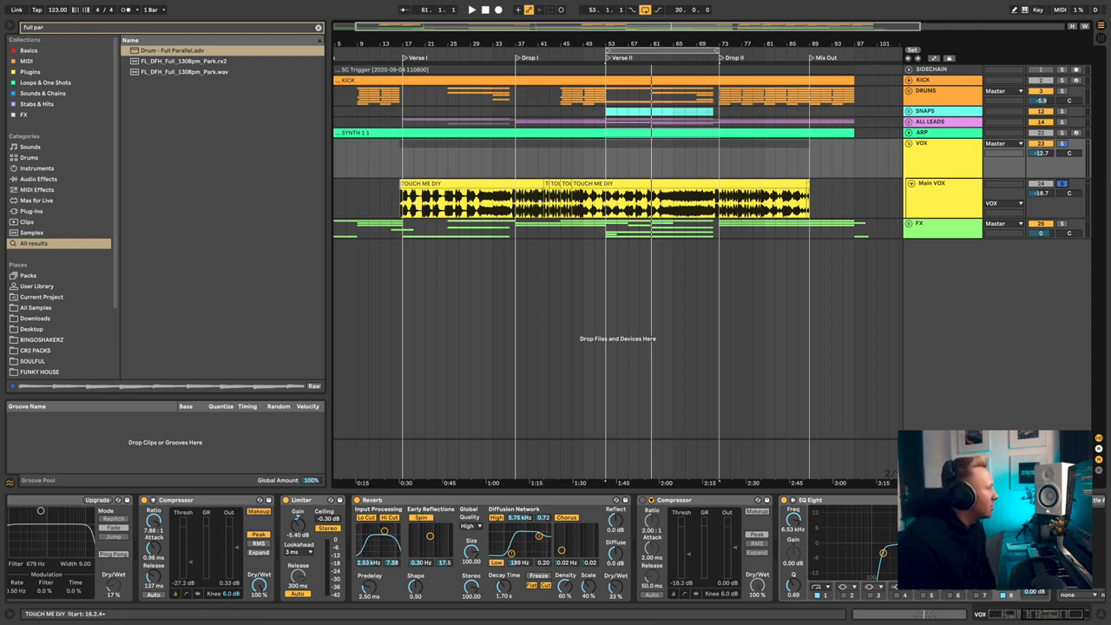
drag(401, 185, 391, 185)
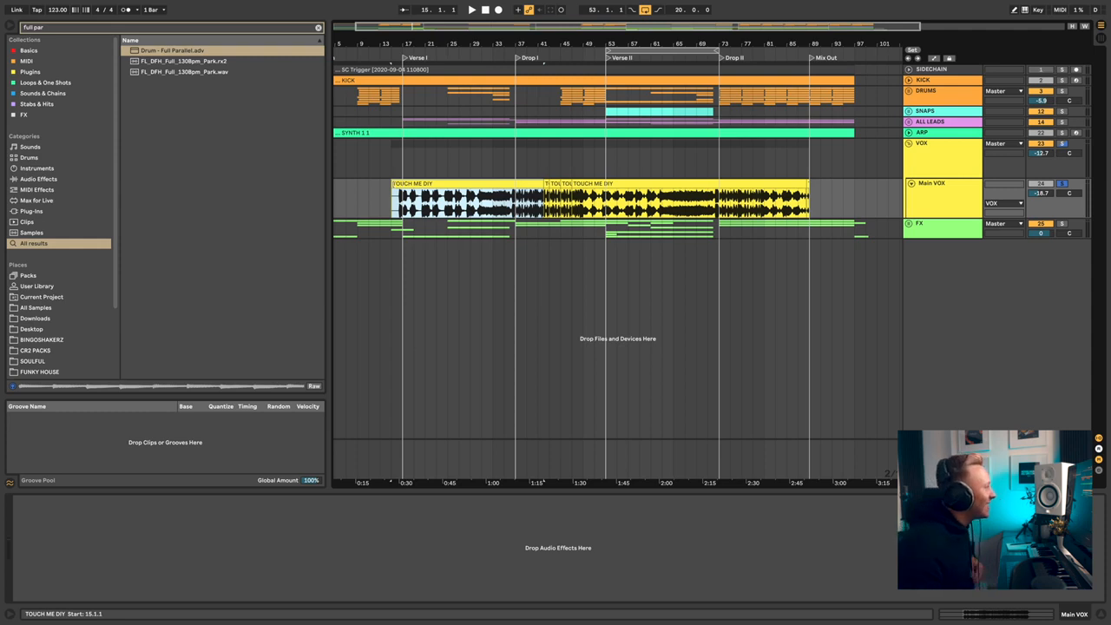
Step: Select the first TOUCH ME DIY clip, and place the insert marker on Main VOX at the start of Verse I, bar 17
scroll(397, 201, up, 5)
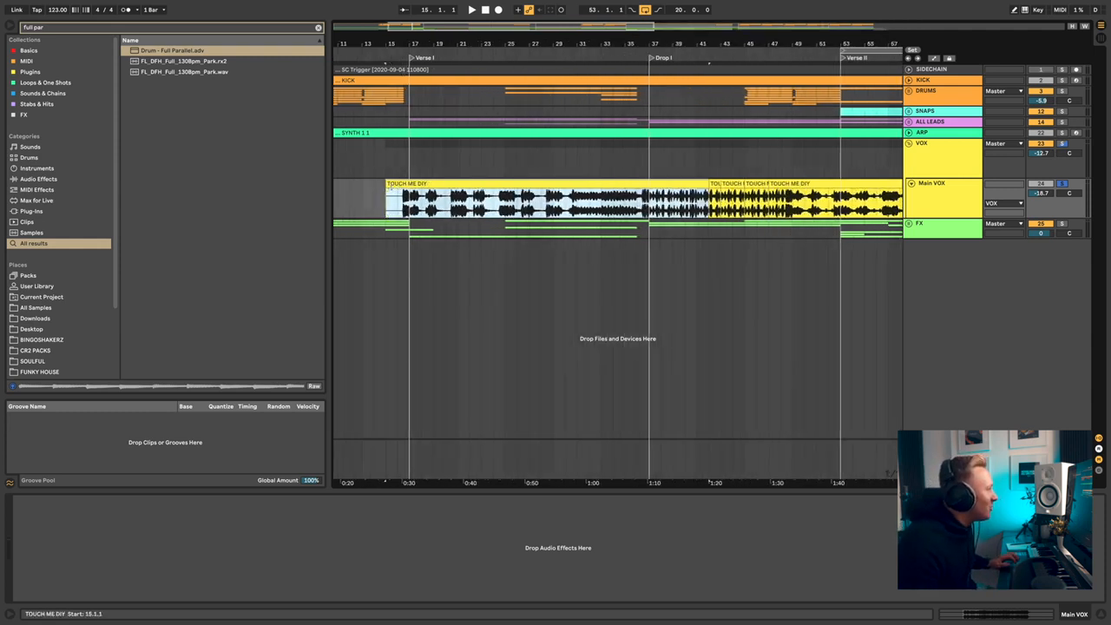
click(399, 189)
click(392, 185)
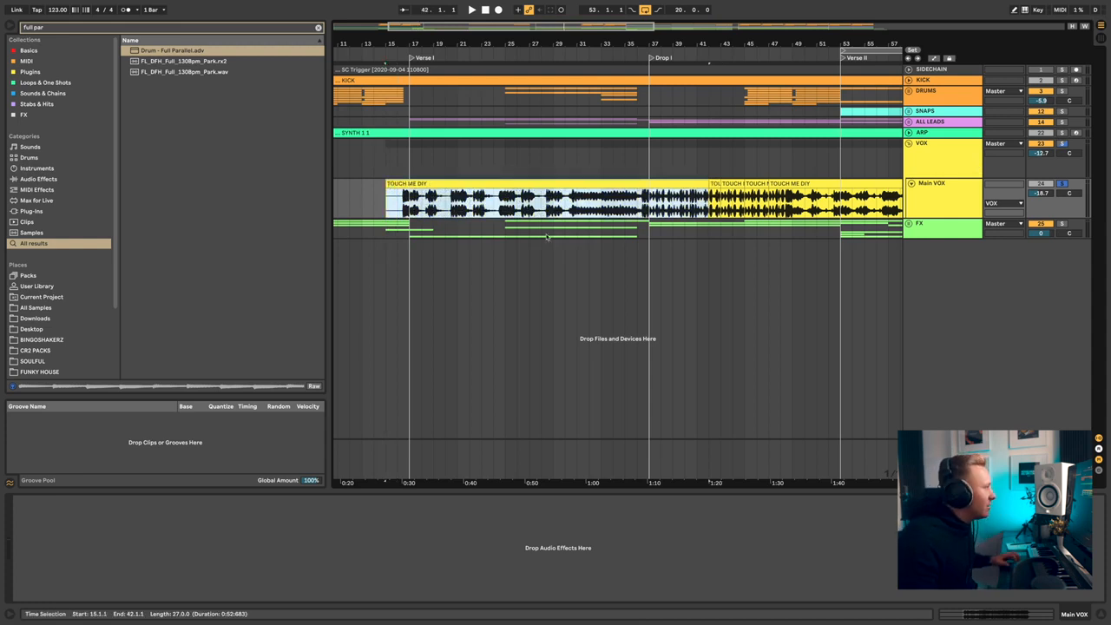
click(410, 208)
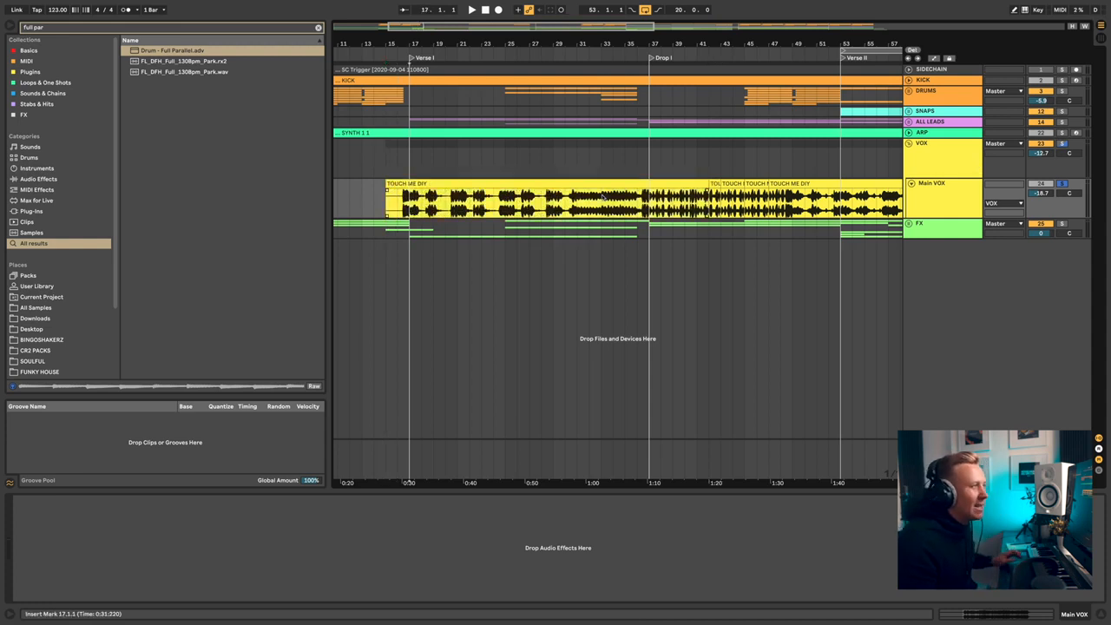
Step: Play Main VOX from the start of Drop I, bar 37, and examine the VOX group's Saturator, Delay, Compressors, Reverb and EQ Eight
scroll(561, 221, down, 5)
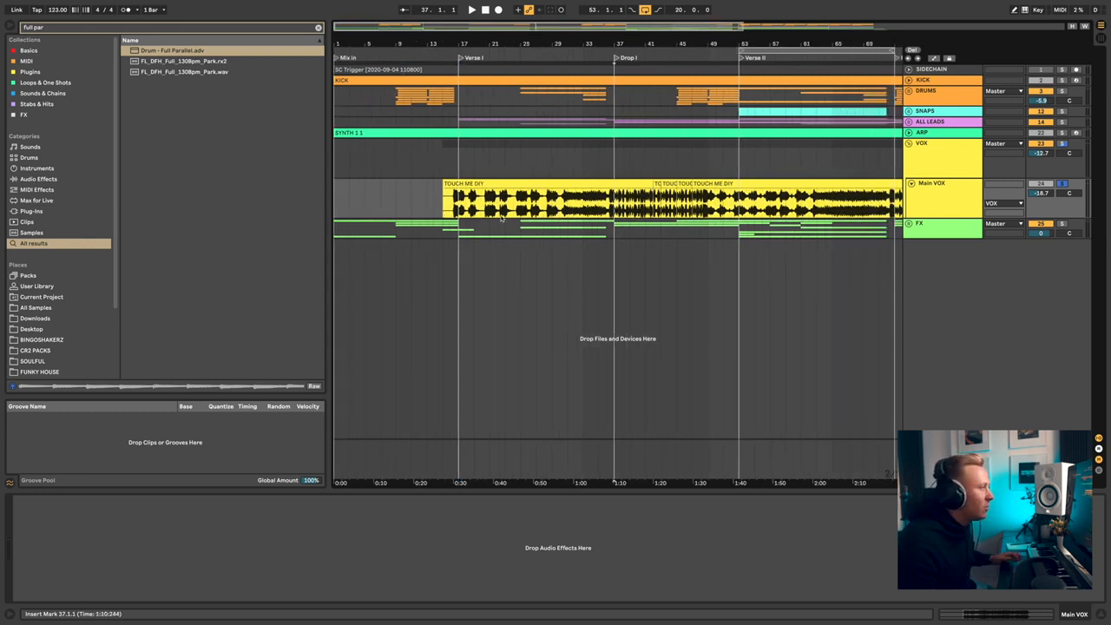
key(space)
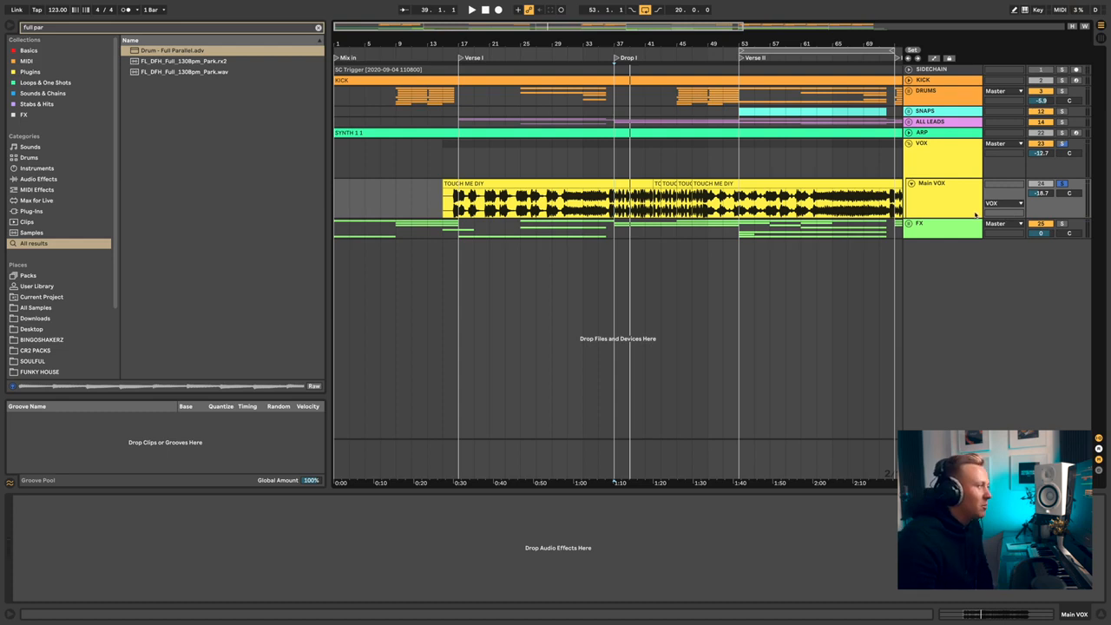
click(958, 164)
scroll(691, 501, up, 6)
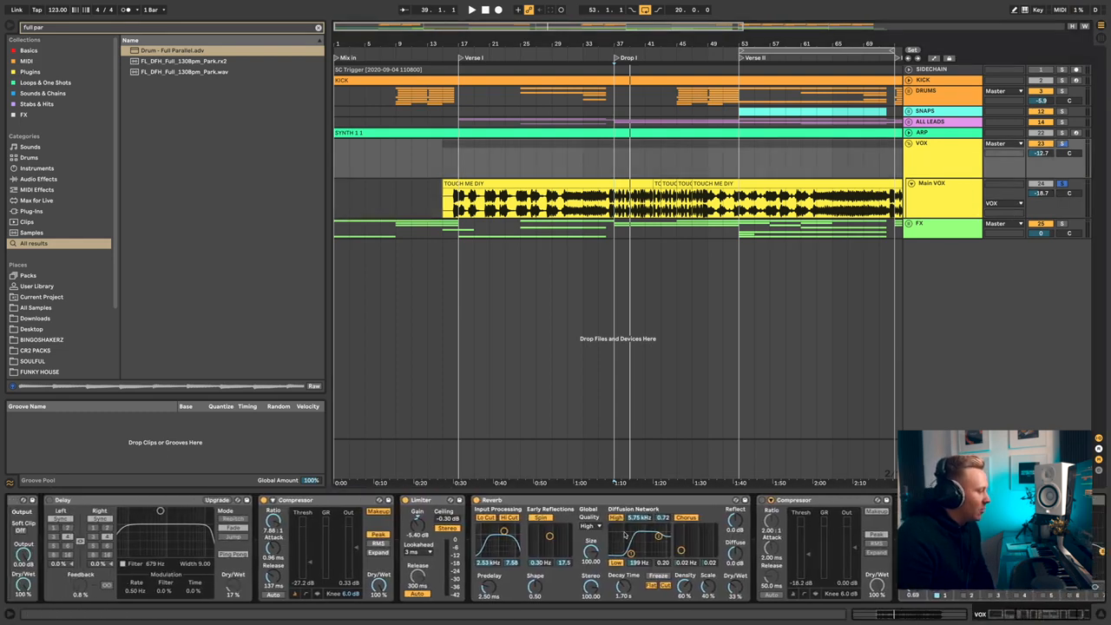
scroll(653, 535, left, 1)
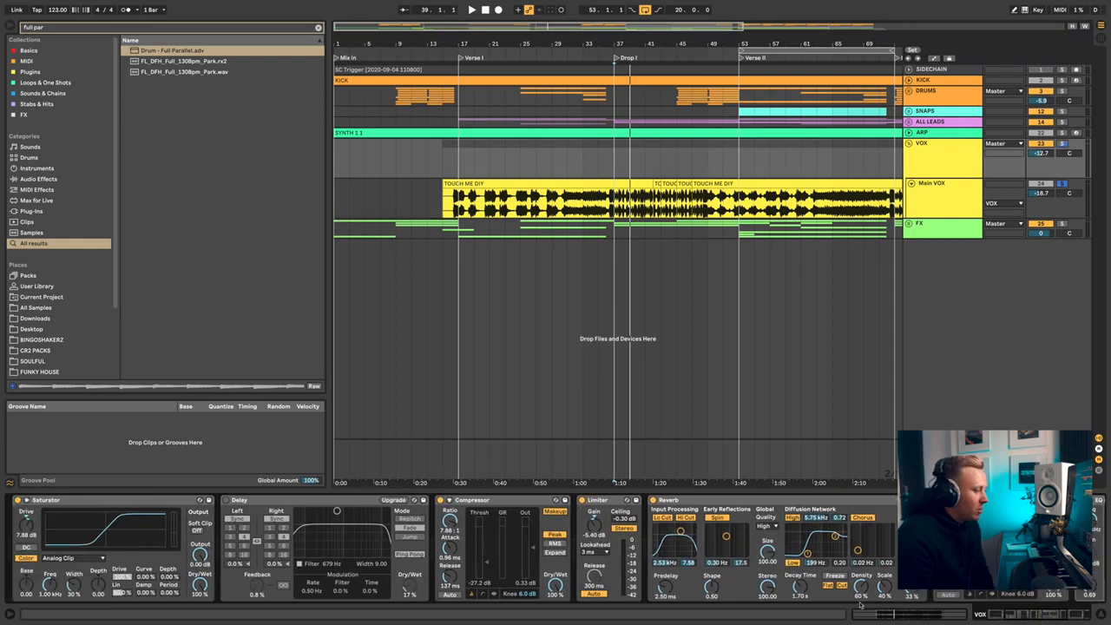
scroll(362, 534, left, 1)
scroll(152, 540, left, 8)
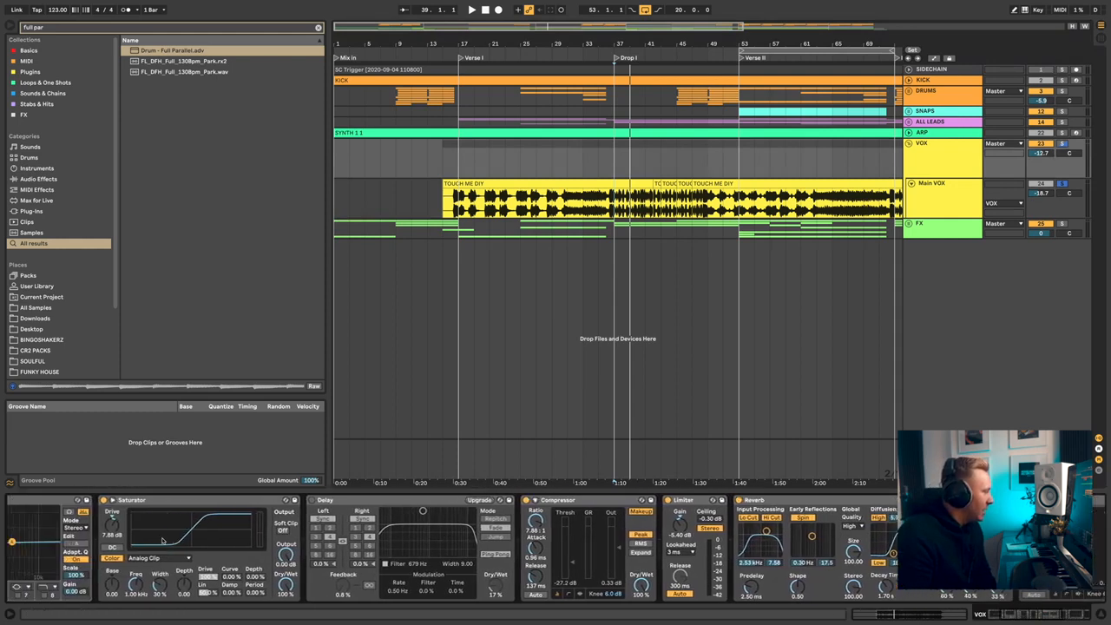
scroll(454, 568, right, 20)
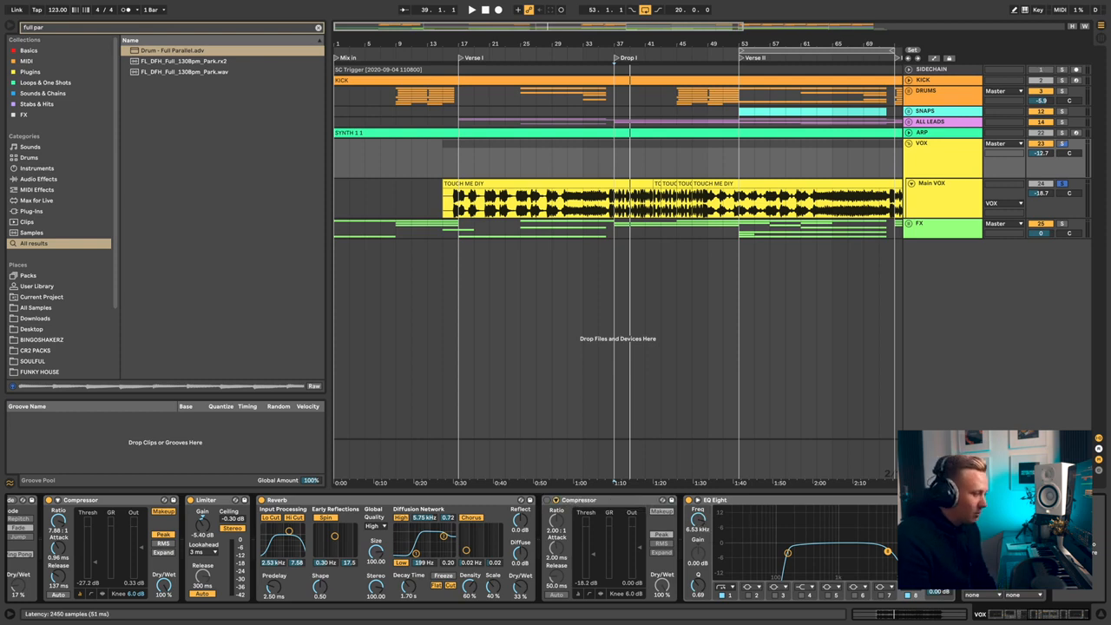
Step: Turn off the solo on Main VOX and fold the VOX group
click(1063, 184)
click(960, 158)
key(super+a)
click(909, 144)
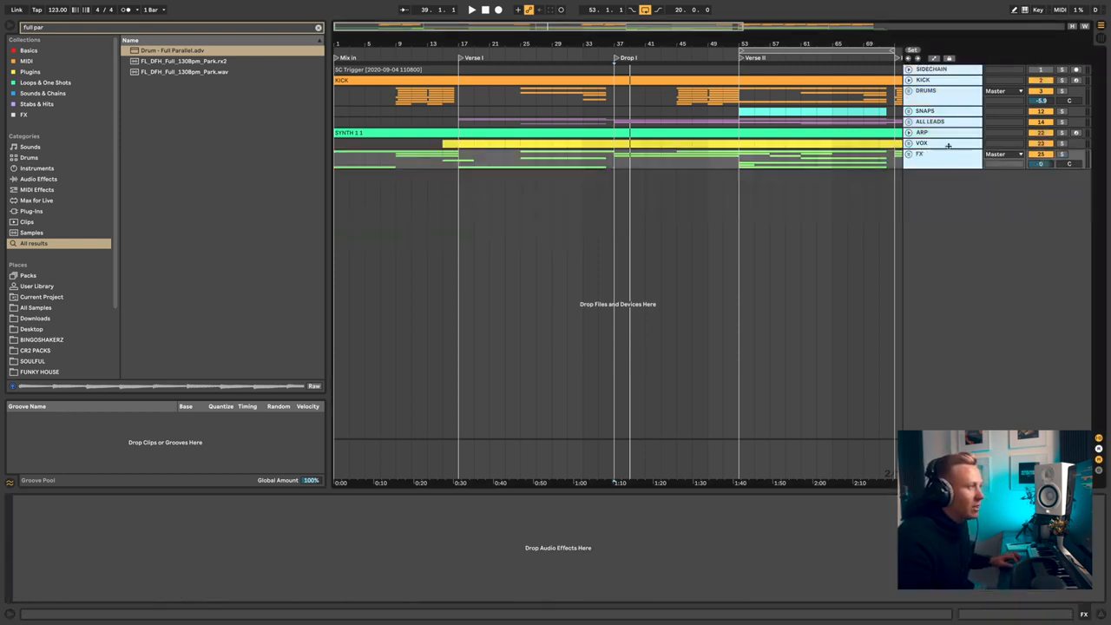
Step: Unfold the FX group to show its individual tracks
click(946, 145)
click(937, 162)
click(908, 154)
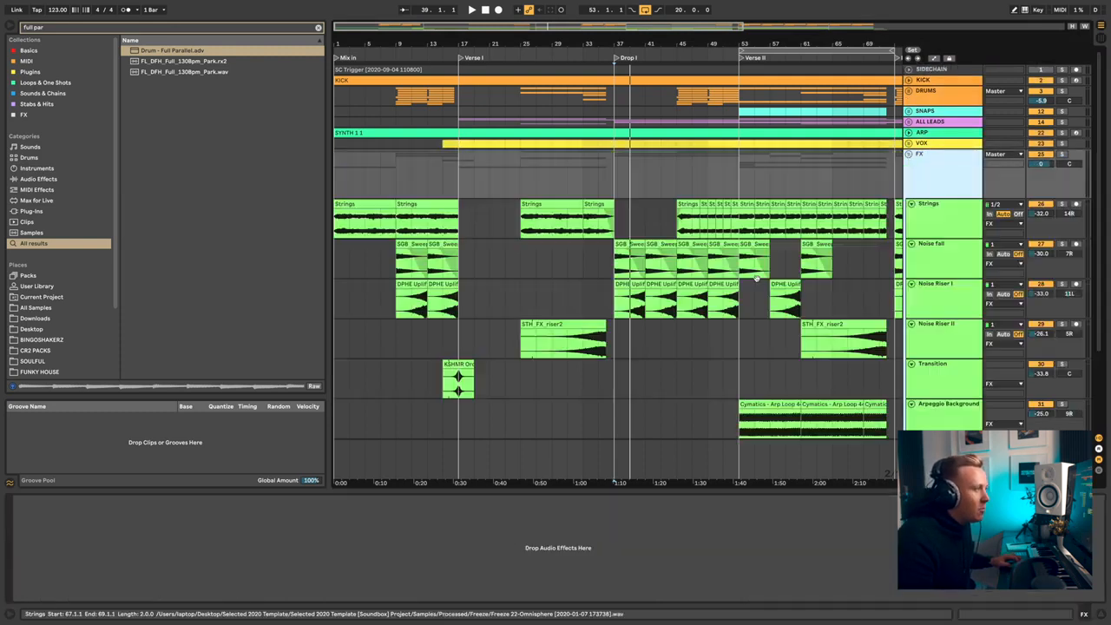
Step: Solo the Strings track and play it from the start of Verse II, bar 53
scroll(738, 259, down, 1)
scroll(738, 259, down, 2)
click(663, 165)
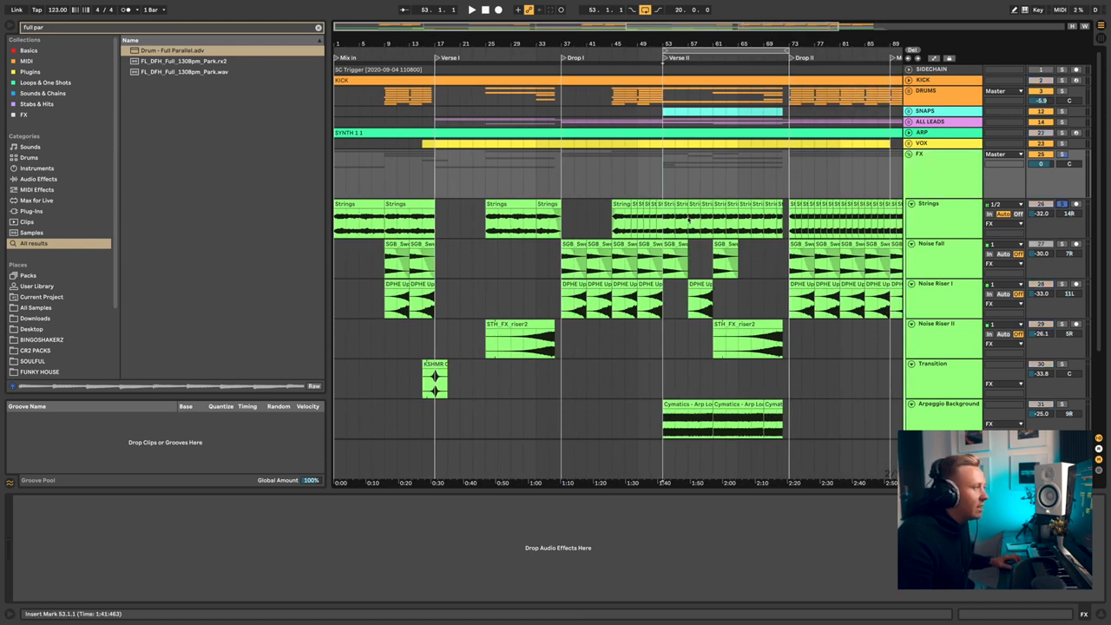
click(667, 216)
key(space)
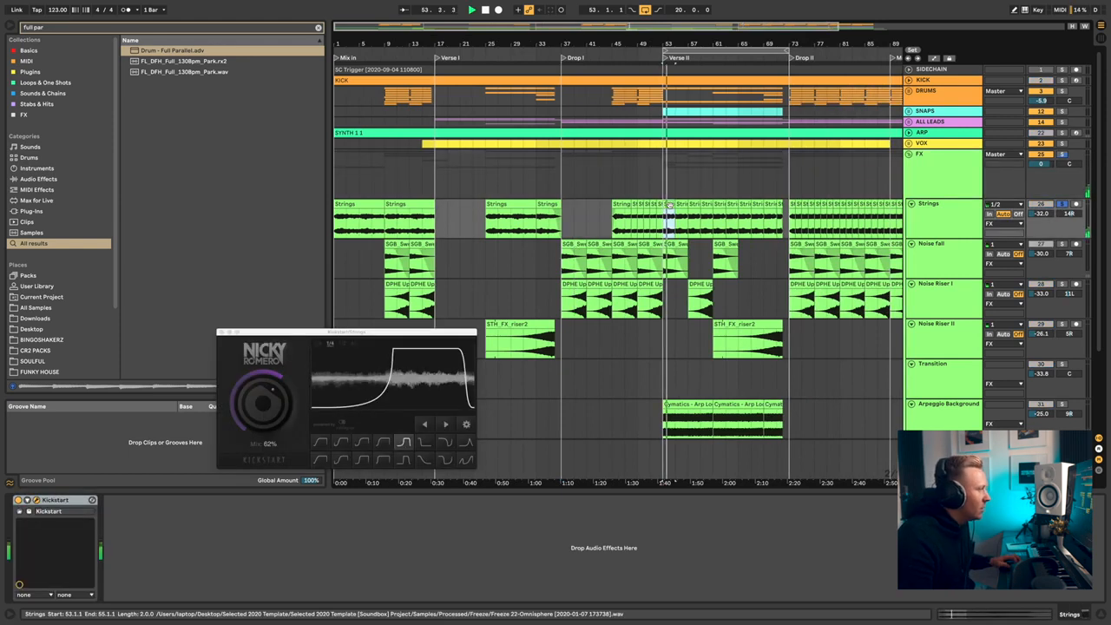
Step: Play the soloed Strings from bar 35, just before Drop I, and stop playback
scroll(667, 204, down, 2)
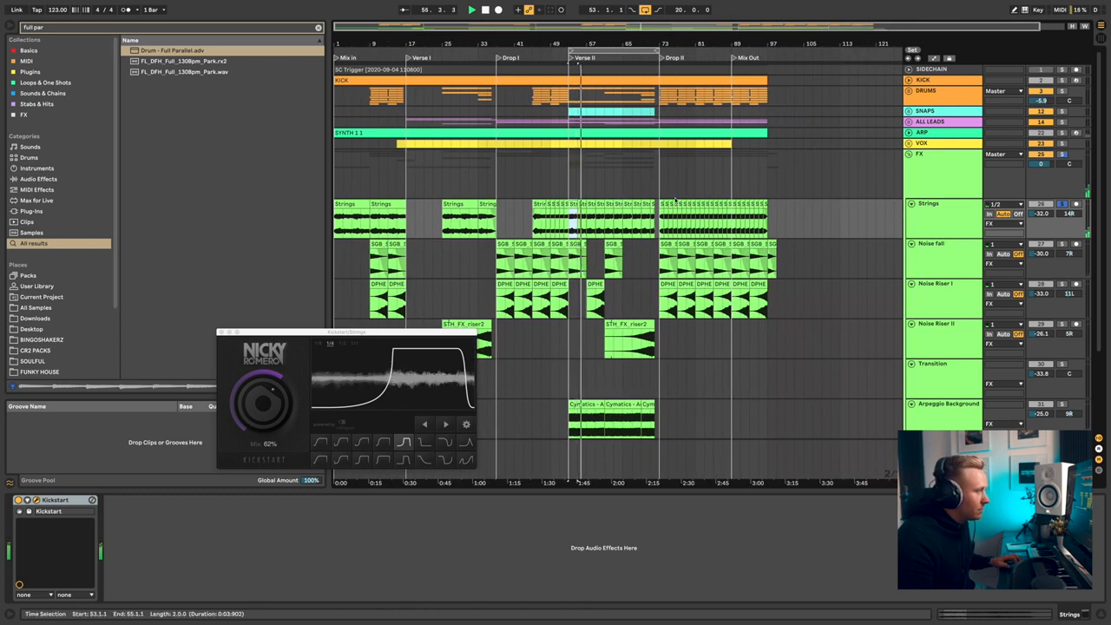
scroll(509, 203, up, 3)
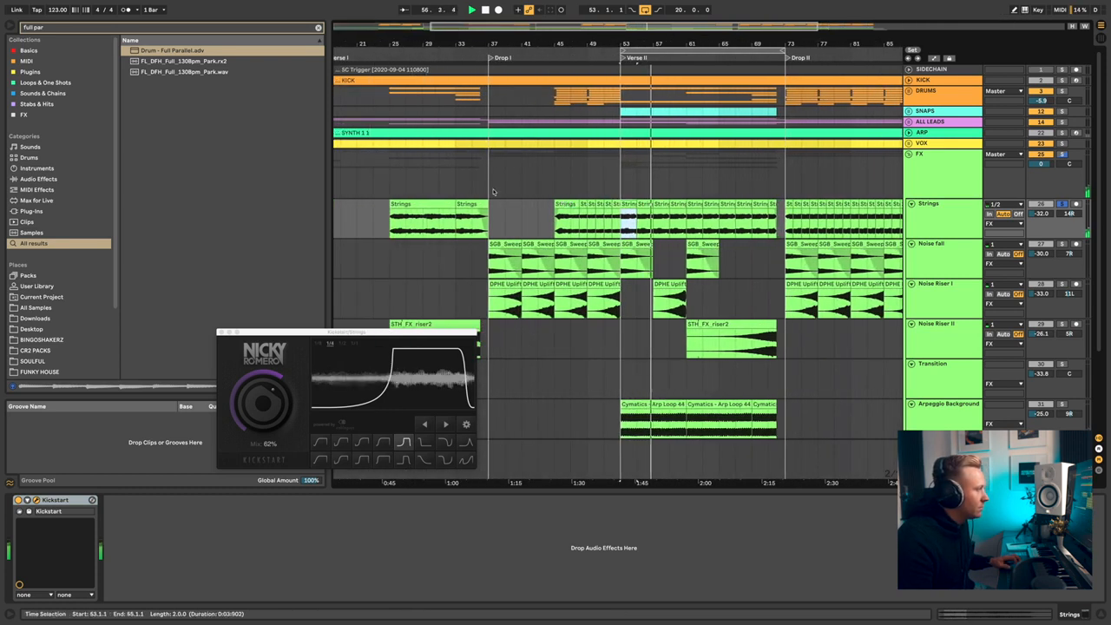
click(469, 204)
key(space)
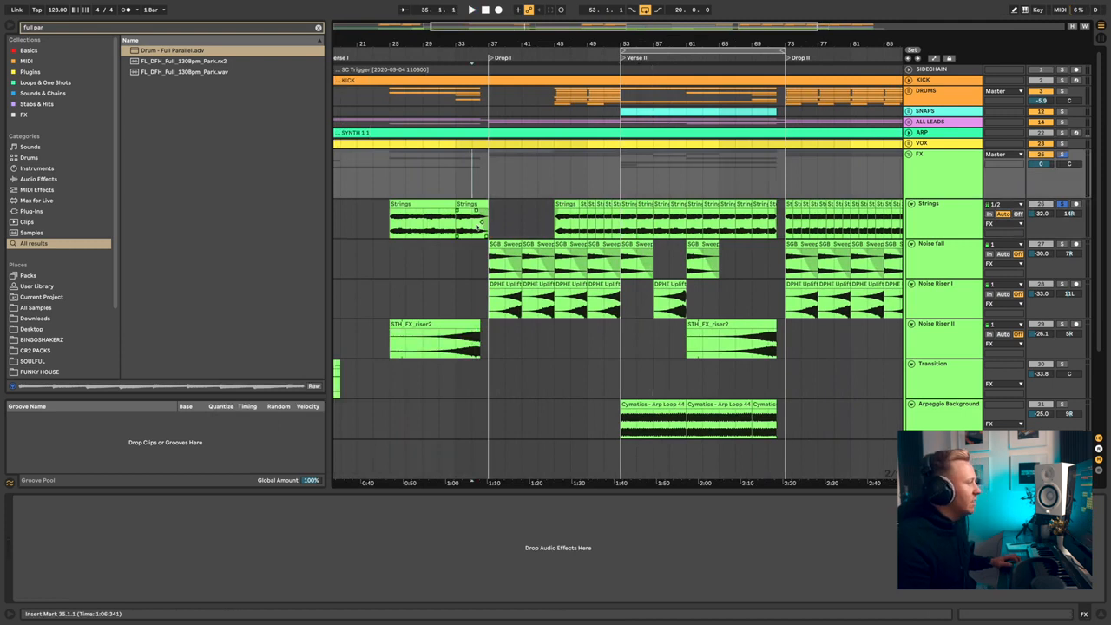
key(space)
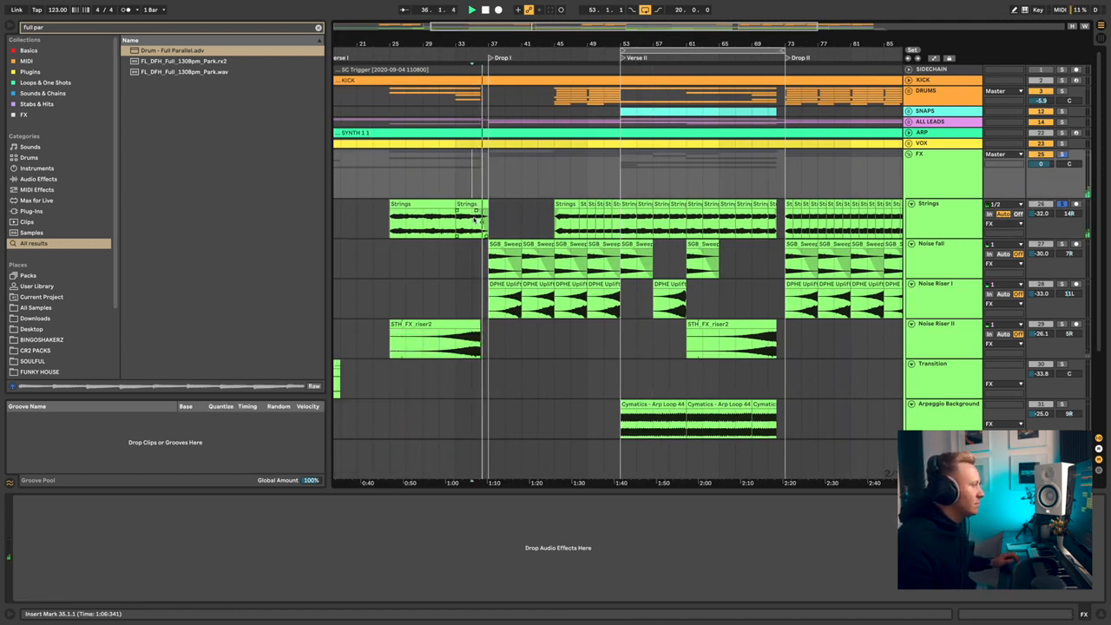
key(space)
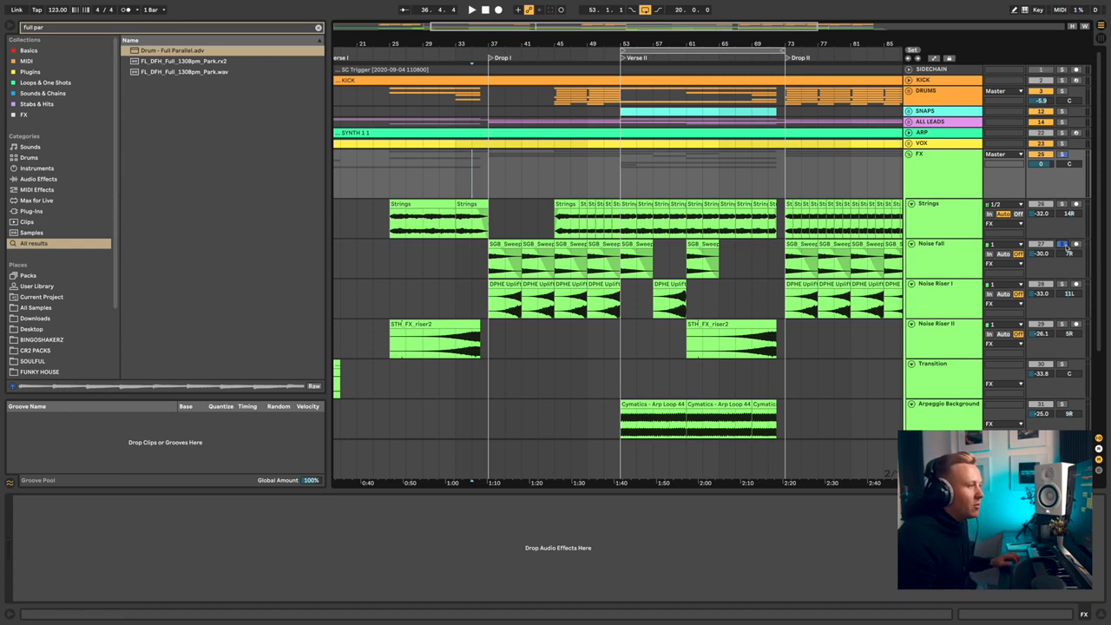
Step: Solo Noise fall and play its SGB_Sweep_Down clip from the start of Drop I, bar 37
click(503, 245)
key(space)
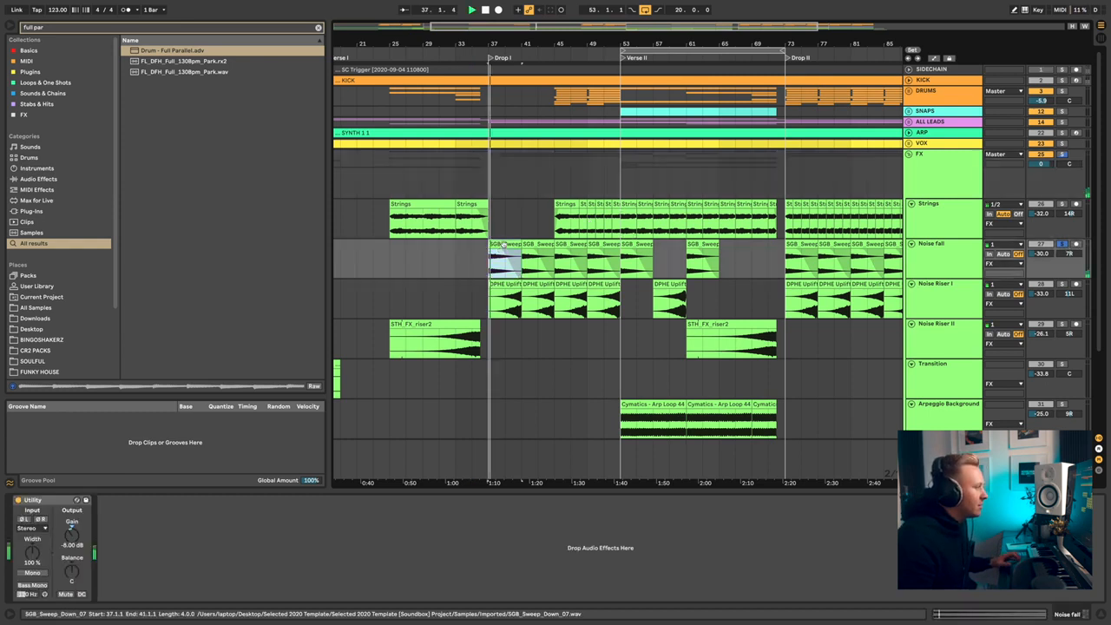
scroll(510, 251, down, 3)
scroll(704, 206, down, 3)
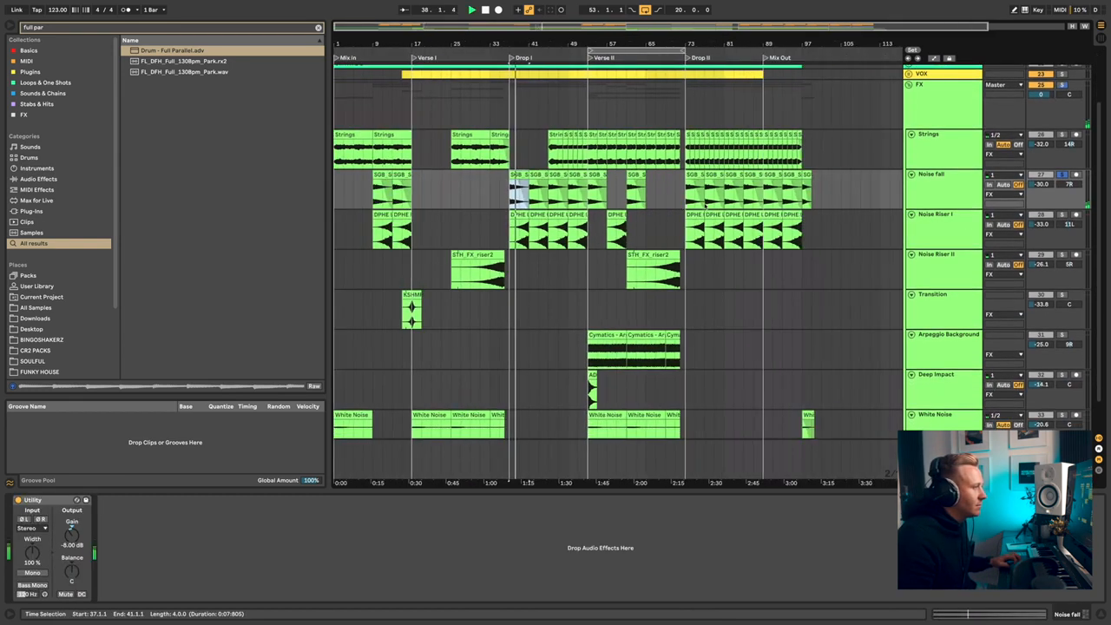
scroll(1068, 208, up, 1)
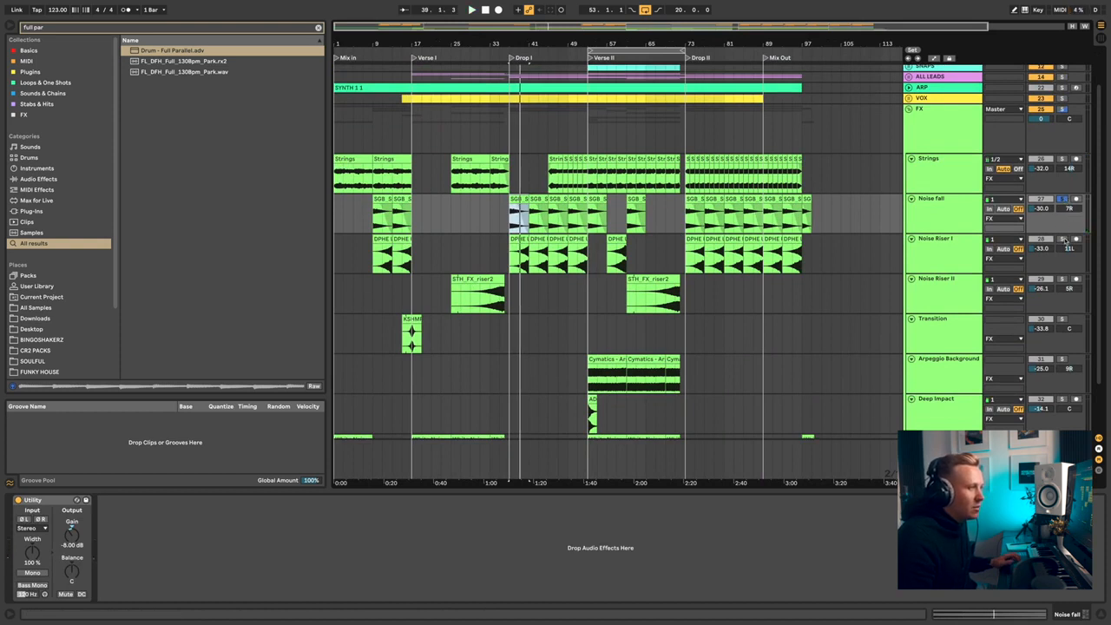
Step: Solo Noise Riser I and play the end of its first DPHE Uplifter clip in Drop I, from bar 40
scroll(518, 271, up, 5)
click(521, 239)
click(530, 264)
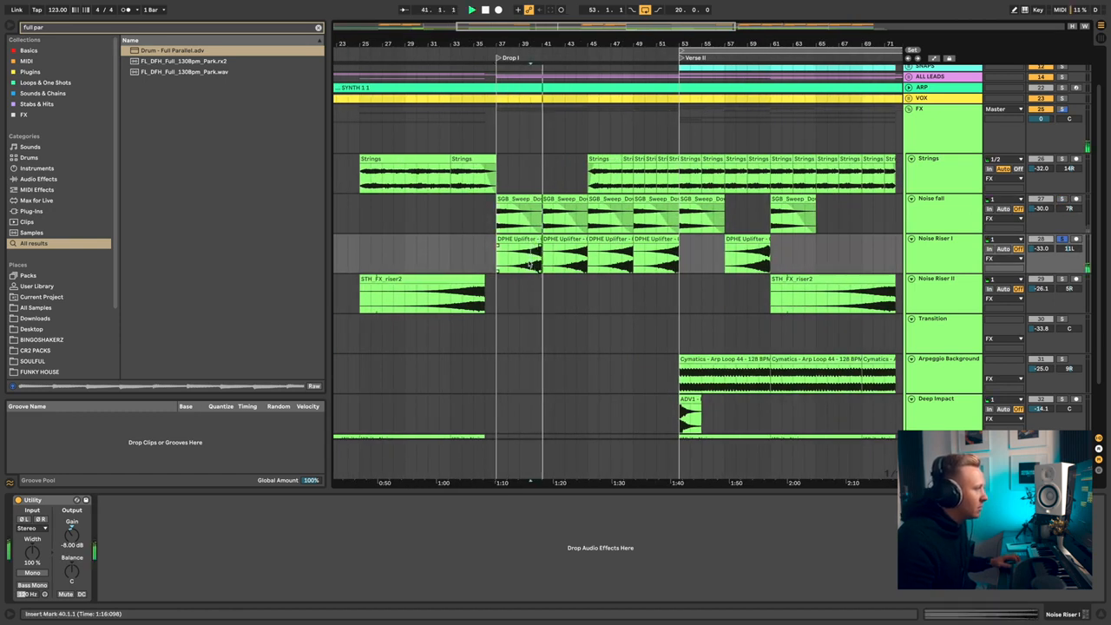
scroll(518, 290, down, 1)
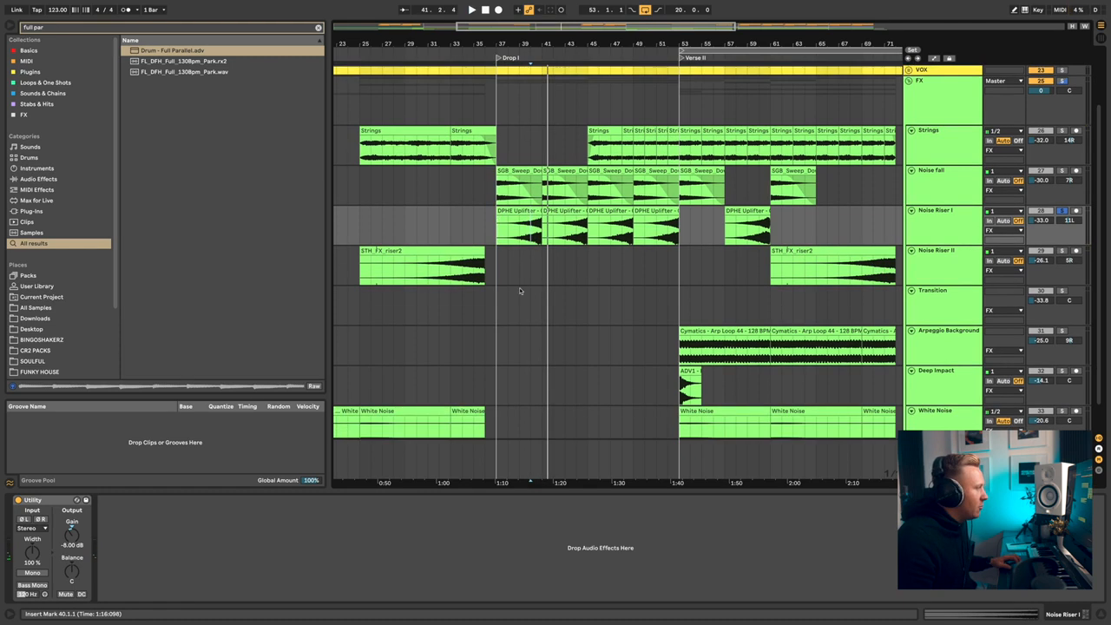
Step: Solo Noise Riser II and play the end of its first STH_FX_riser2 clip from bar 34
click(519, 290)
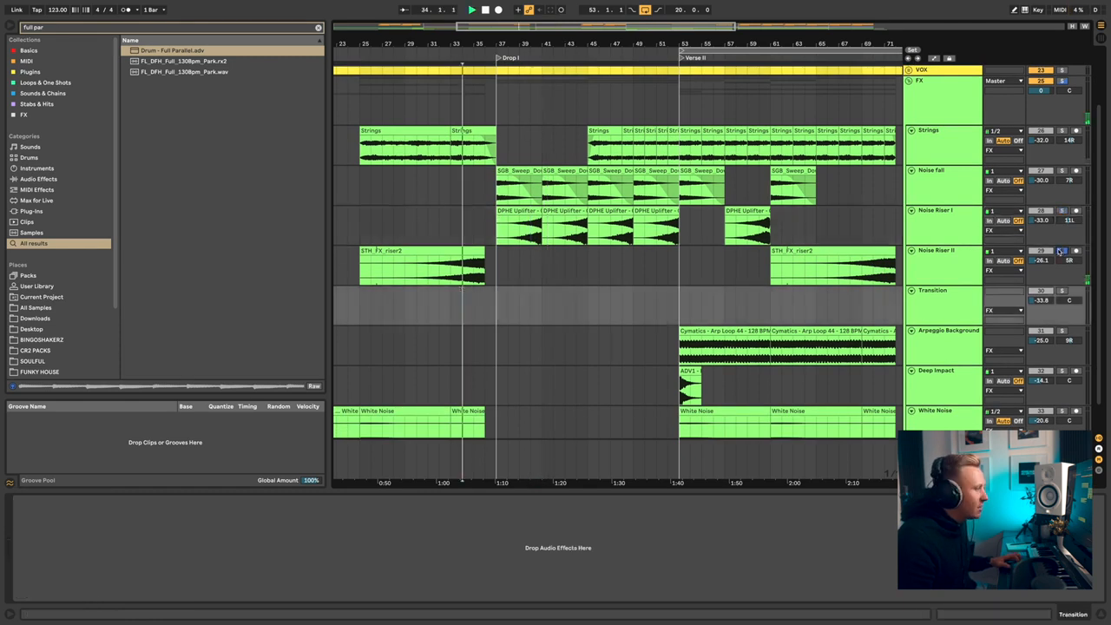
scroll(460, 232, down, 2)
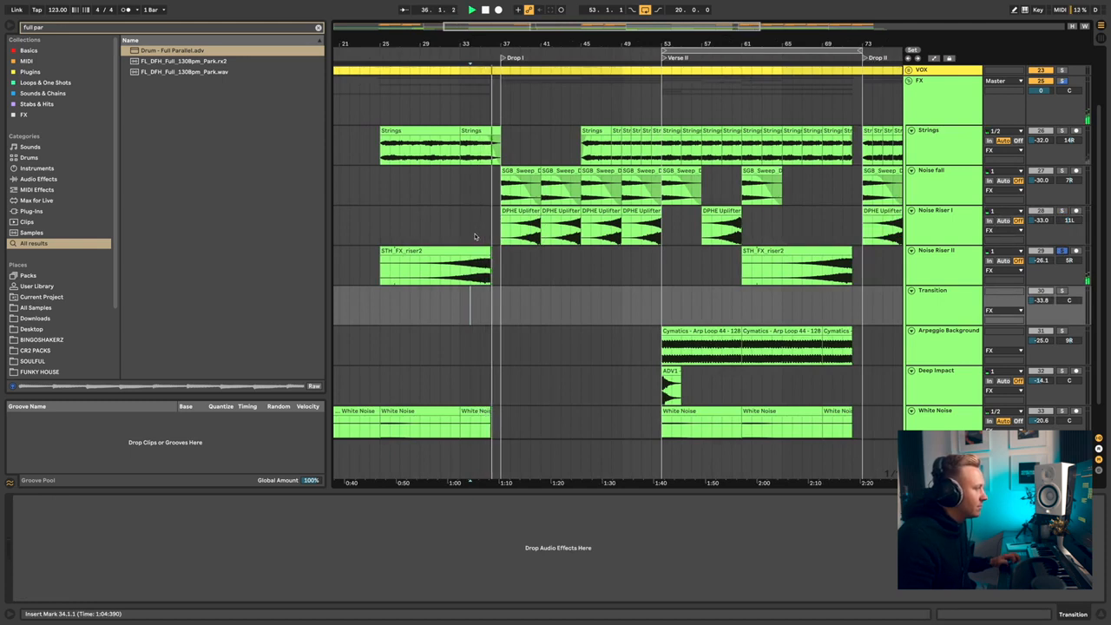
scroll(476, 236, down, 2)
key(space)
Step: Solo White Noise, play its clip from the start of Verse II, bar 53, and stop playback
scroll(614, 360, down, 5)
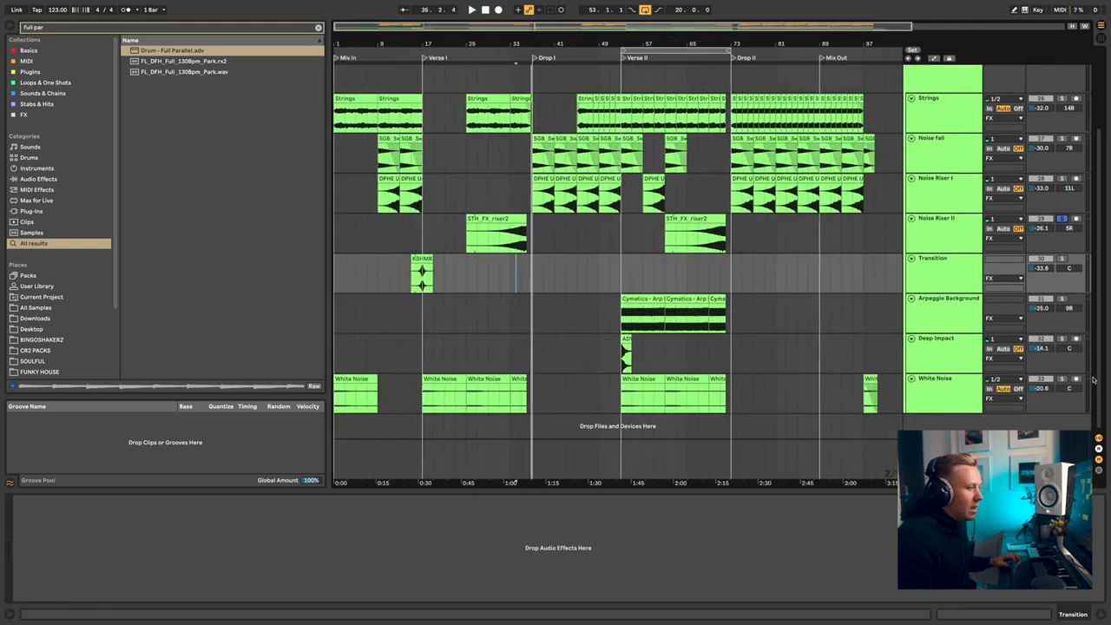
click(1062, 379)
click(640, 385)
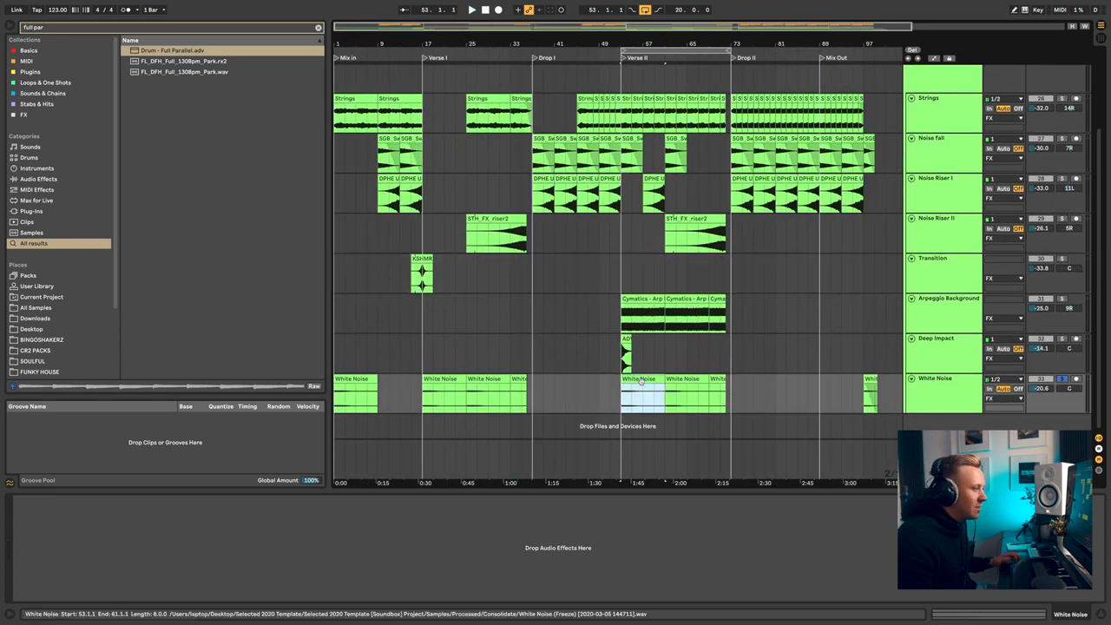
key(space)
scroll(639, 382, up, 3)
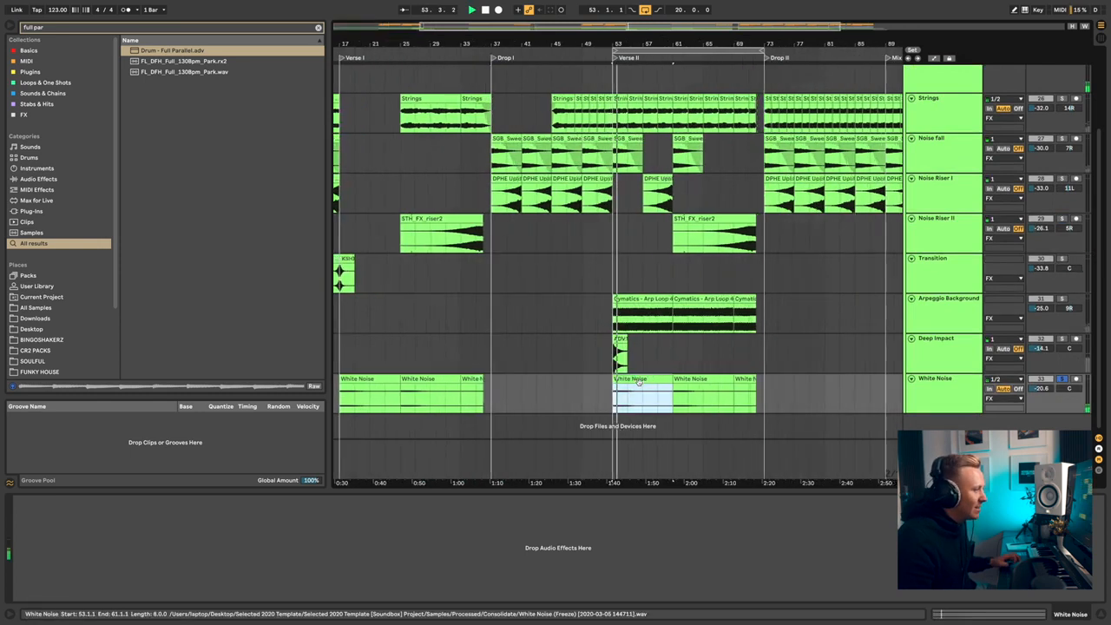
scroll(638, 382, up, 1)
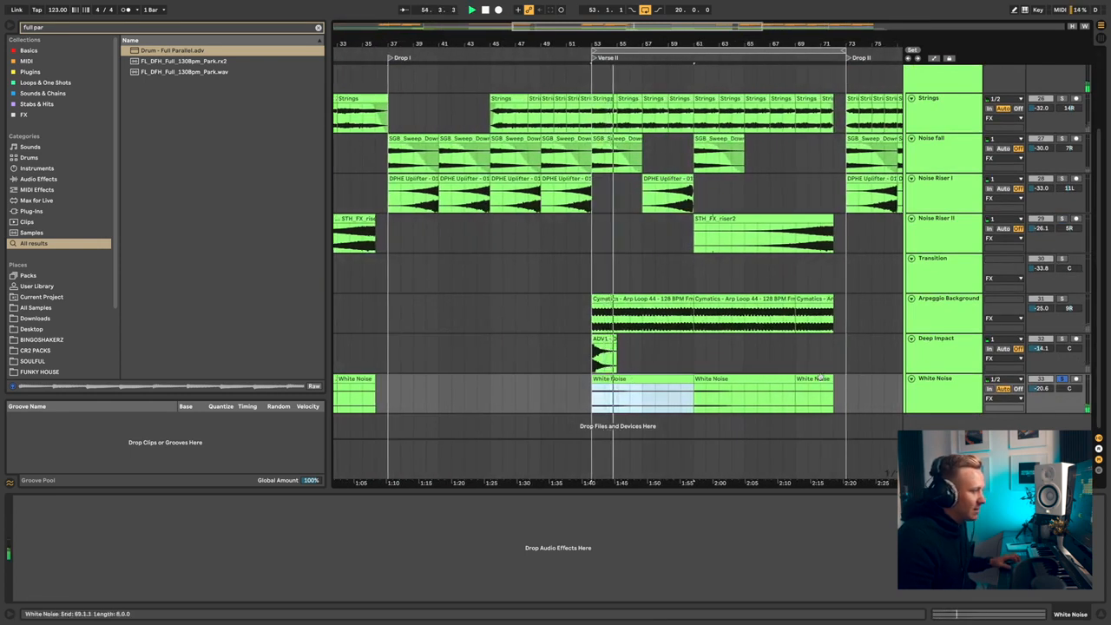
key(space)
Step: Solo Deep Impact, play its ADV1 clip from bar 53, and search the browser for "vedh impa"
click(604, 343)
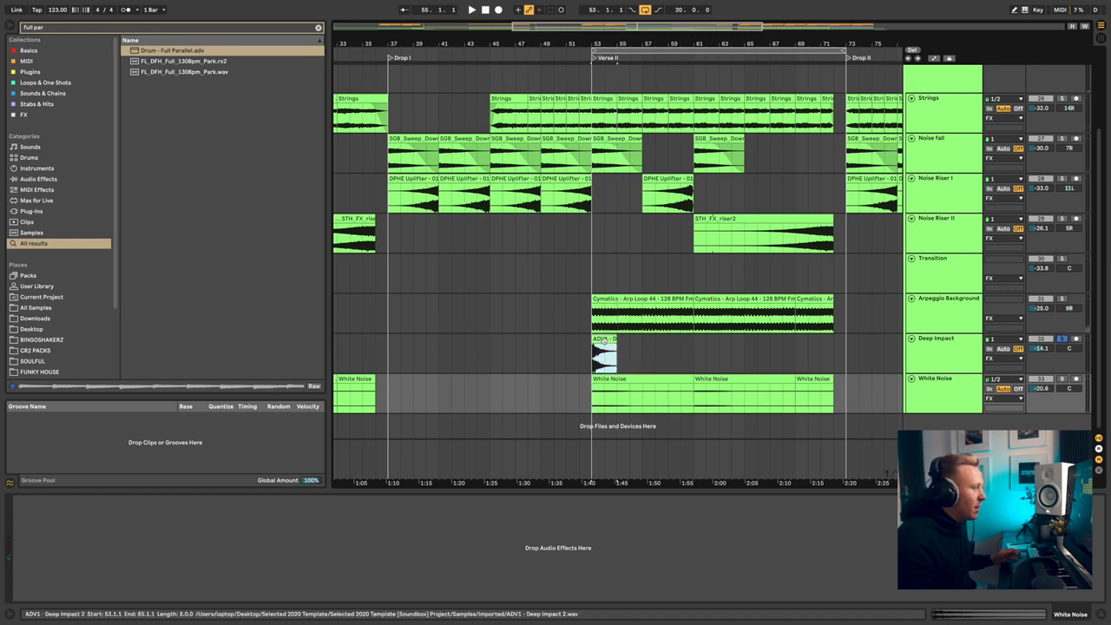
key(space)
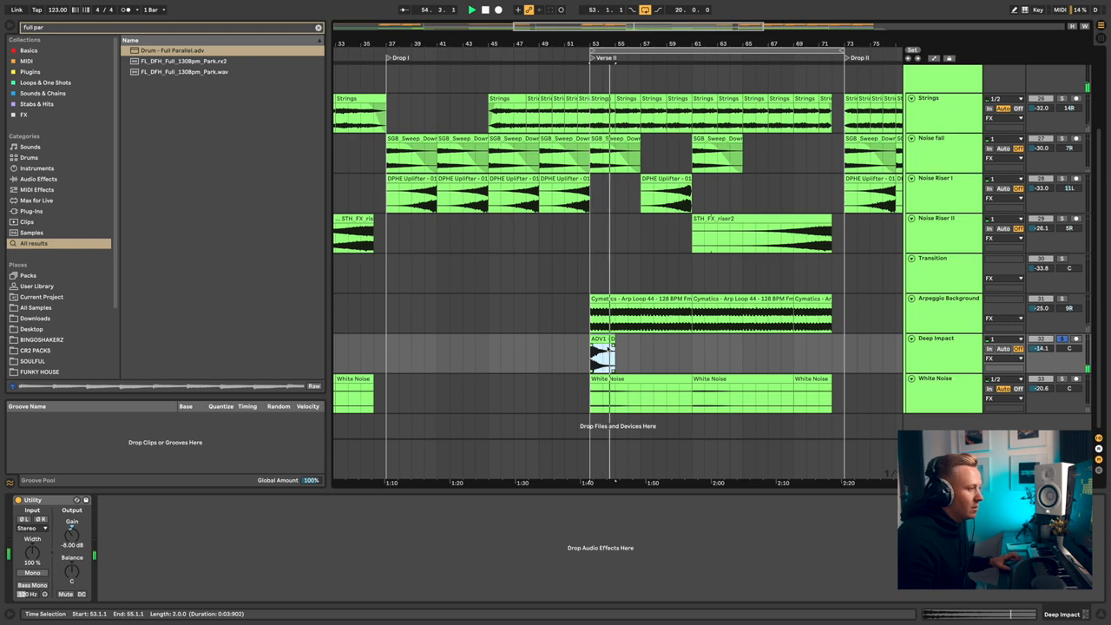
key(ctrl+f)
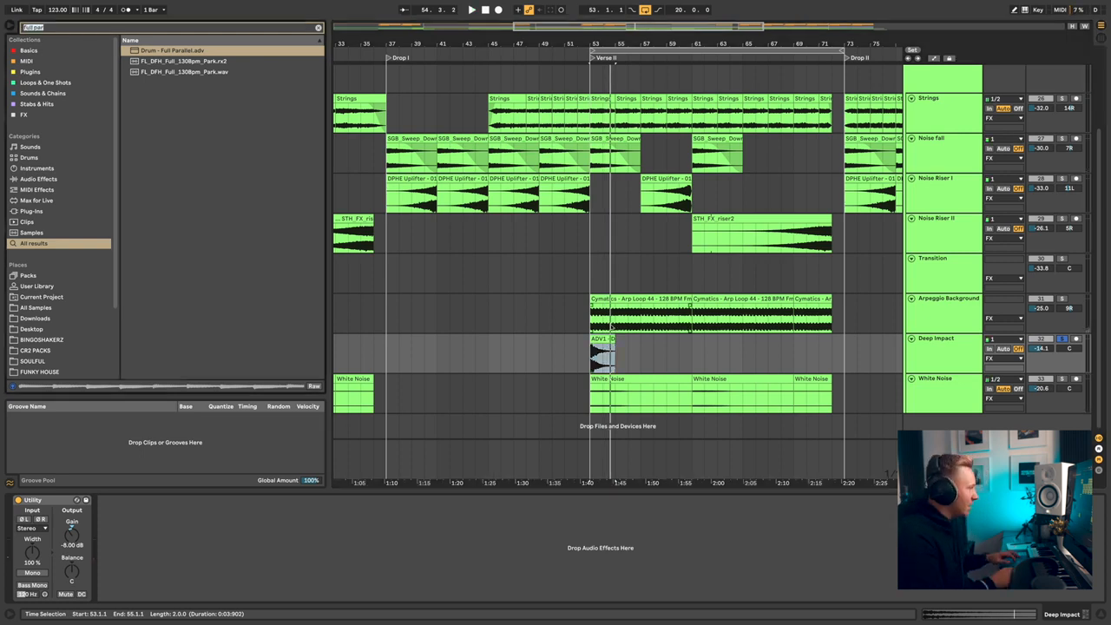
text(vedh impa)
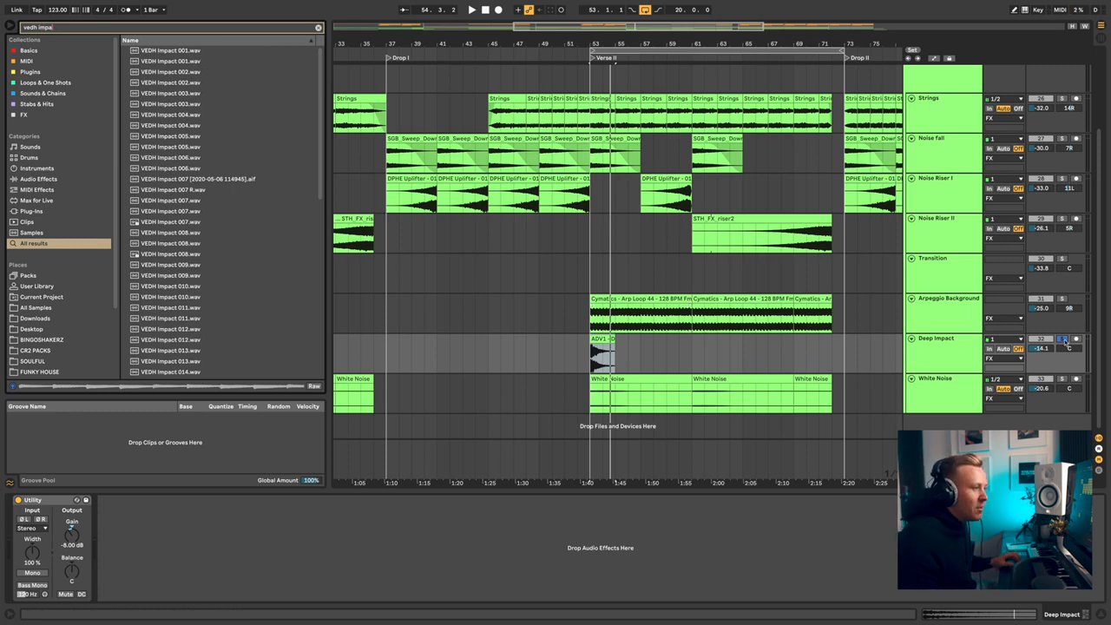
Step: Solo Arpeggio Background and play its first Cymatics Arp Loop 44 clip from bar 53
click(662, 296)
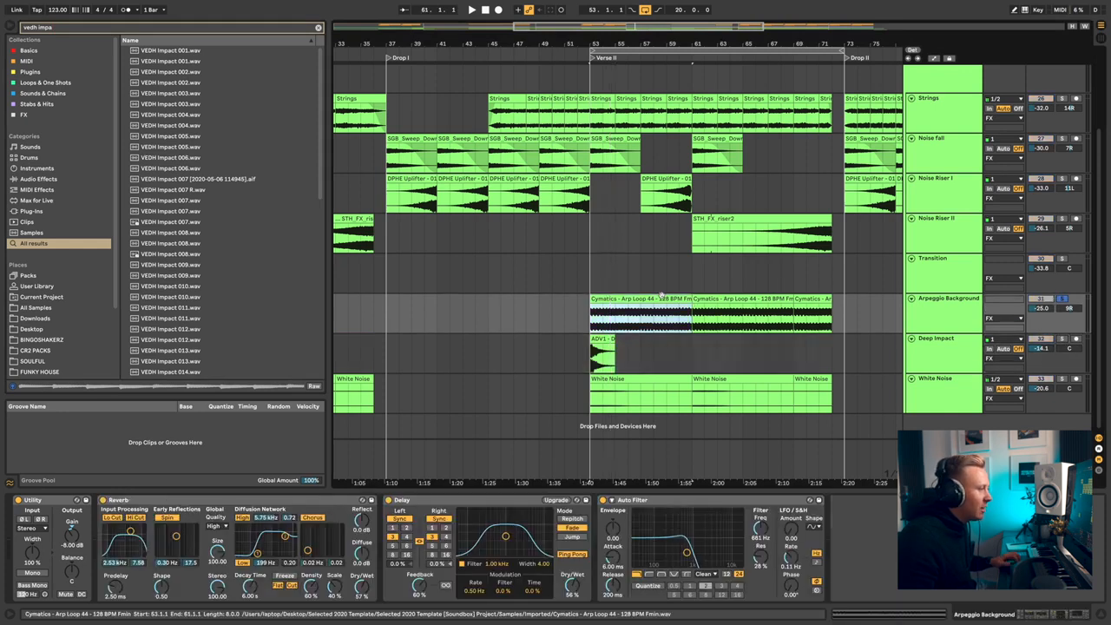
key(space)
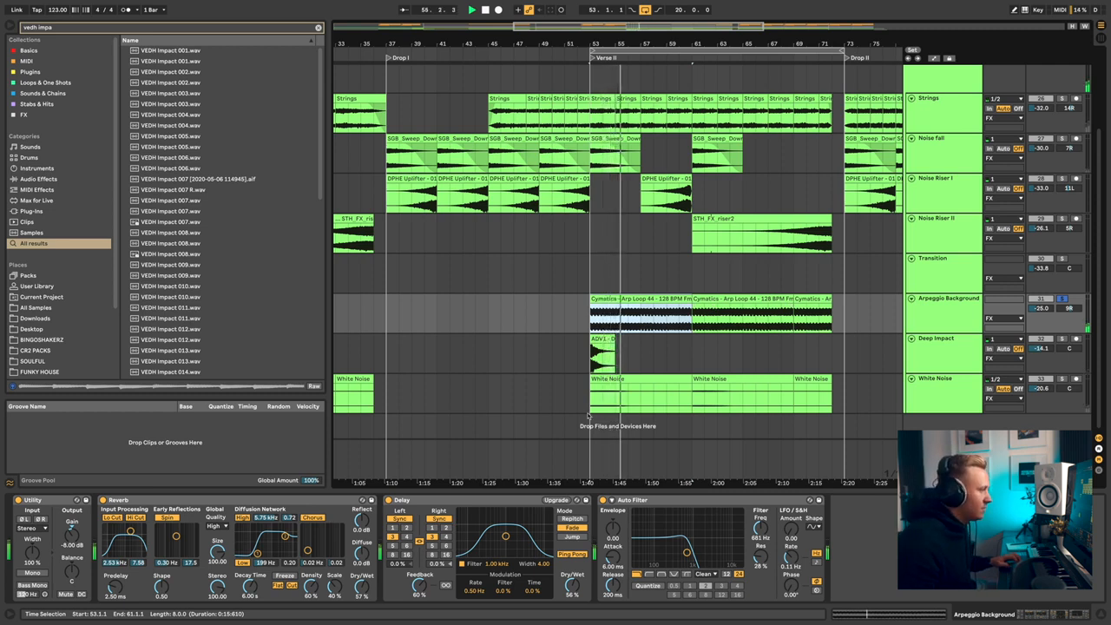
scroll(601, 425, down, 2)
scroll(595, 410, down, 1)
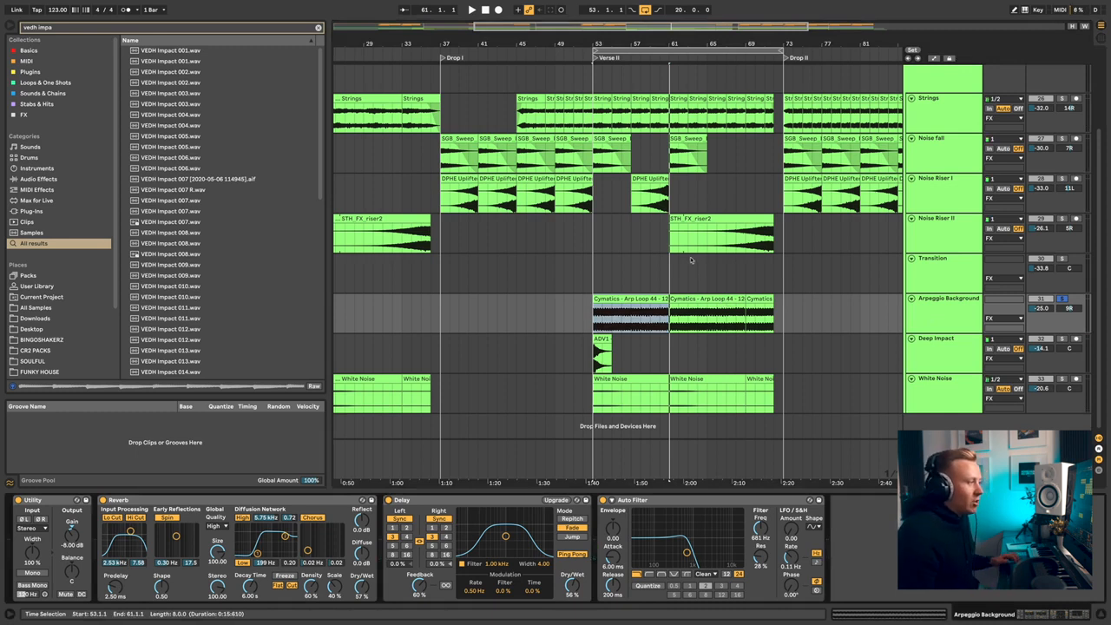
mouse_move(669, 299)
mouse_down()
mouse_move(770, 304)
mouse_move(670, 301)
mouse_up()
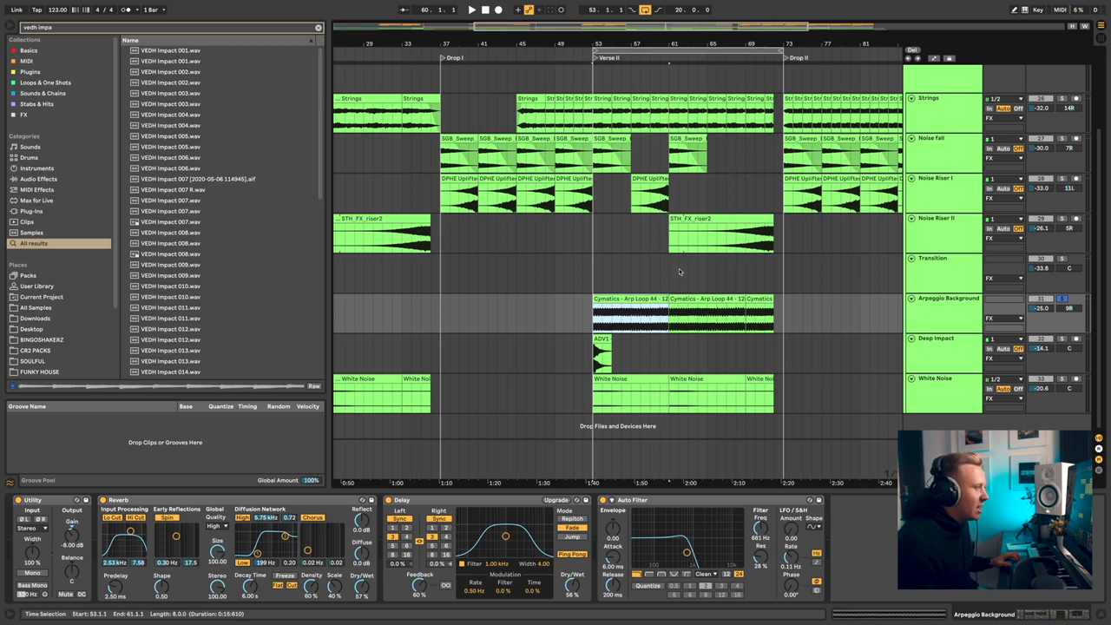
Step: Collapse all the tracks inside the FX group, and fold the FX group itself
scroll(681, 265, down, 3)
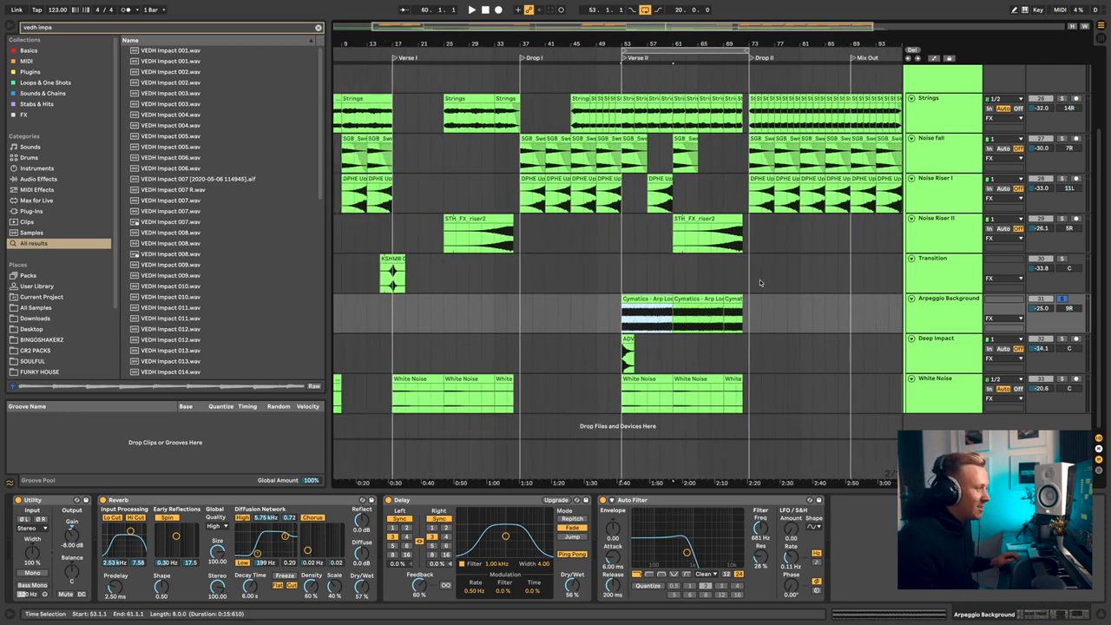
click(928, 318)
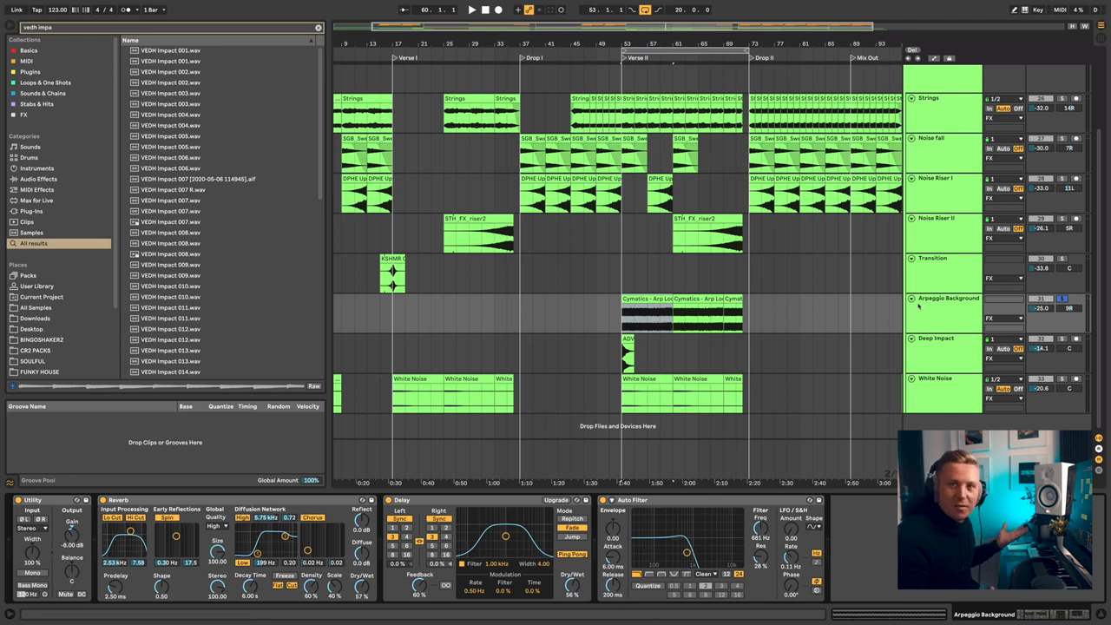
key(super+a)
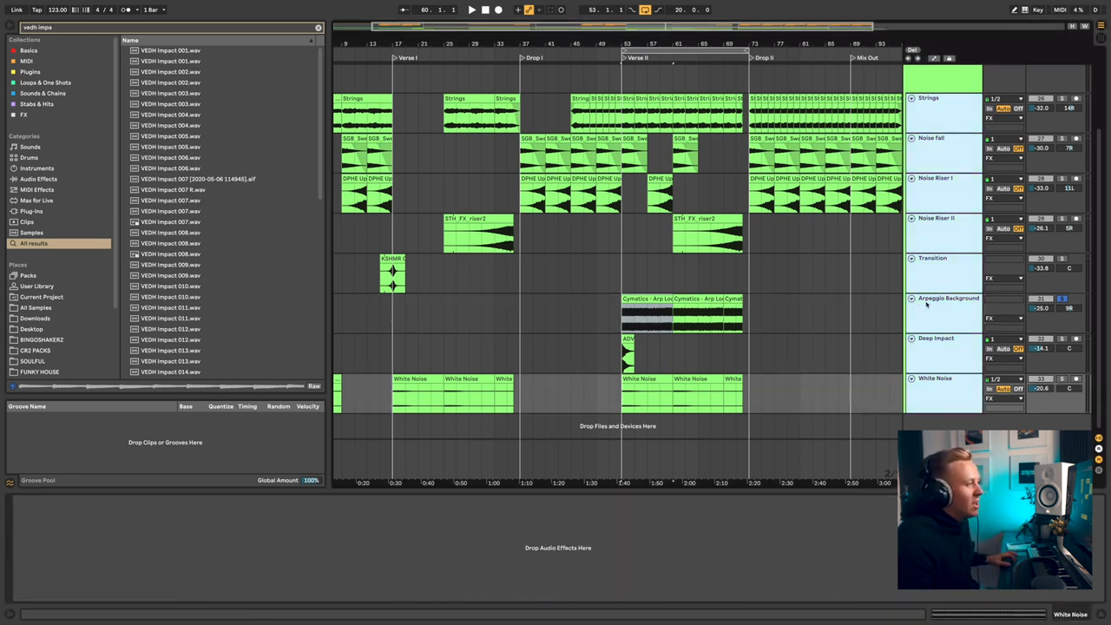
click(912, 300)
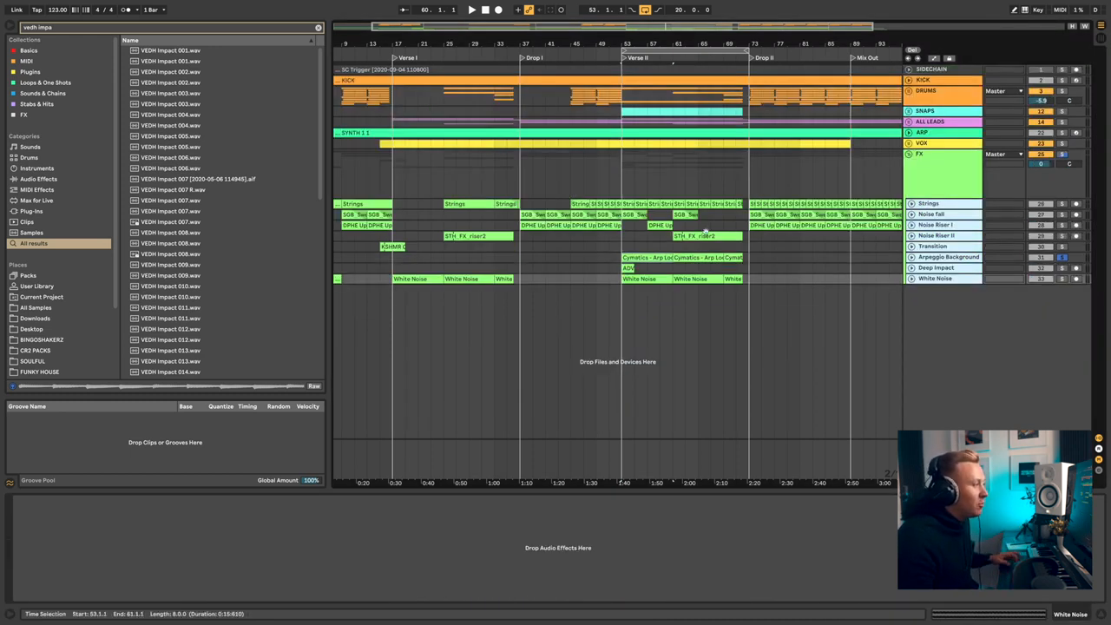
click(946, 193)
key(super+a)
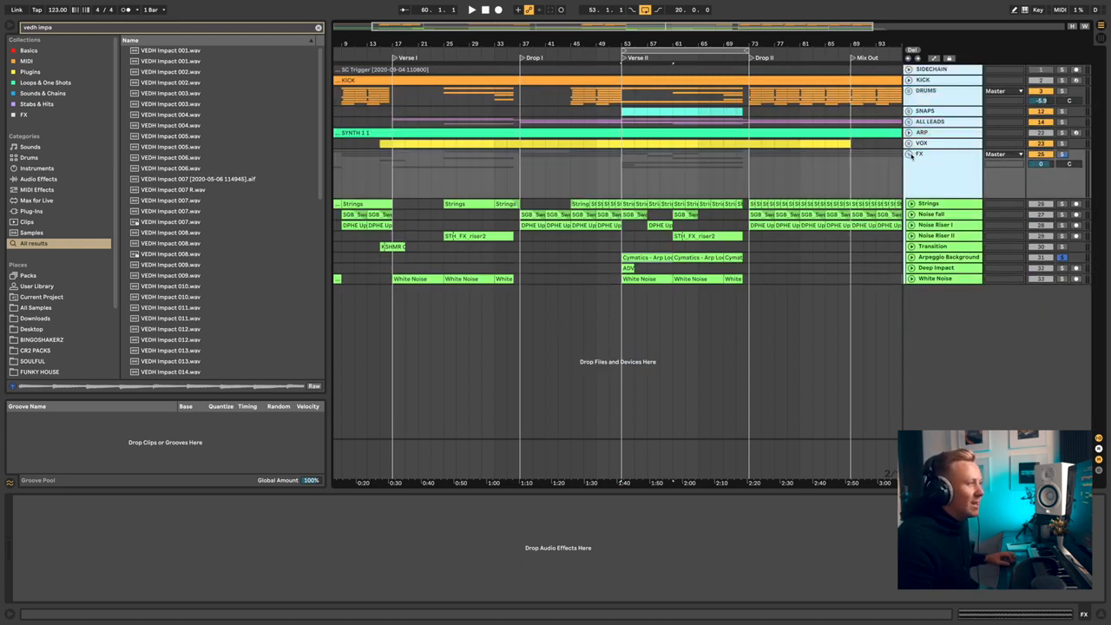
click(910, 154)
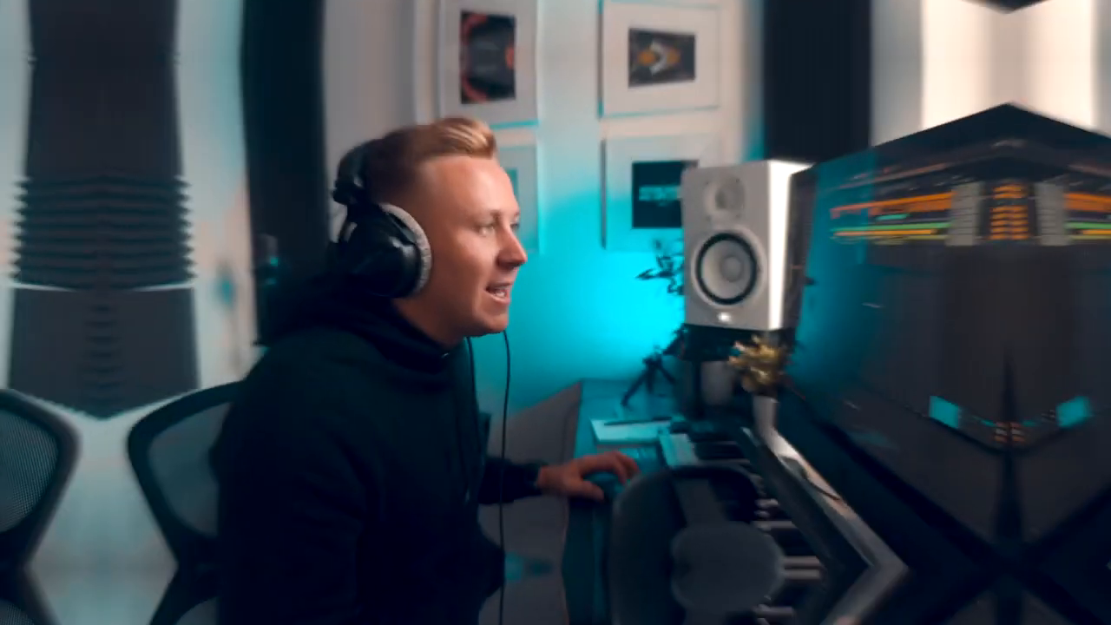